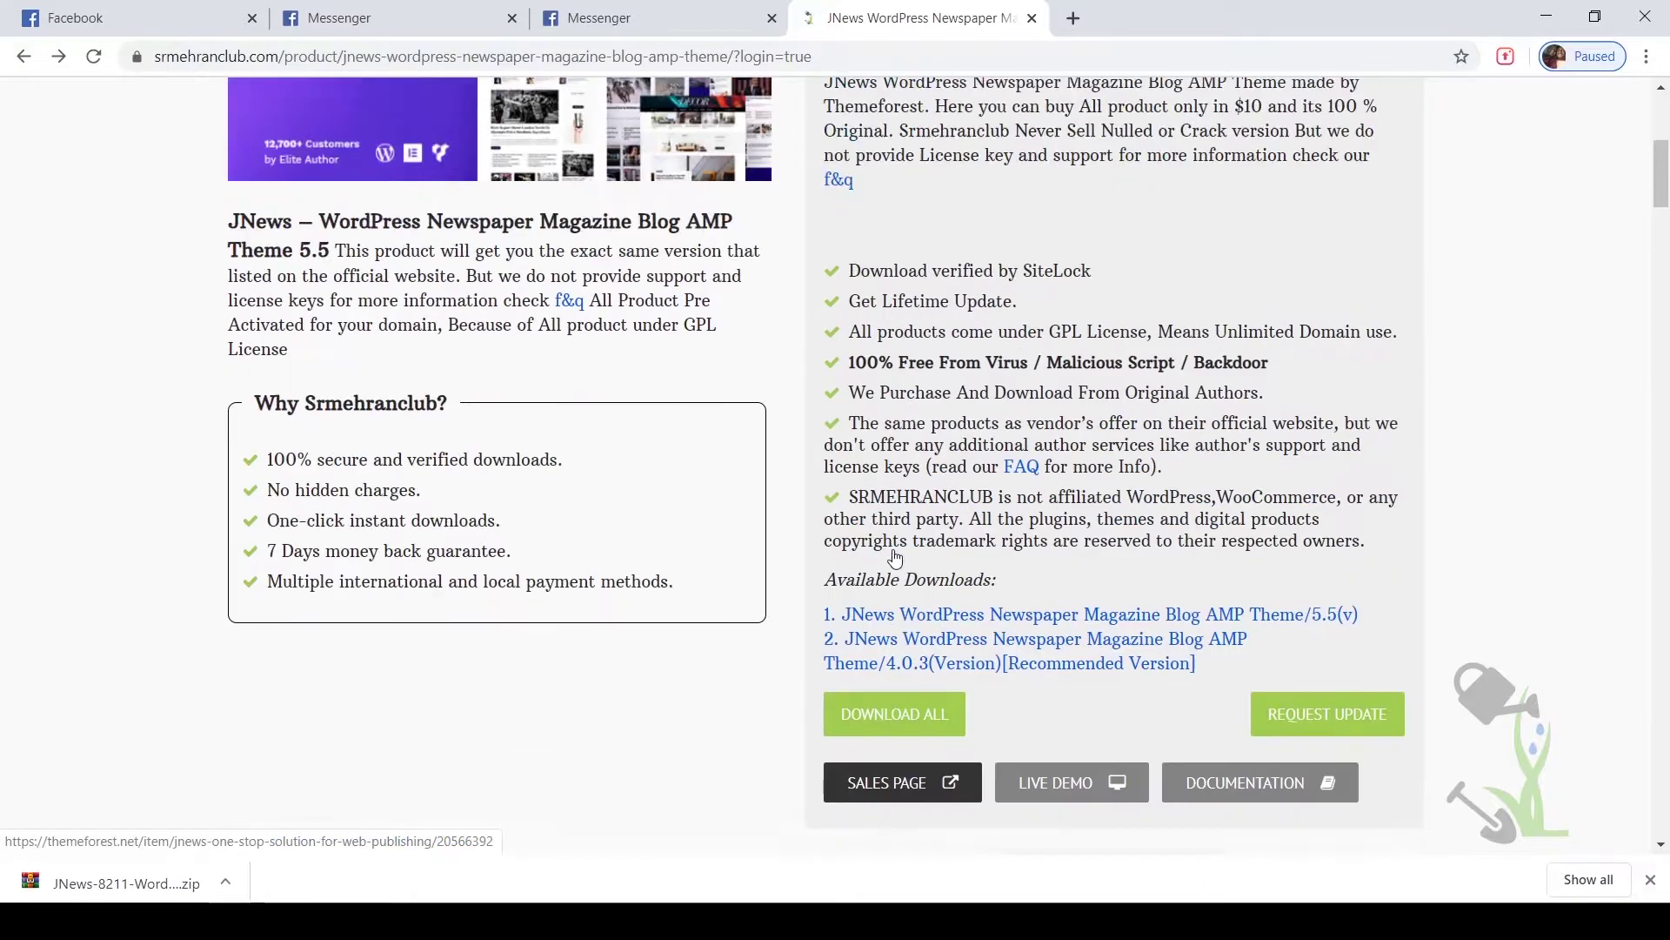
pyautogui.scroll(3, 1124, 443)
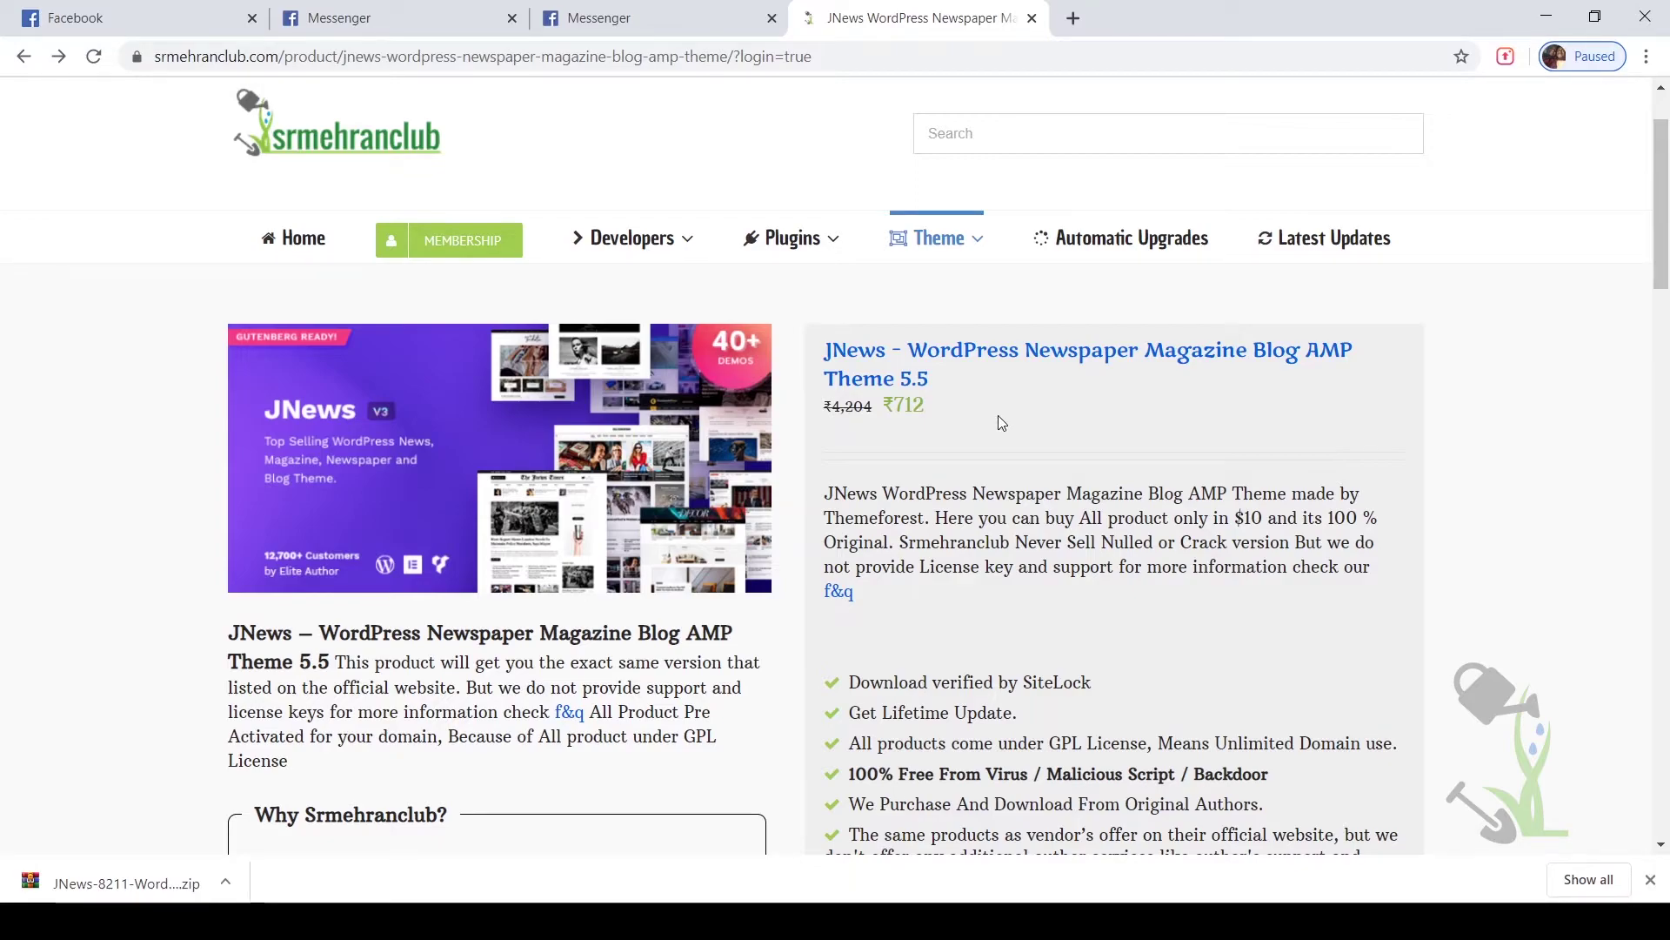
# Scroll the srmehranclub JNews product page to reach its Sales Page link
pyautogui.scroll(-5, 1041, 426)
pyautogui.scroll(5, 1114, 425)
pyautogui.scroll(-5, 1114, 426)
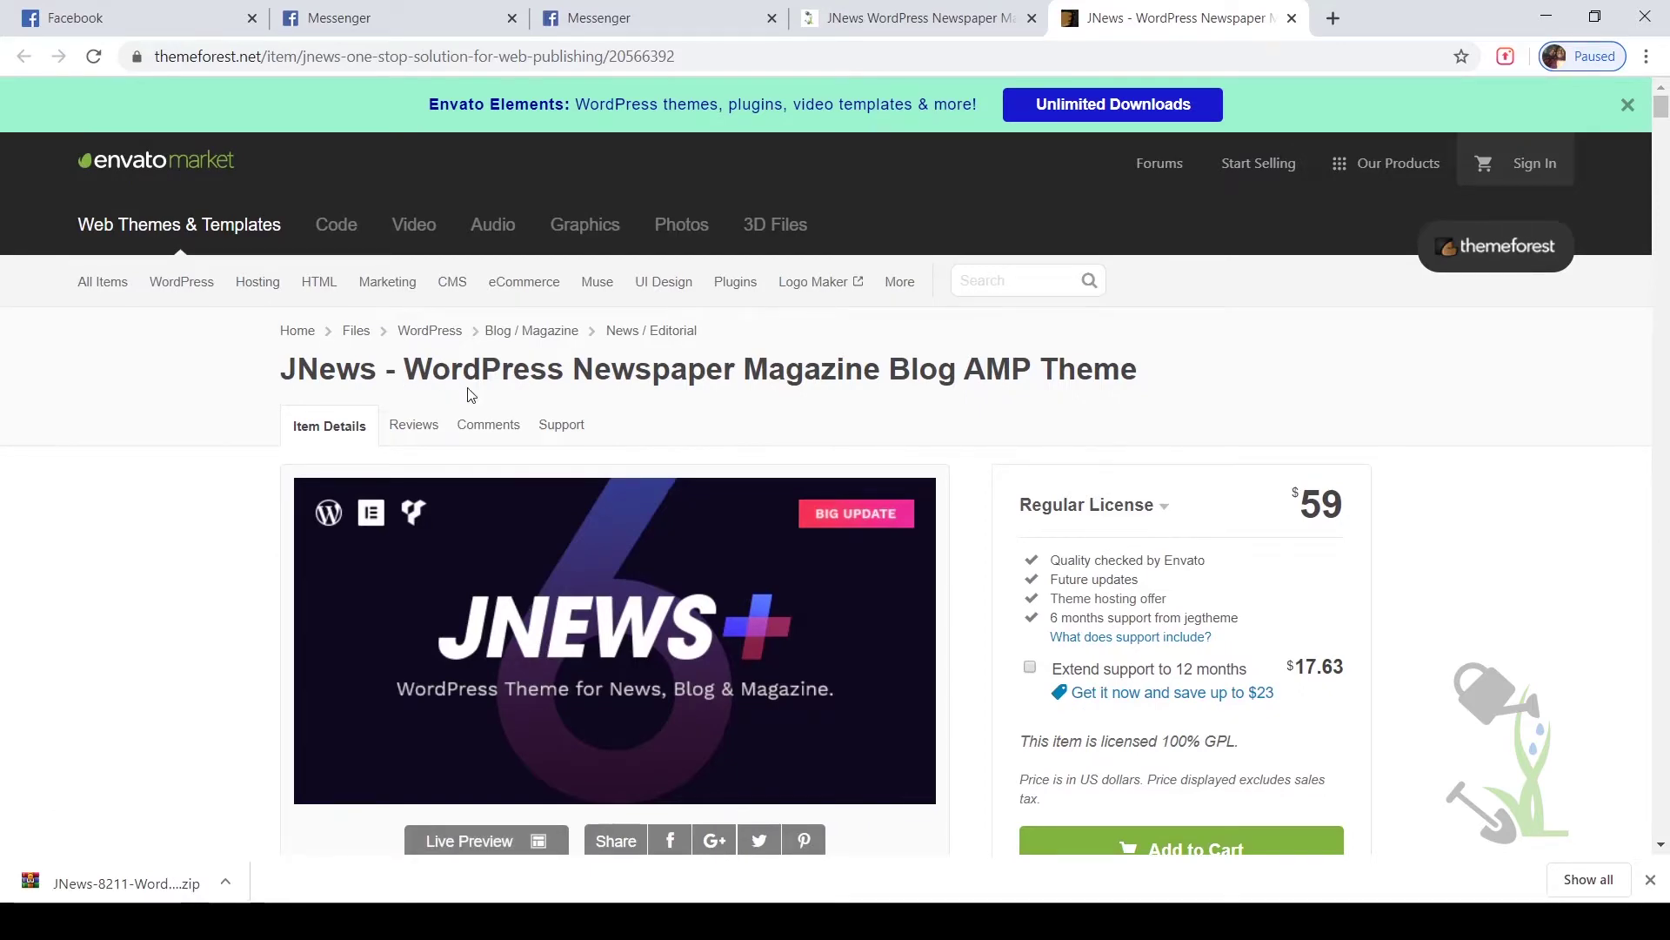
# Scroll the JNews item page and launch its Live Preview in a new tab
pyautogui.scroll(-1, 469, 396)
pyautogui.scroll(-6, 750, 399)
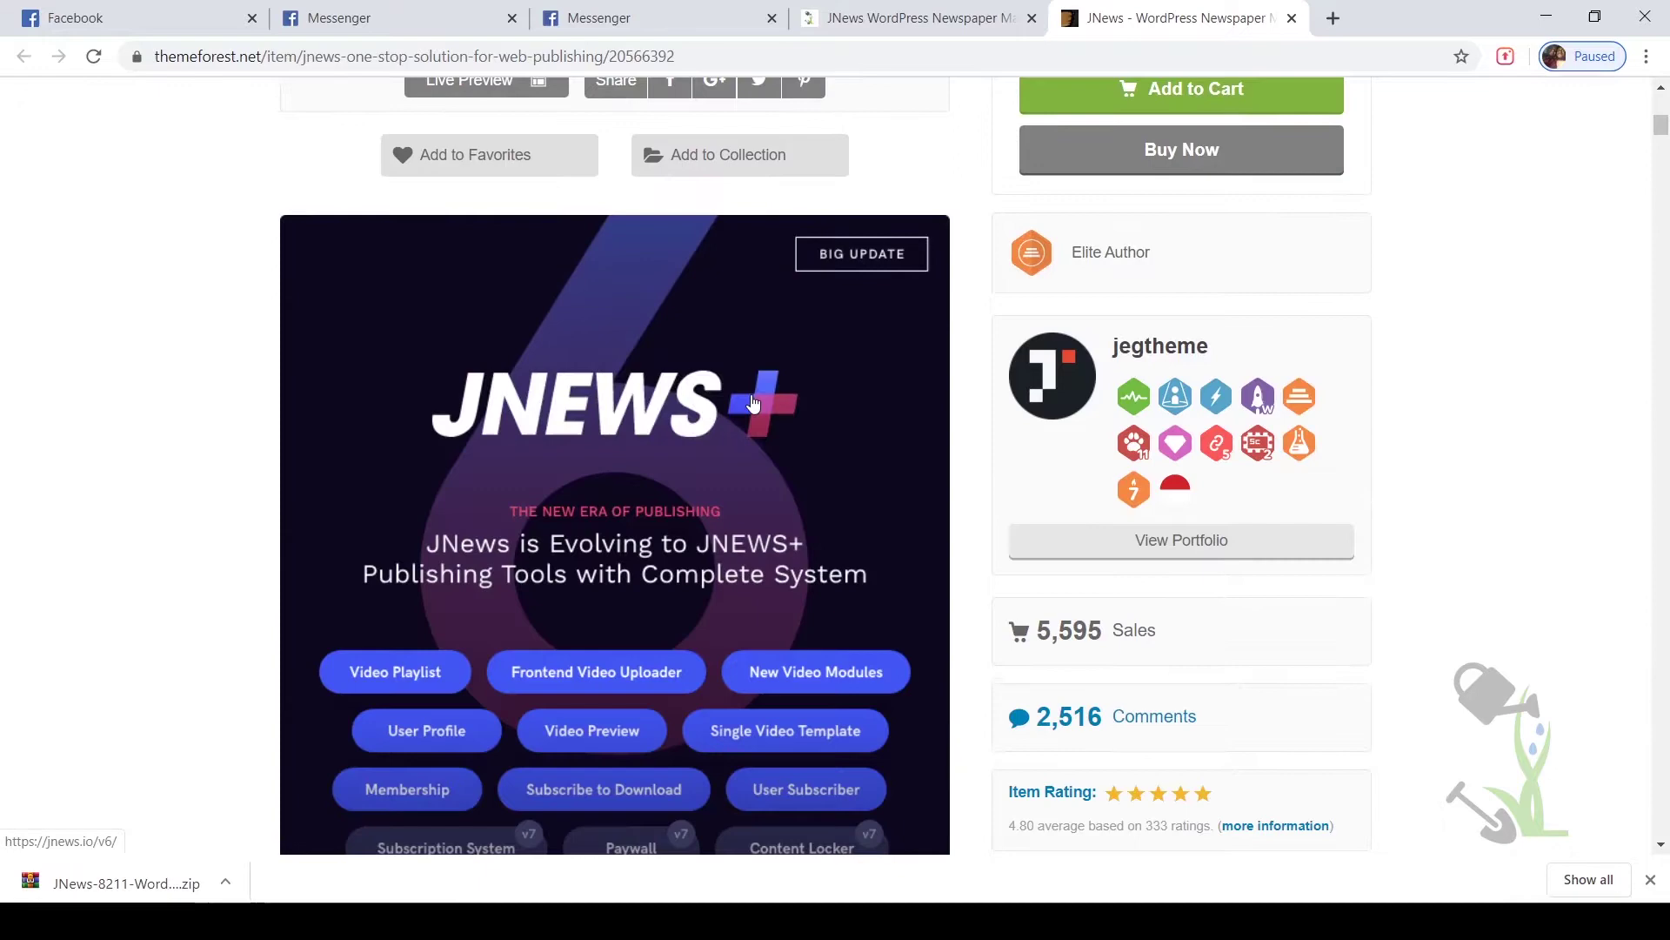
pyautogui.scroll(7, 858, 410)
pyautogui.scroll(-4, 861, 412)
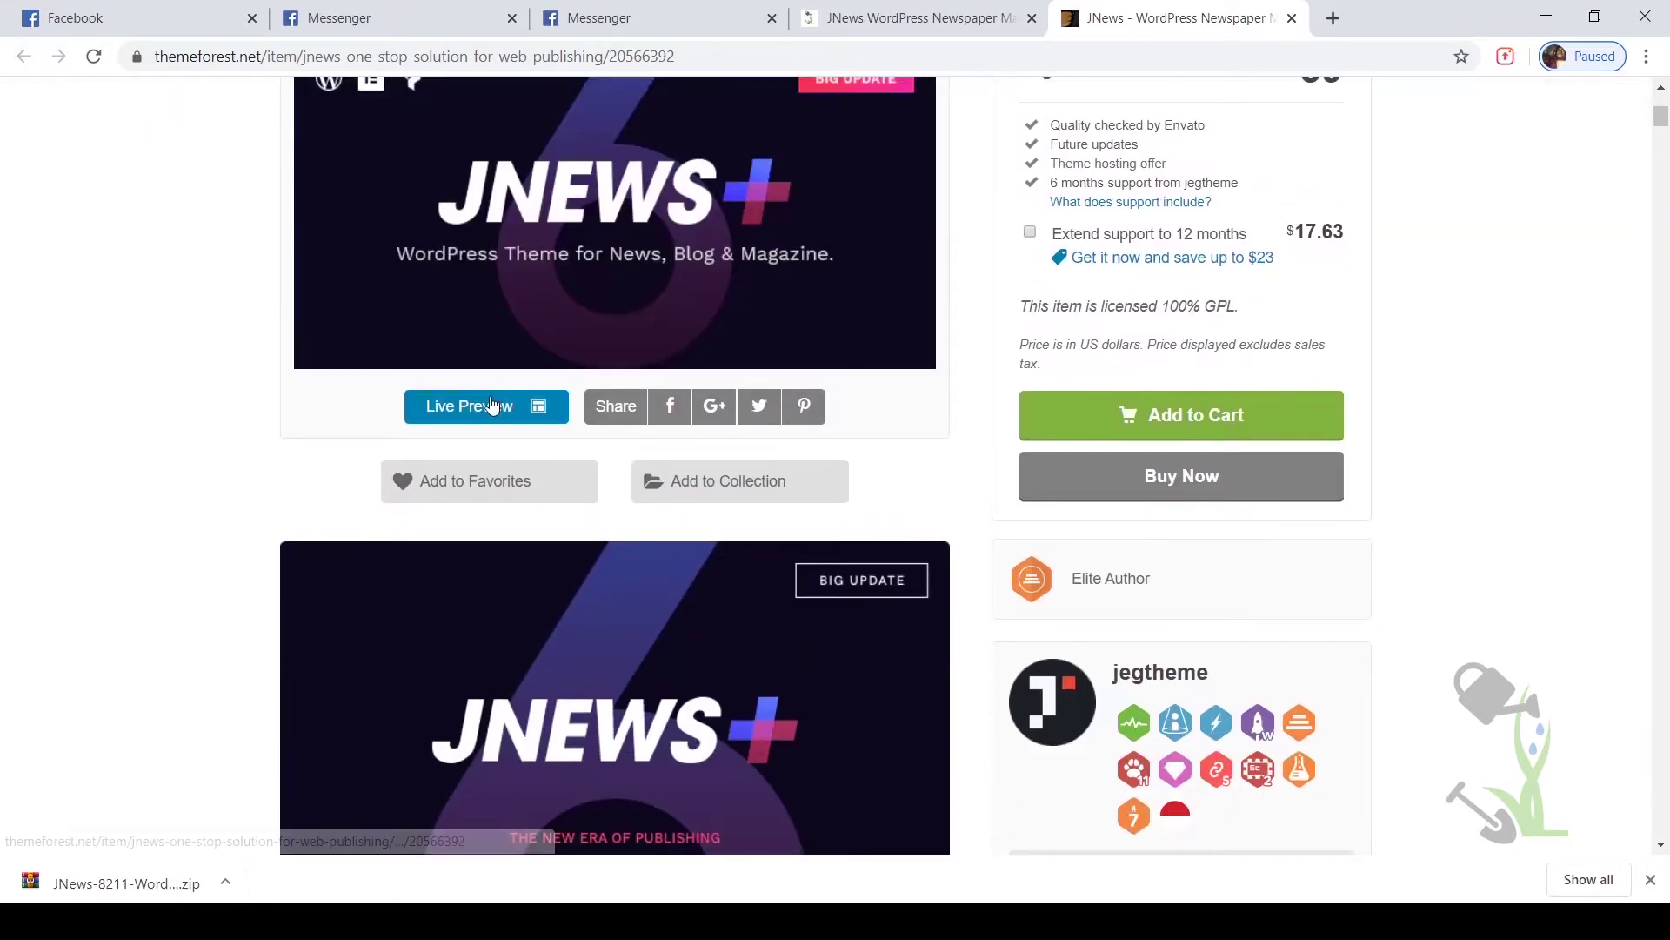
pyautogui.click(492, 405)
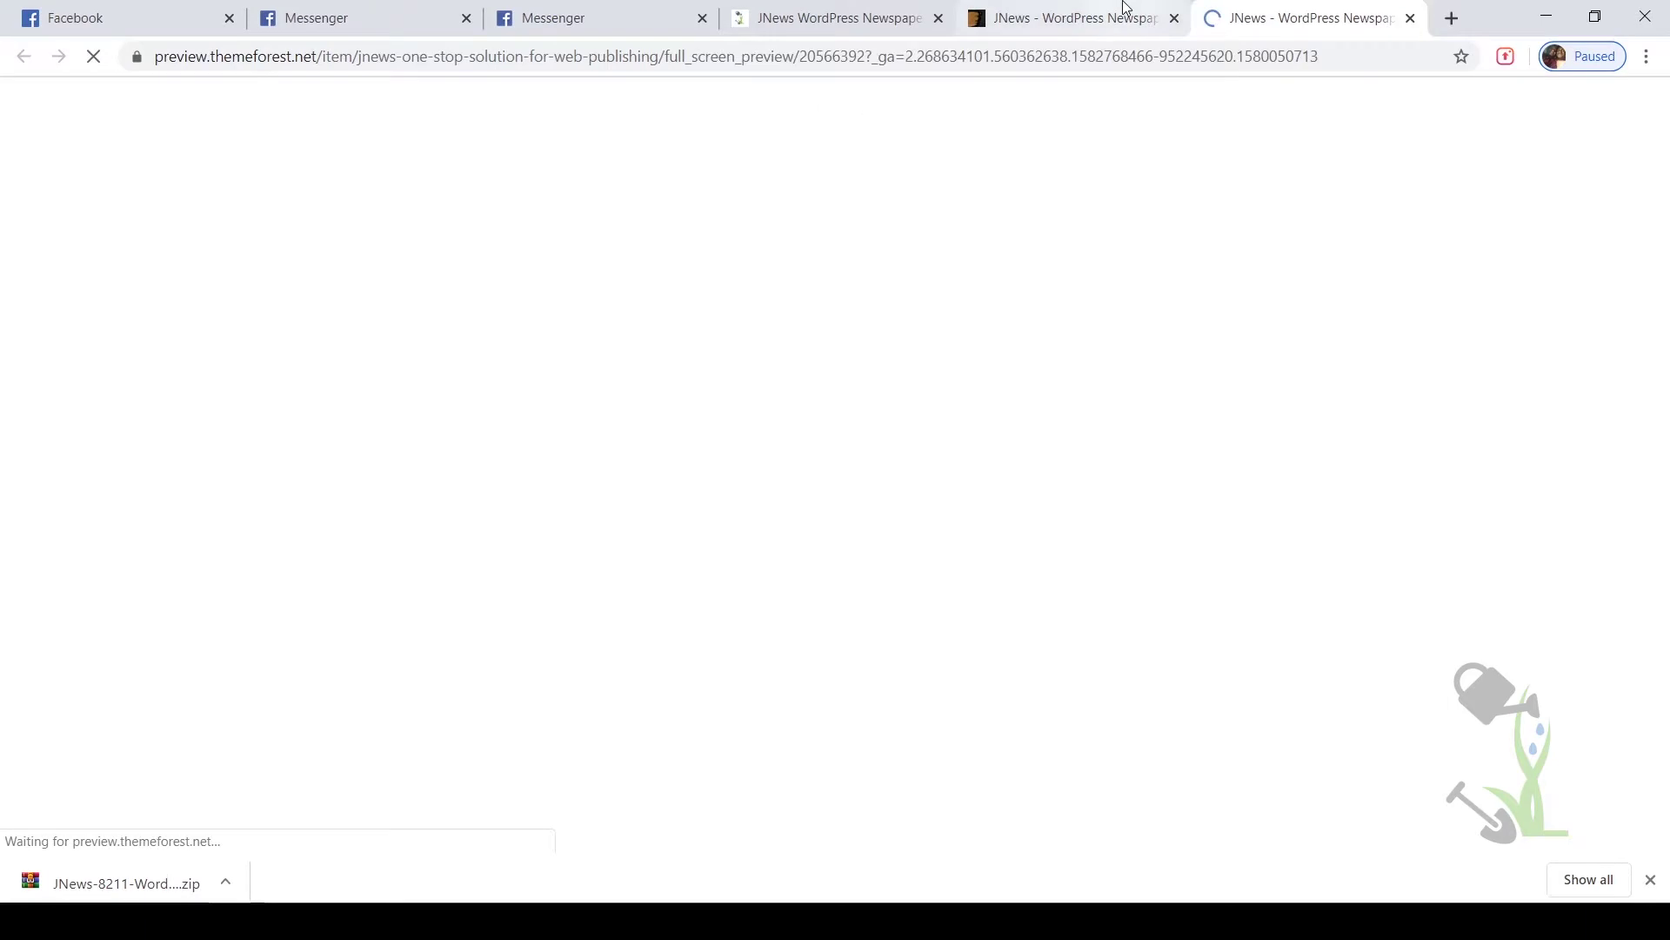
pyautogui.click(1124, 9)
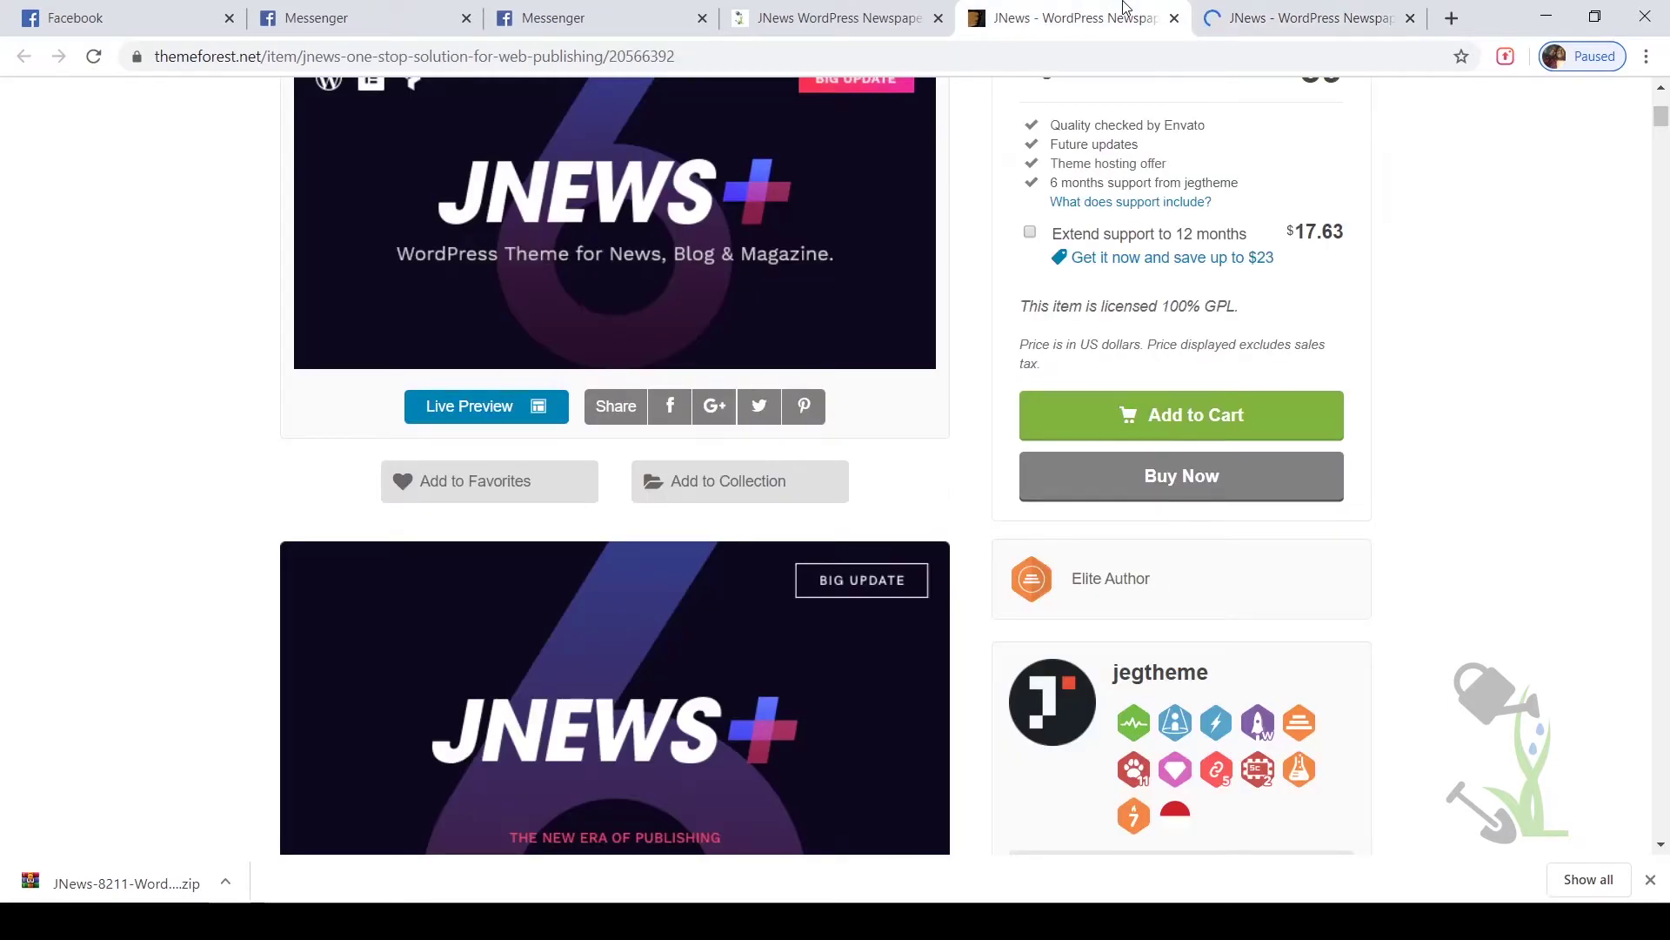
# Move between the JNews item page and the loading live preview until the preview is ready
pyautogui.click(1361, 10)
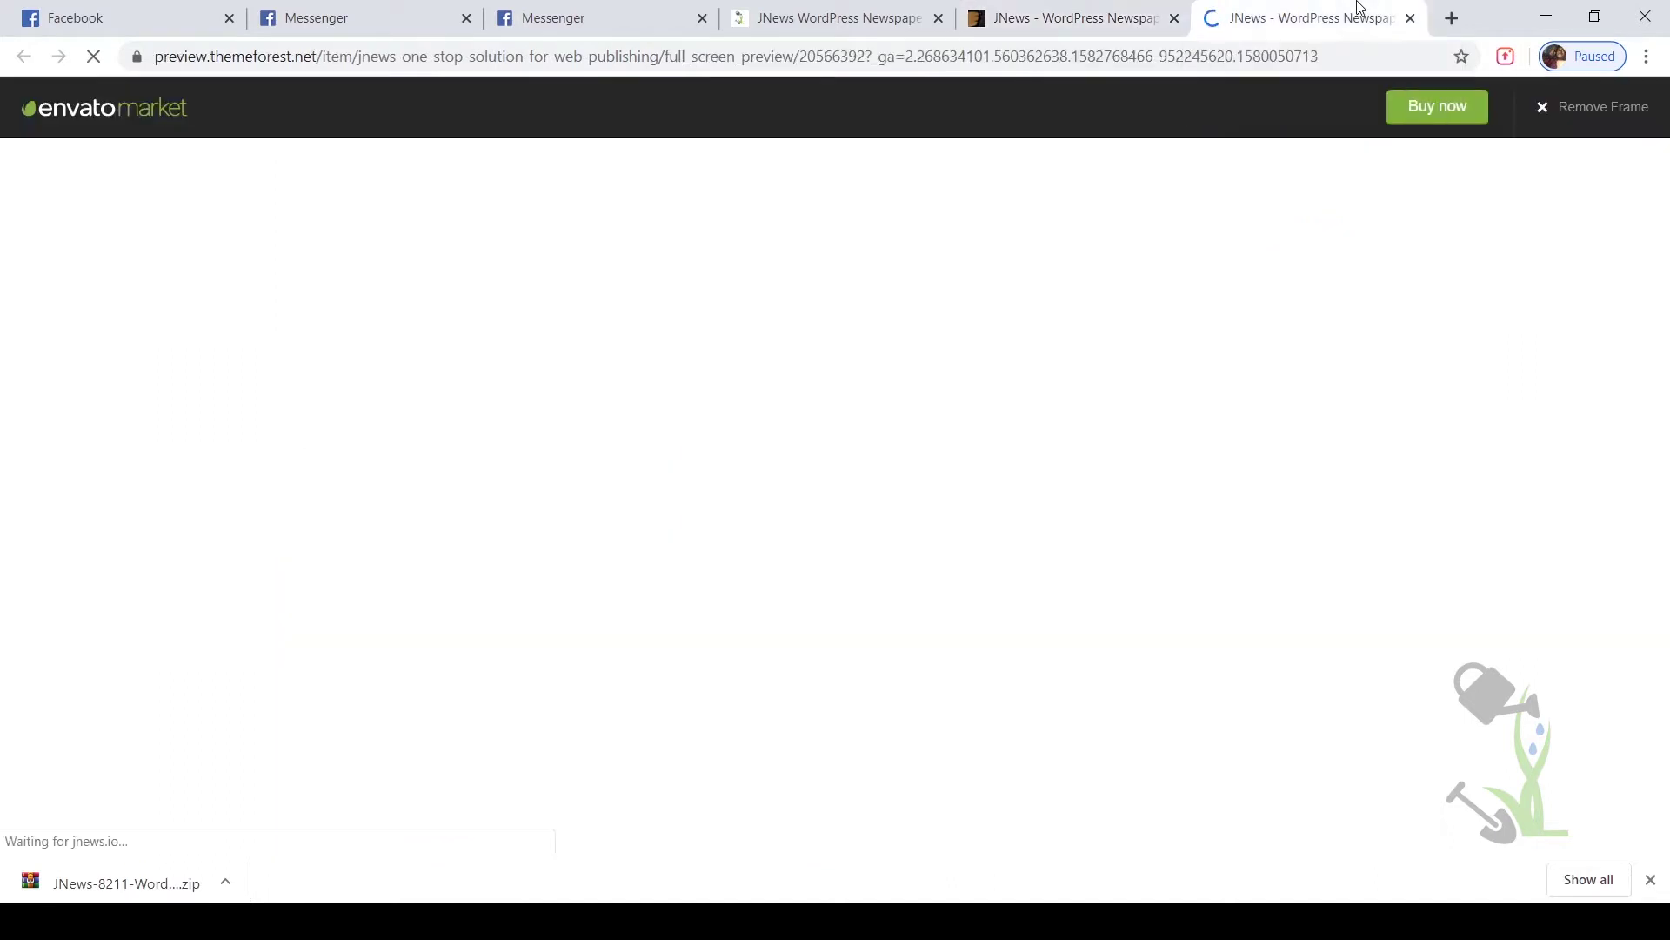
pyautogui.click(1133, 9)
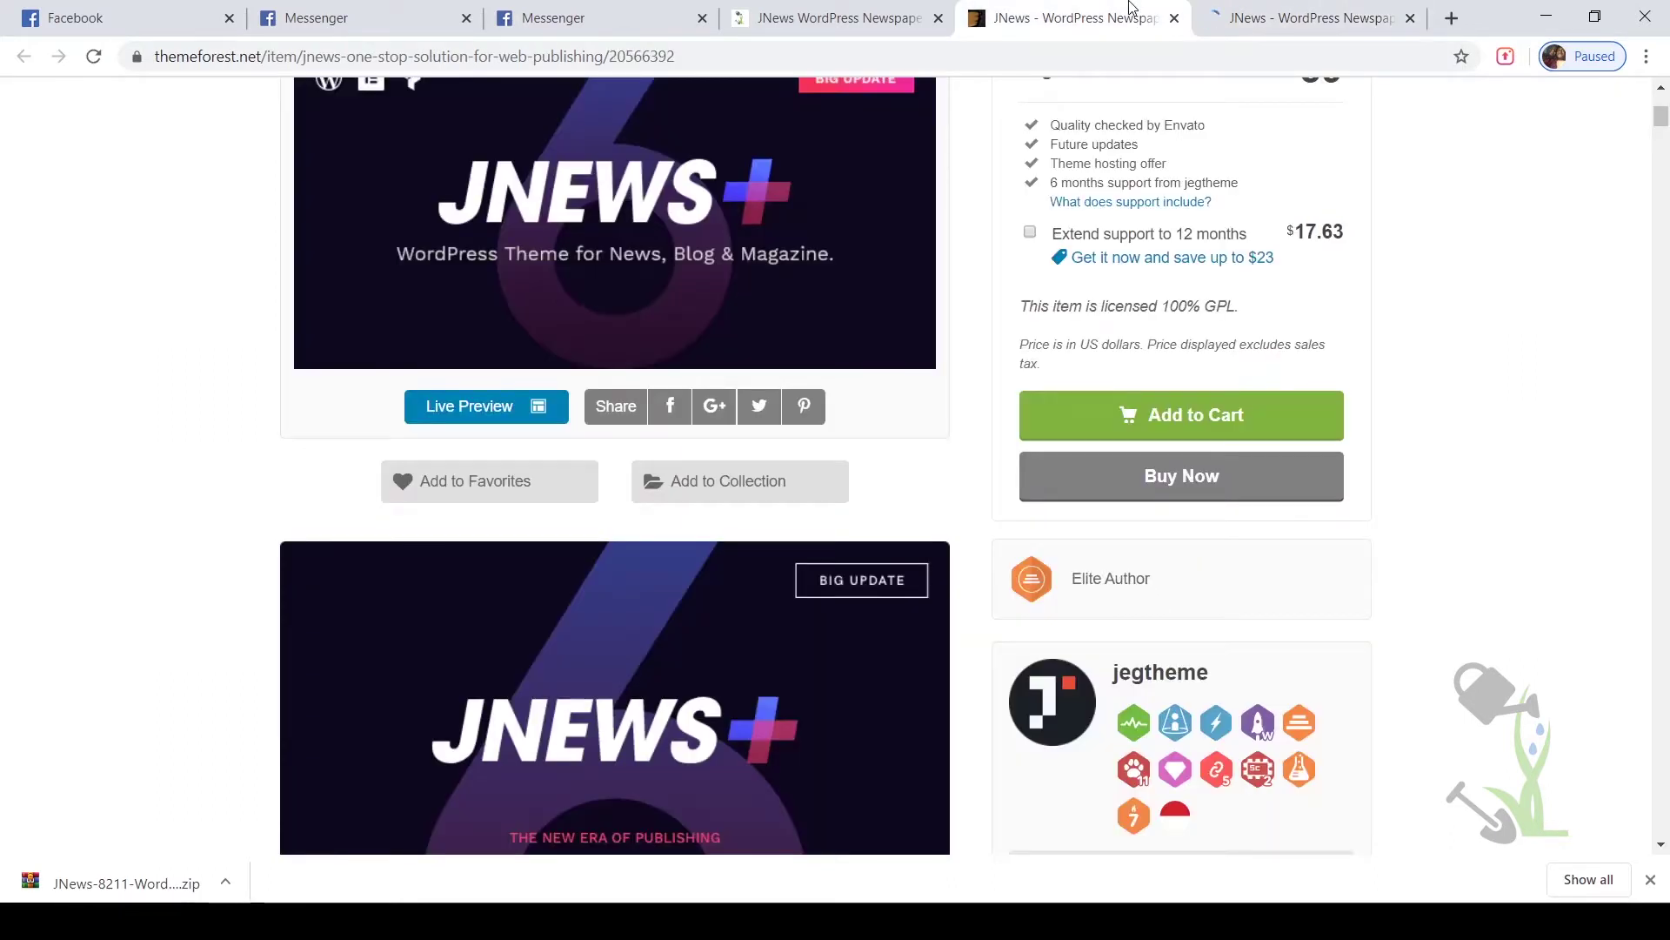
pyautogui.click(1327, 11)
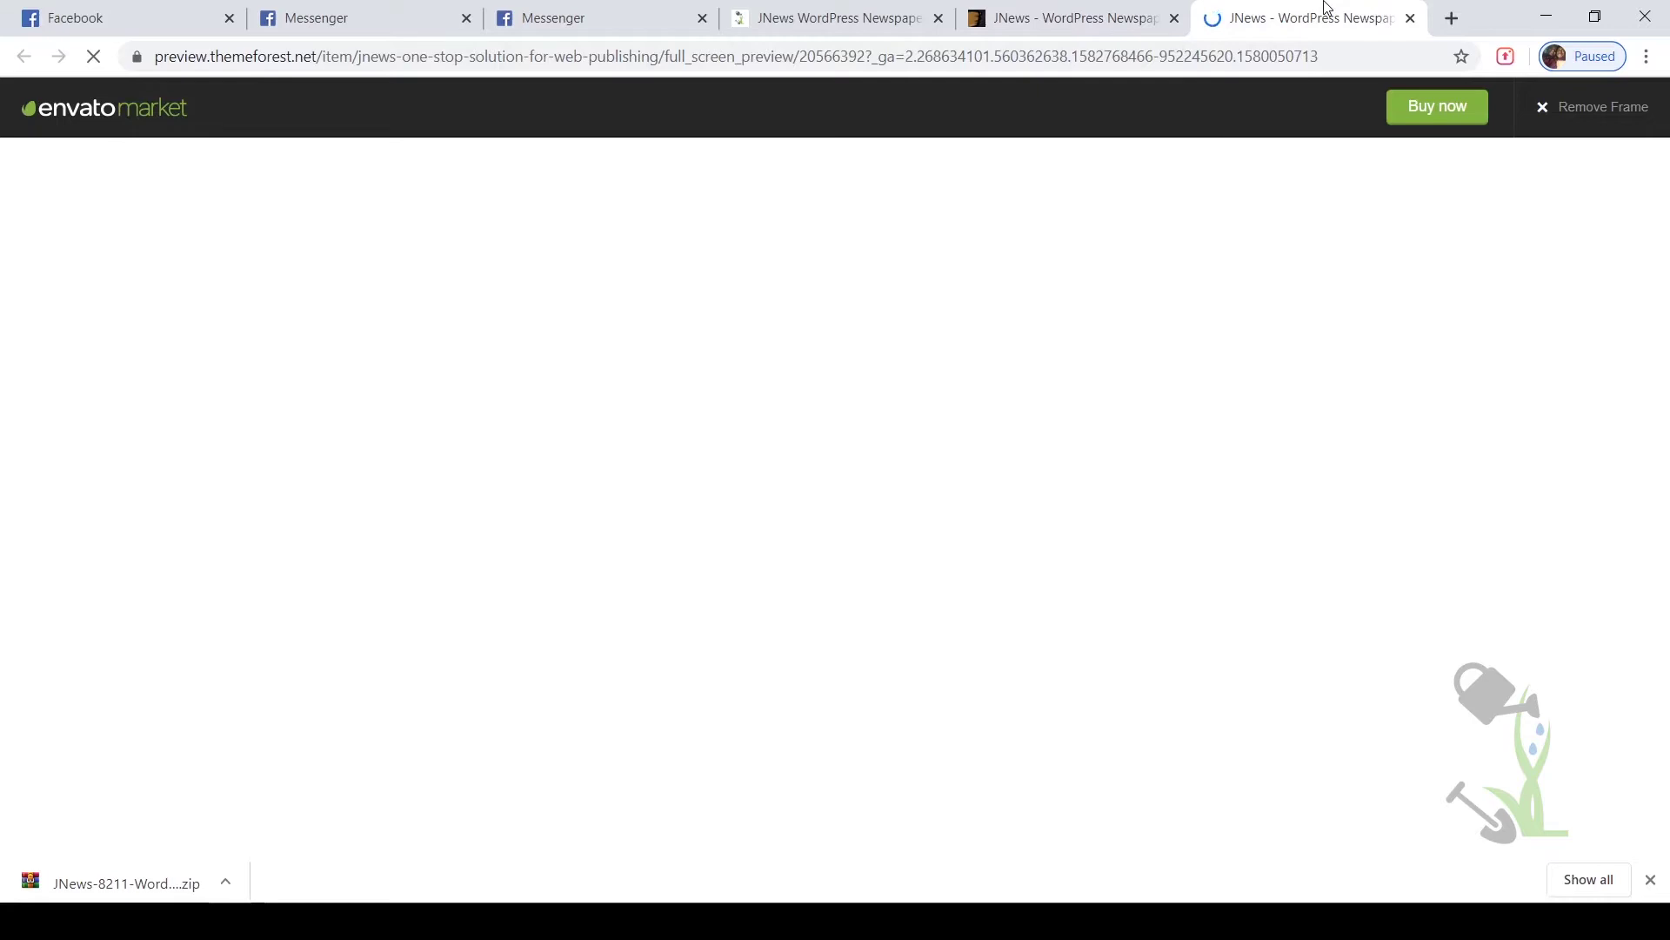
pyautogui.click(1105, 9)
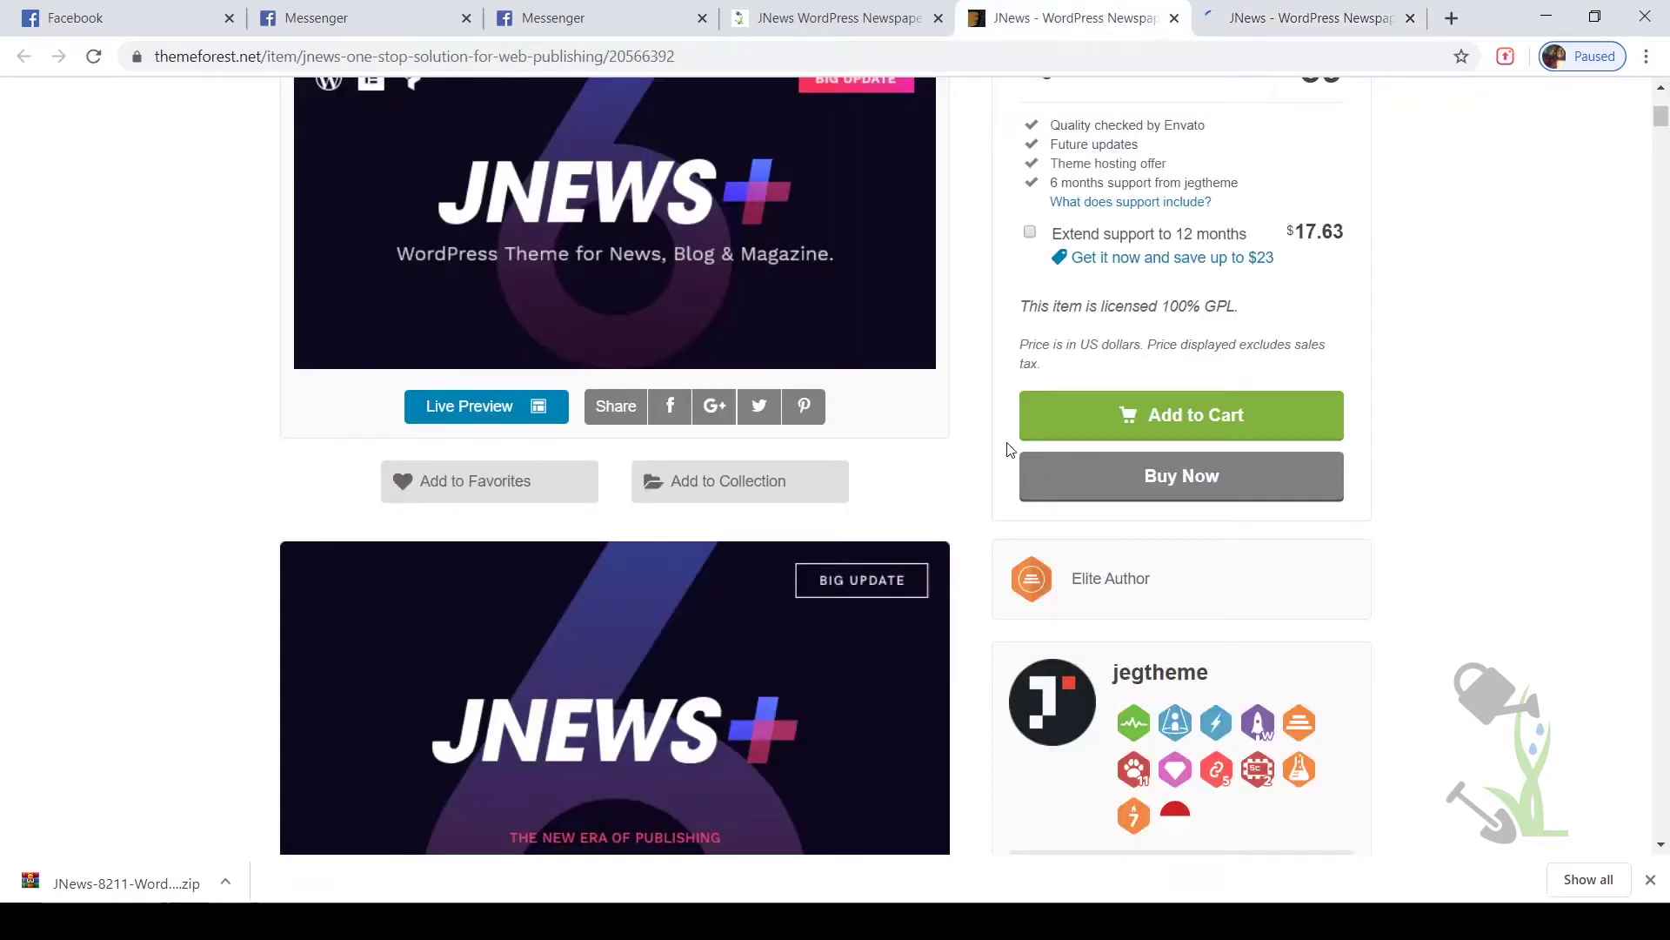
pyautogui.scroll(-9, 1008, 447)
pyautogui.scroll(-2, 1009, 449)
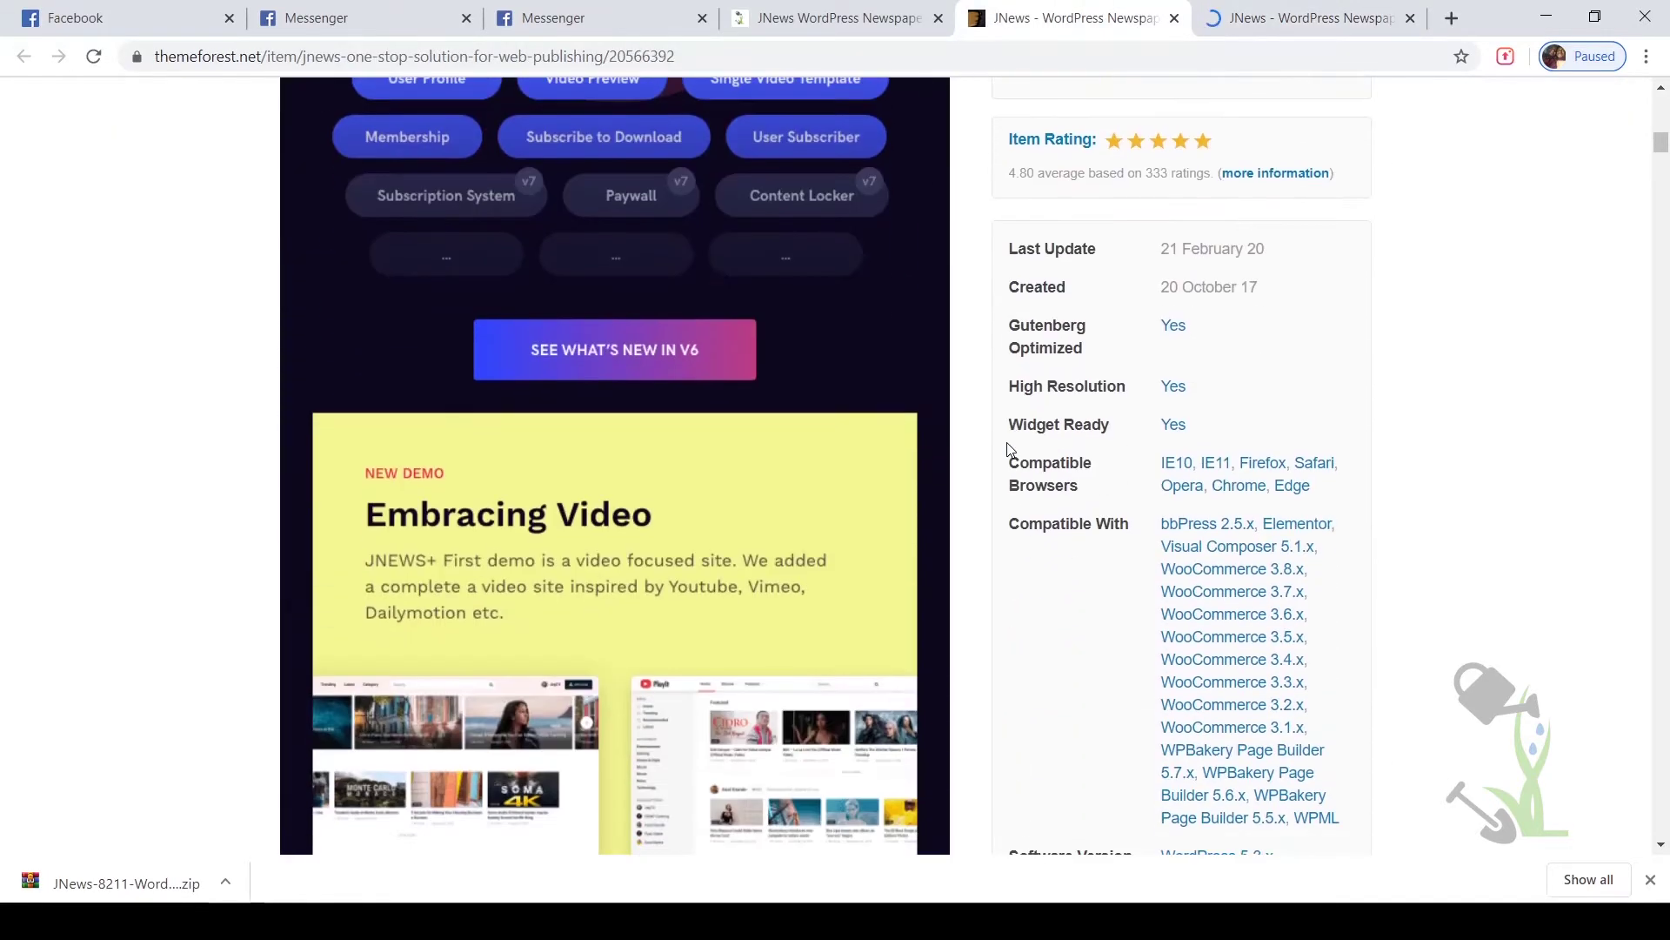
pyautogui.scroll(-14, 1007, 446)
pyautogui.scroll(11, 999, 447)
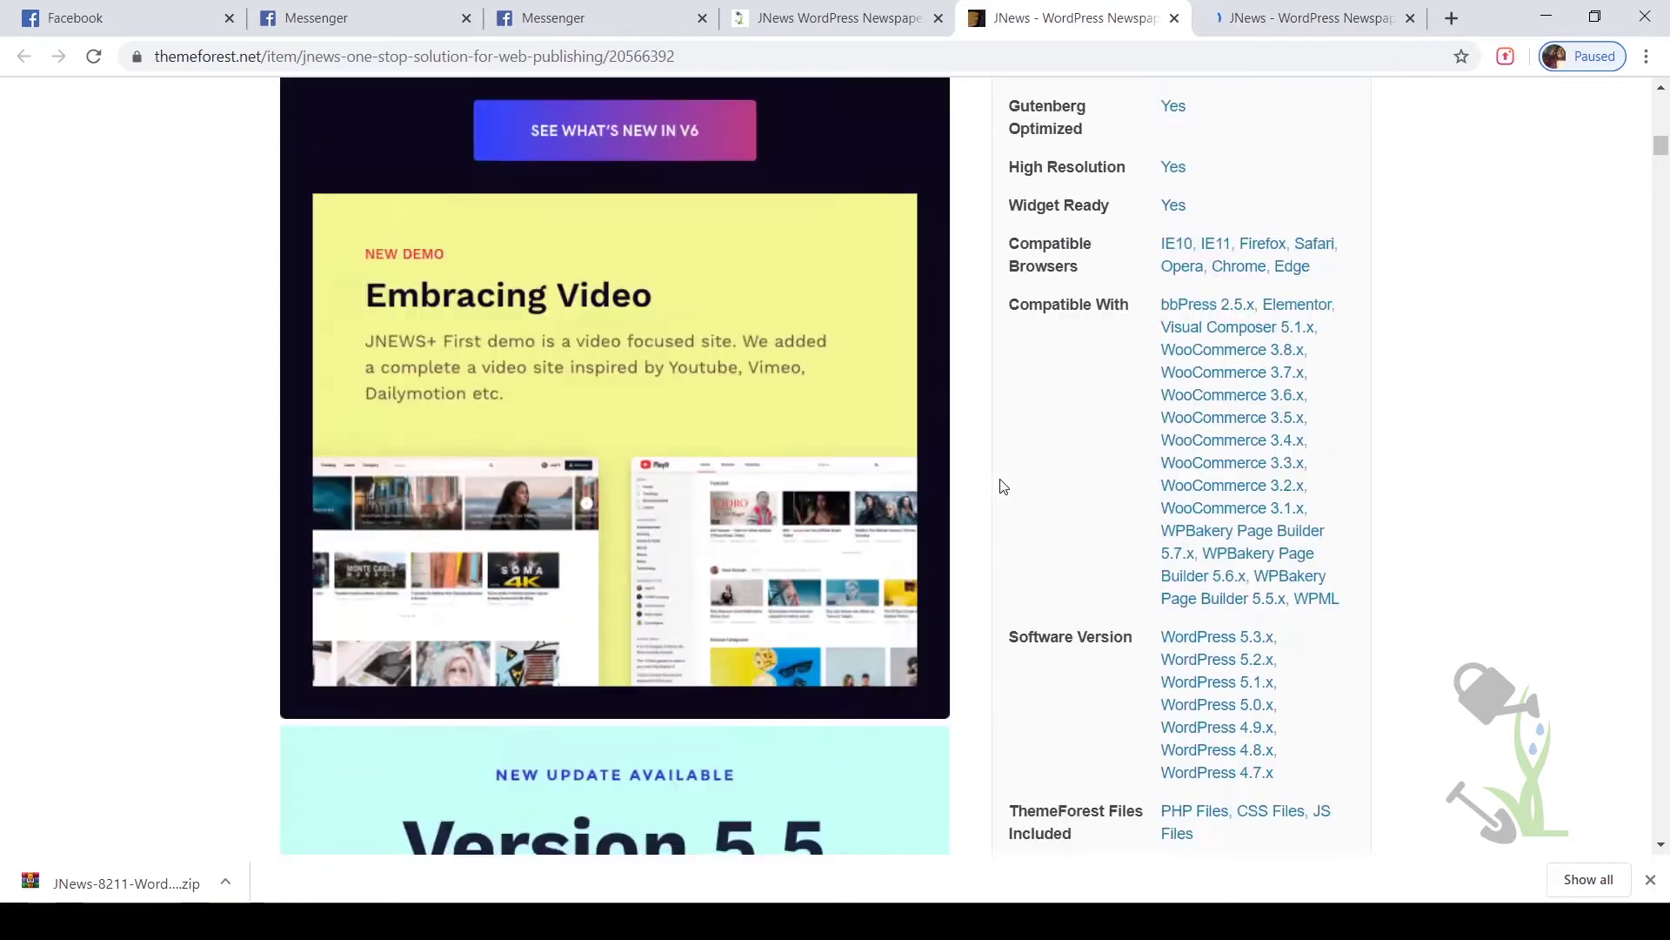
pyautogui.scroll(-6, 1001, 481)
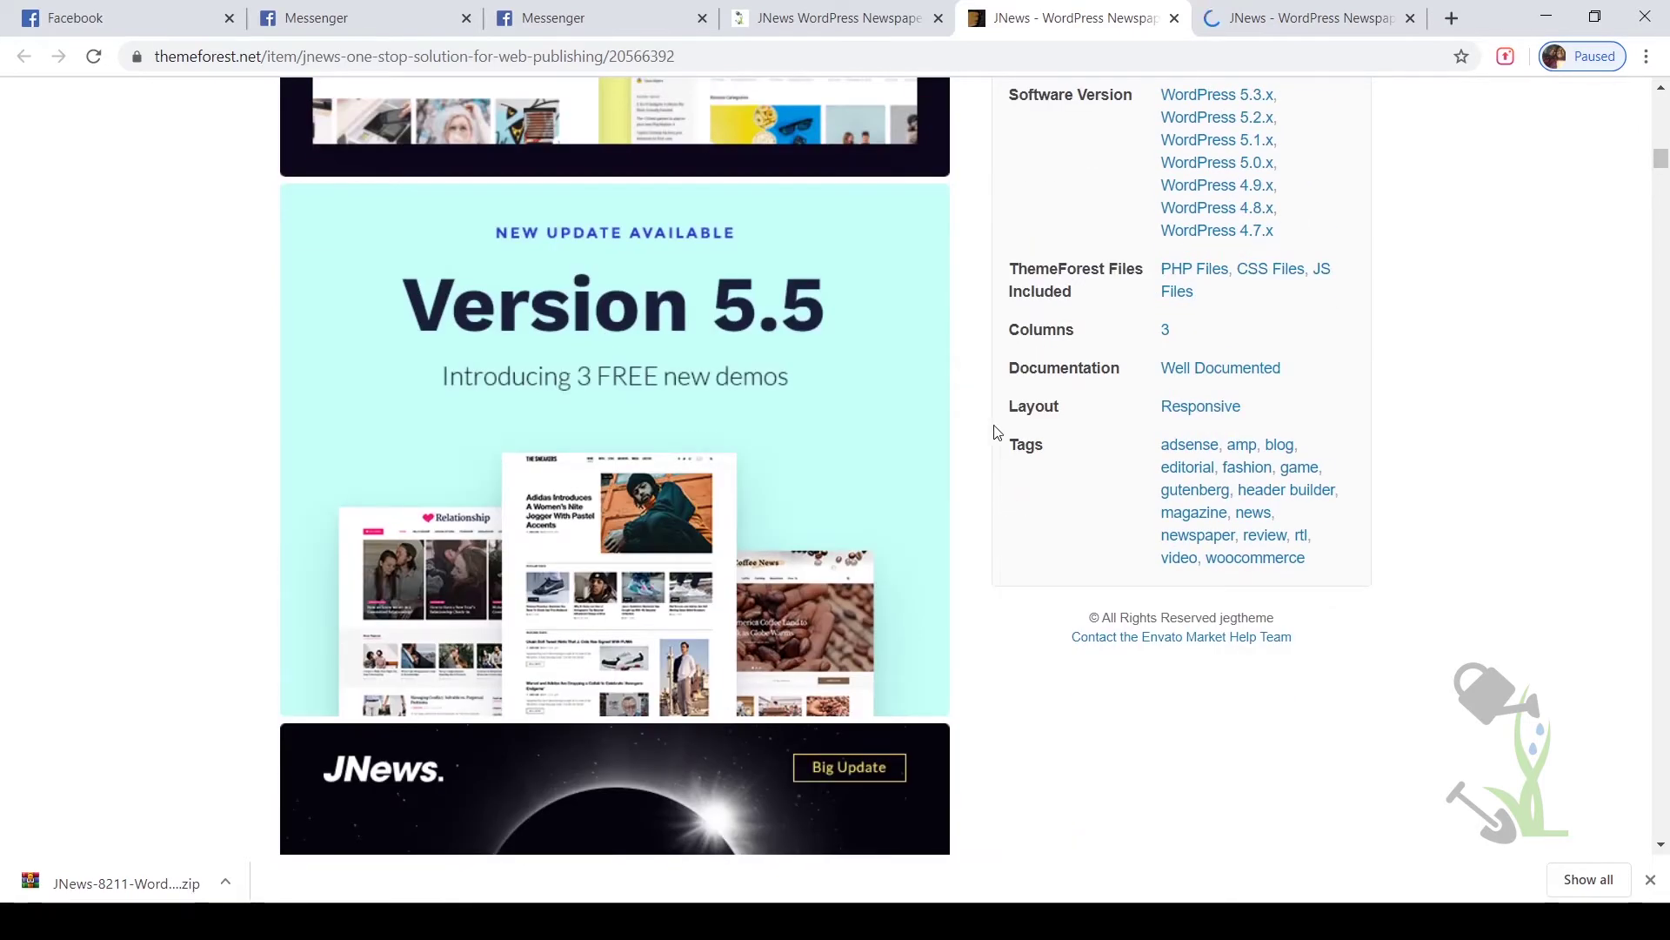
pyautogui.click(1253, 7)
pyautogui.hotkey('ctrl', 'shift', 'Tab')
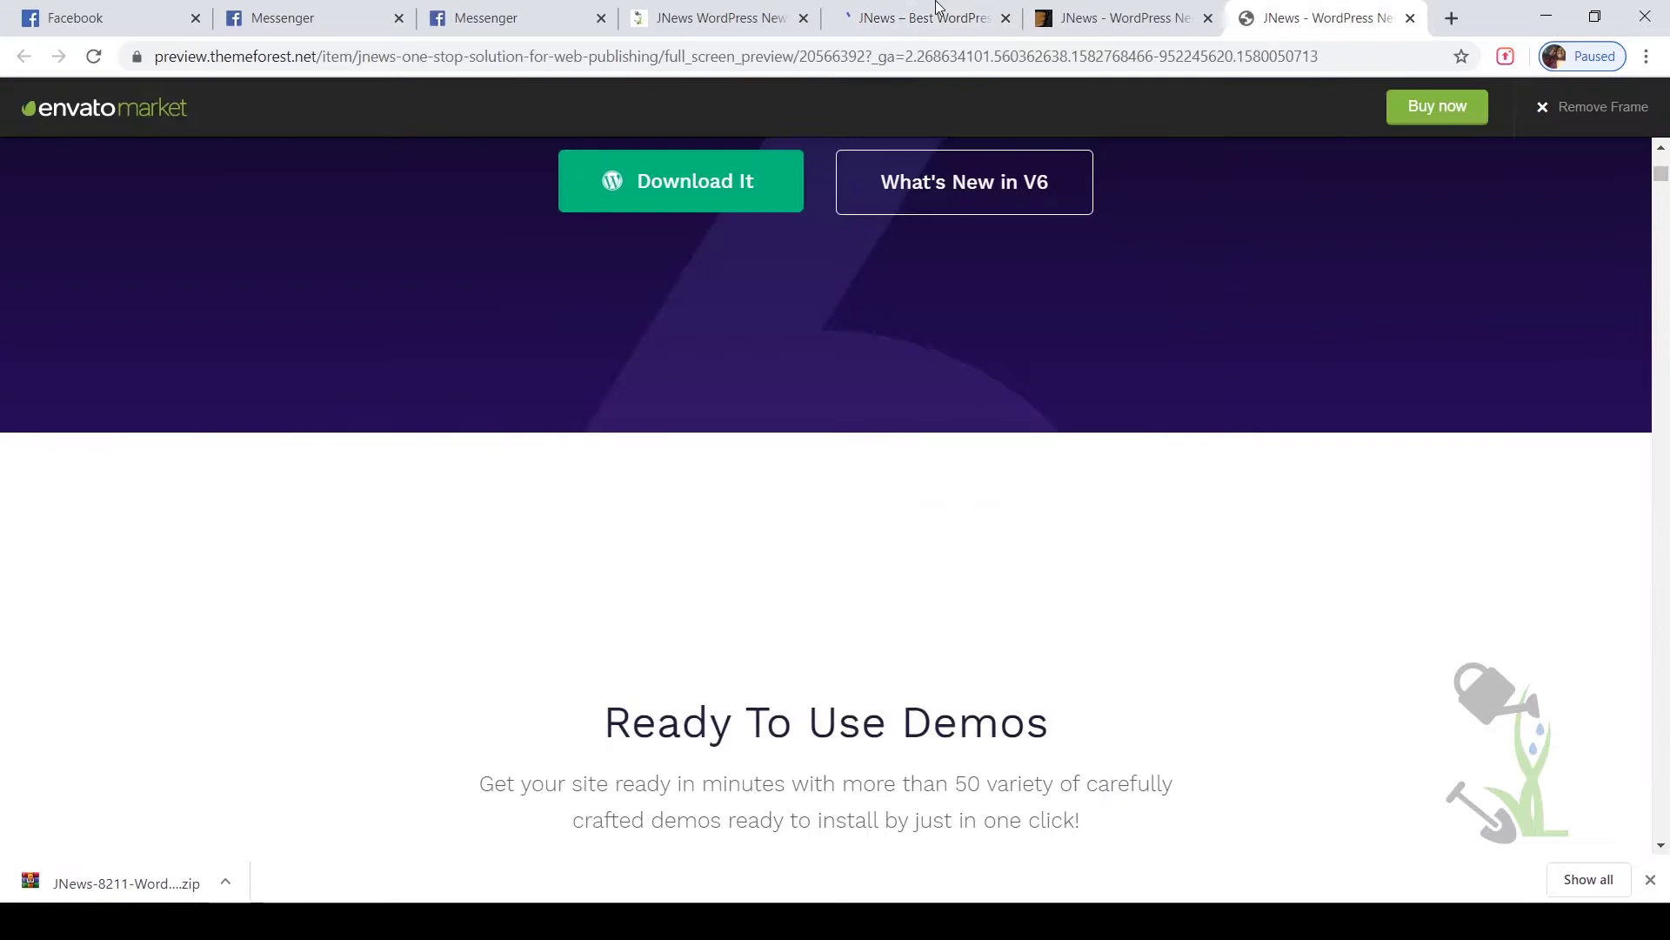
pyautogui.hotkey('ctrl', 'Tab')
pyautogui.hotkey('ctrl', 'Tab')
# Scroll the live preview to its Ready To Use Demos grid of 50+ demos
pyautogui.scroll(-7, 755, 527)
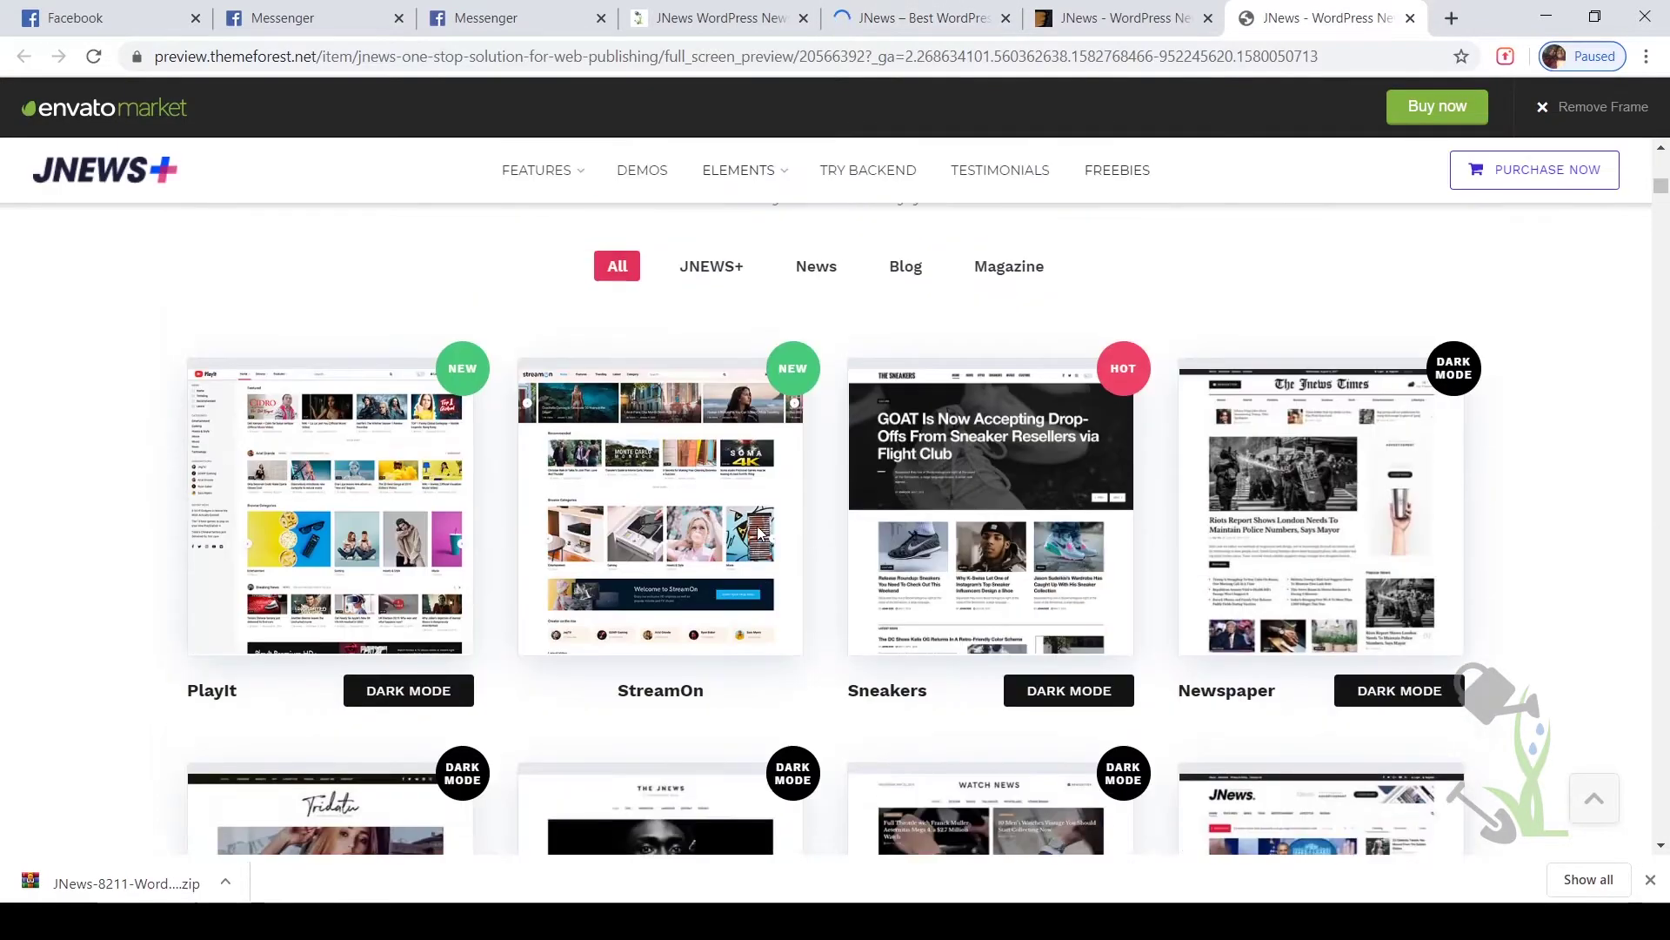
pyautogui.scroll(4, 759, 532)
pyautogui.scroll(2, 760, 533)
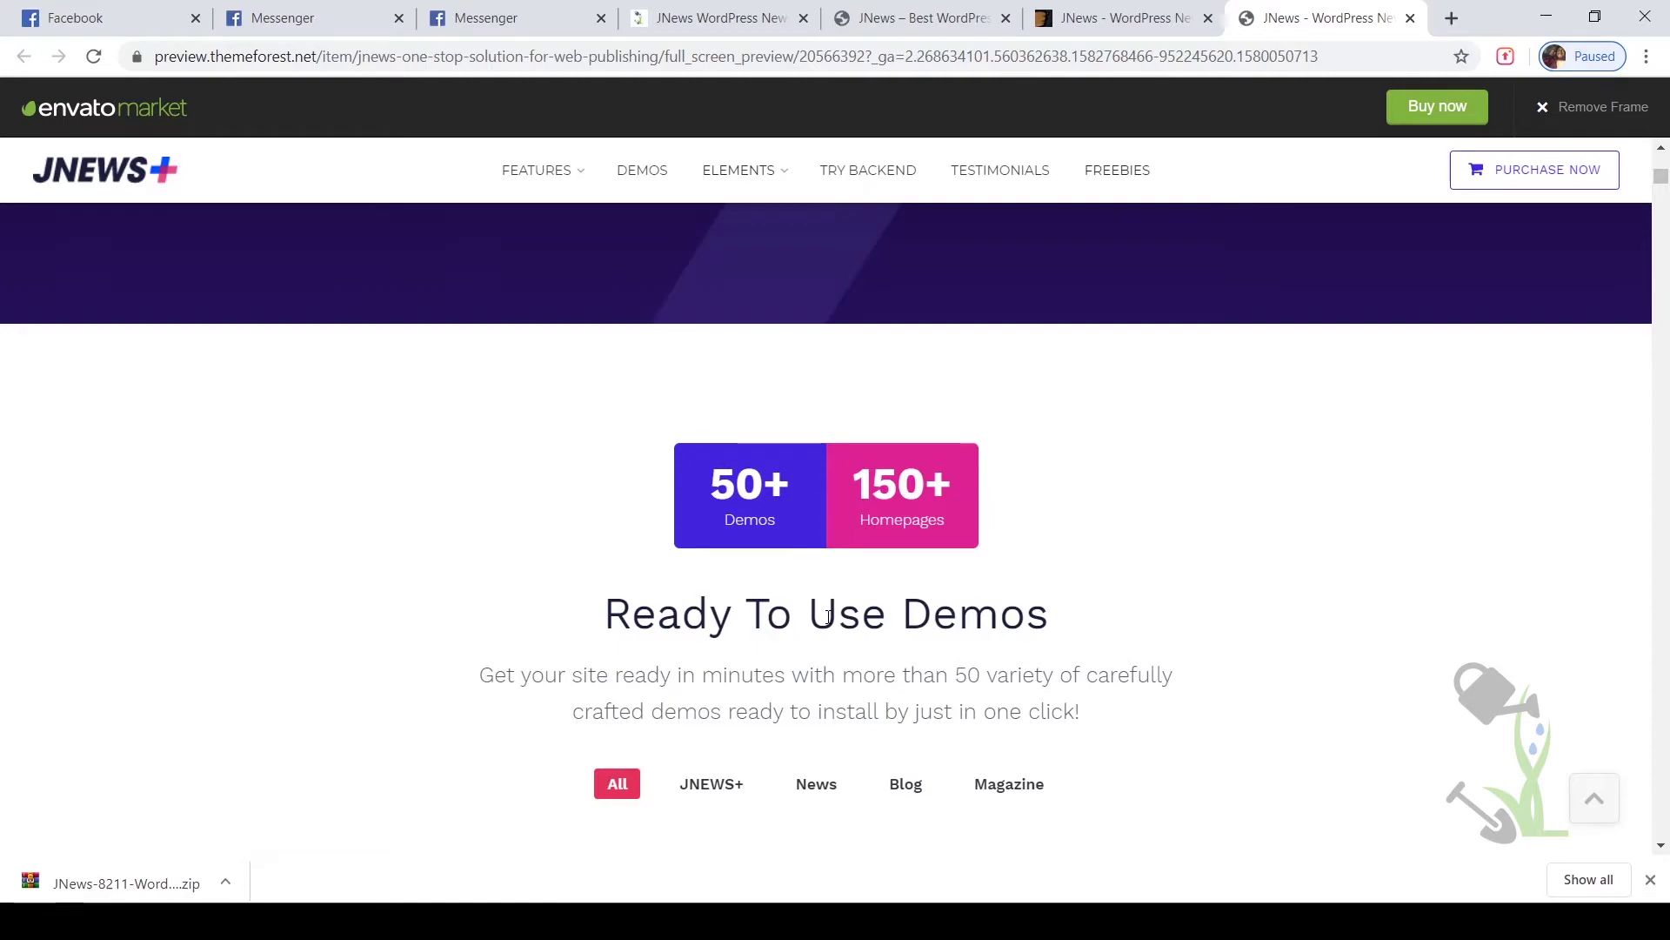
pyautogui.scroll(-5, 828, 615)
pyautogui.scroll(-12, 828, 623)
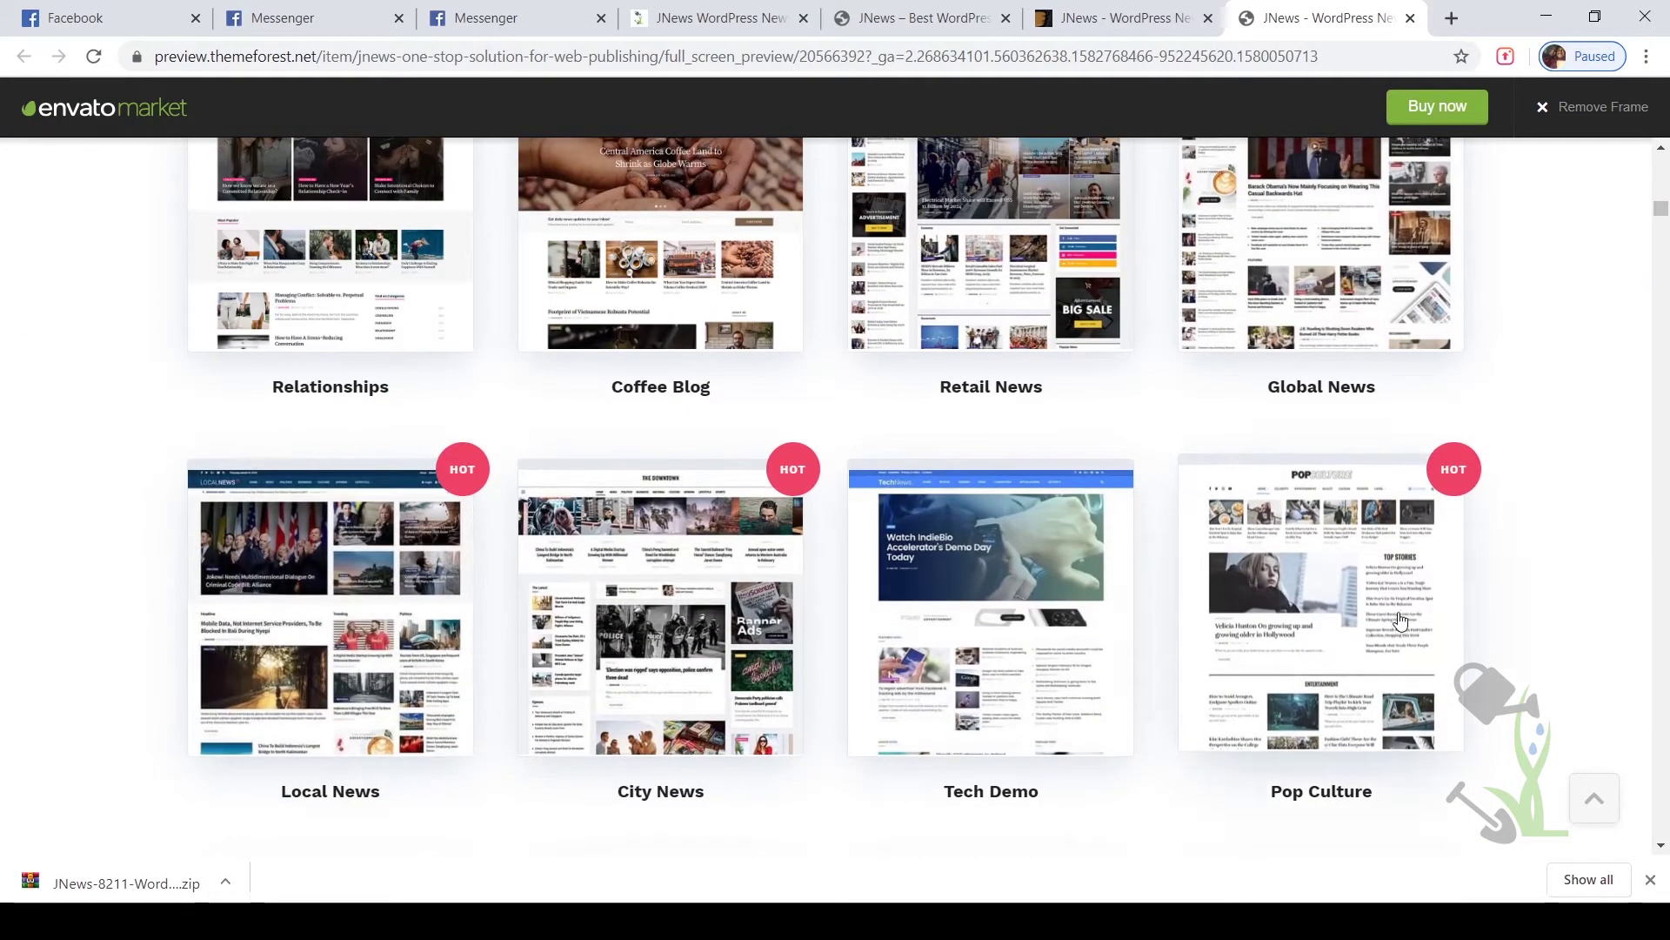
pyautogui.scroll(7, 1398, 620)
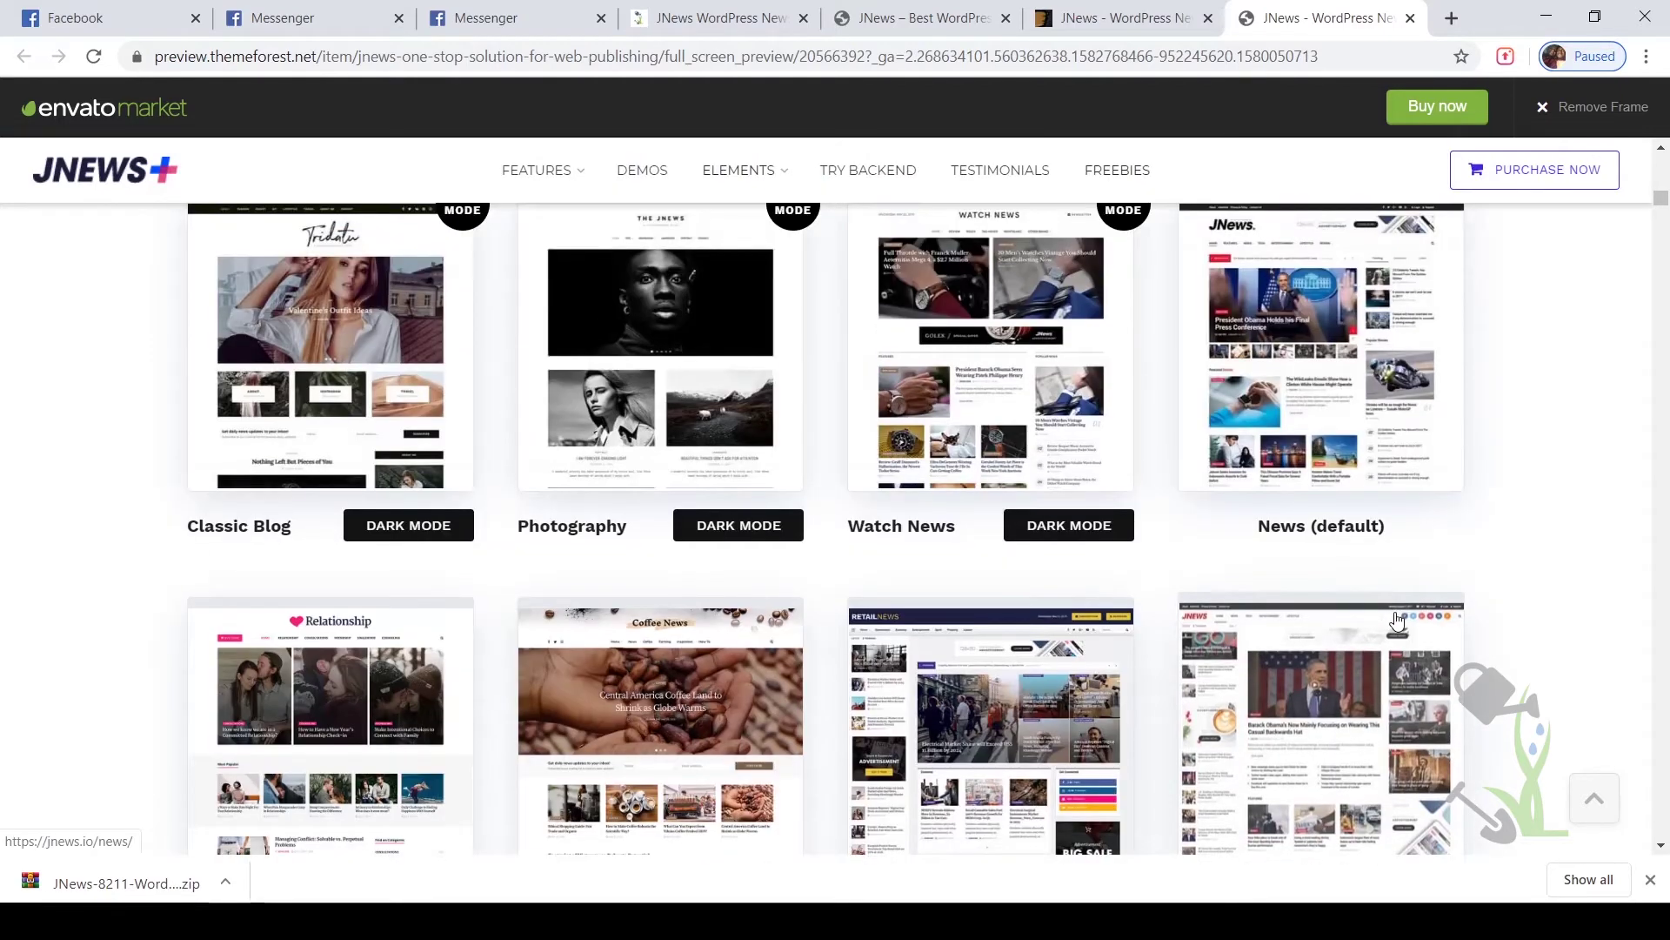
# Open the News (default) demo at jnews.io/default and scroll through its homepage articles
pyautogui.click(1304, 374)
pyautogui.click(806, 11)
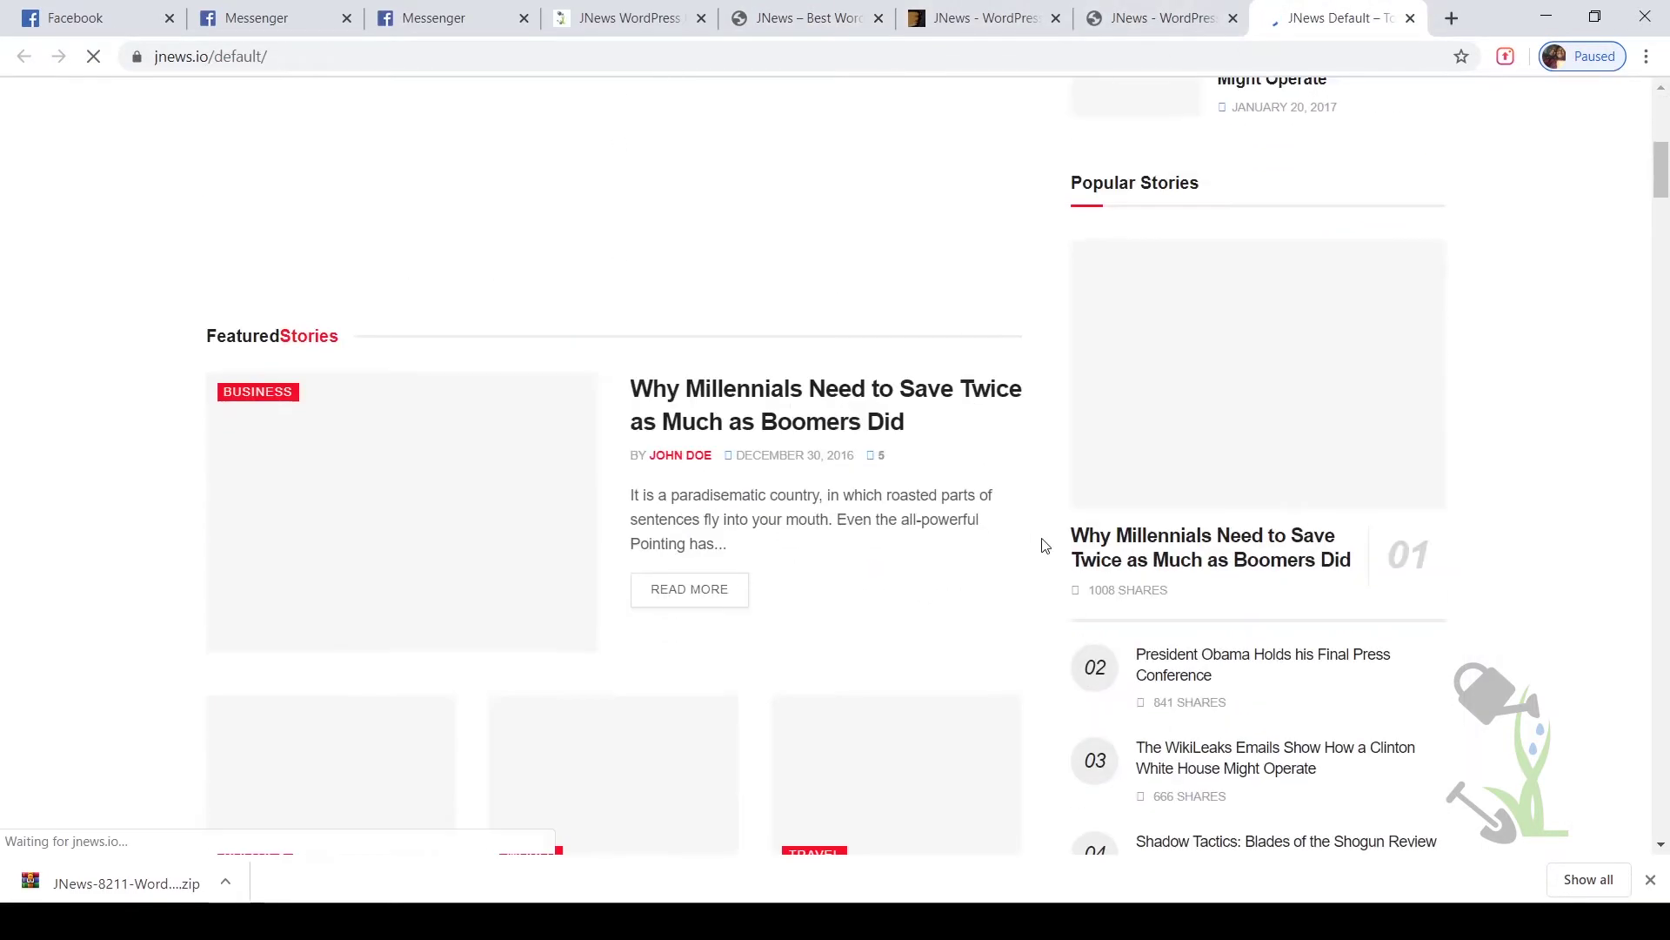
pyautogui.scroll(-5, 1045, 546)
pyautogui.scroll(12, 1045, 545)
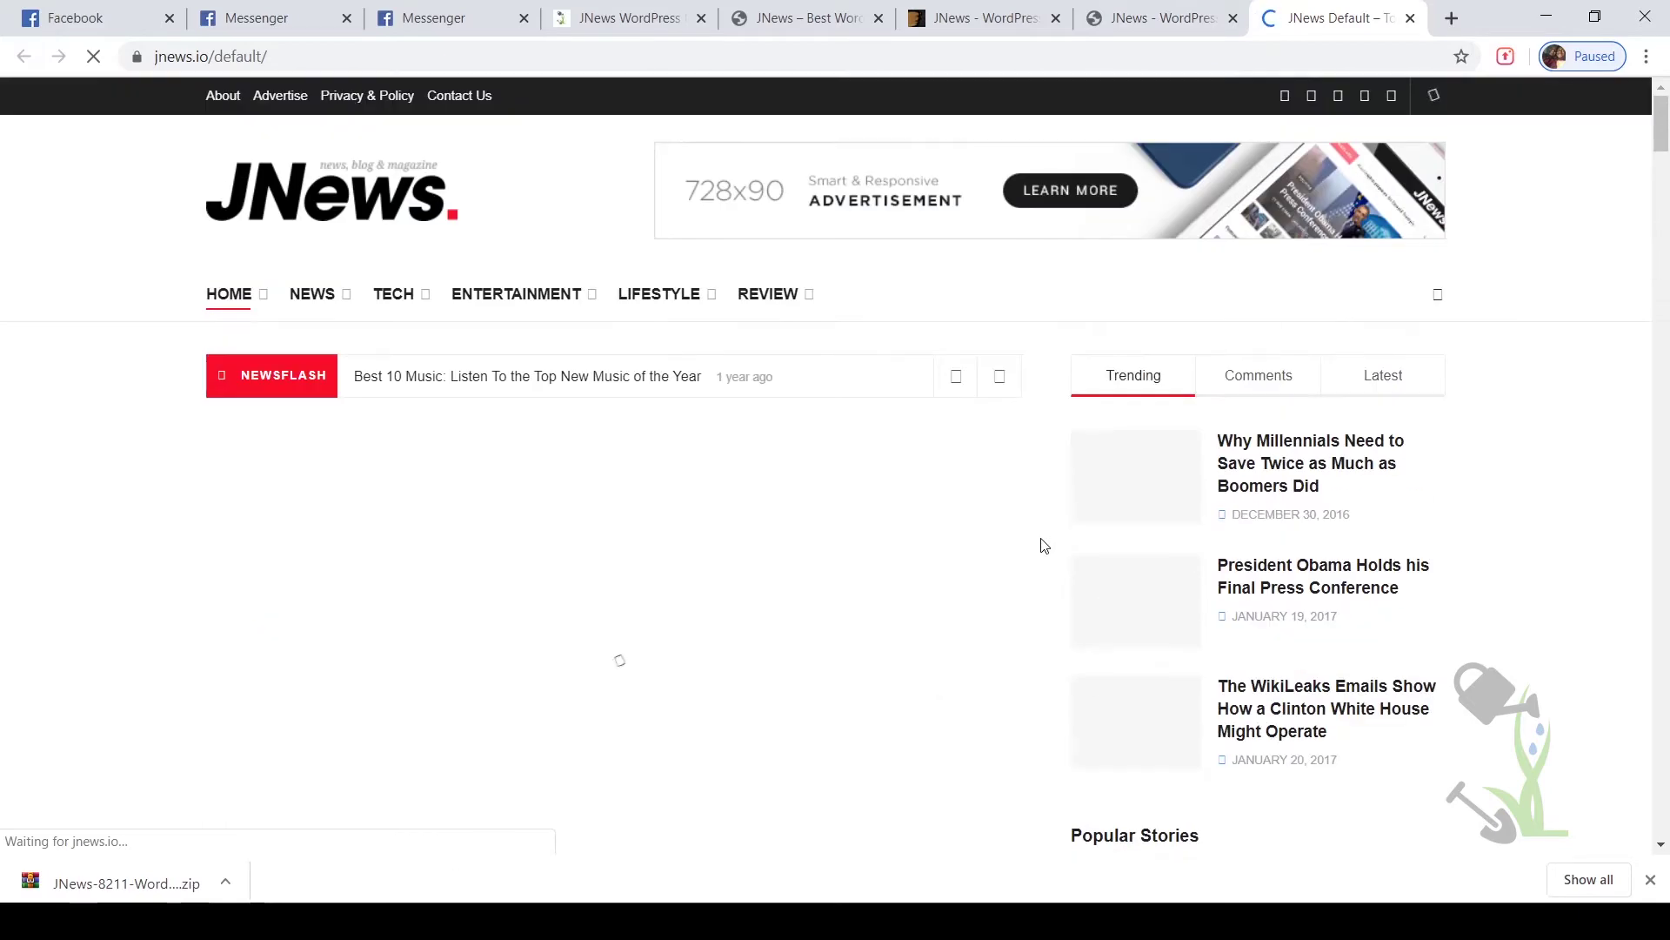
pyautogui.scroll(-2, 1045, 546)
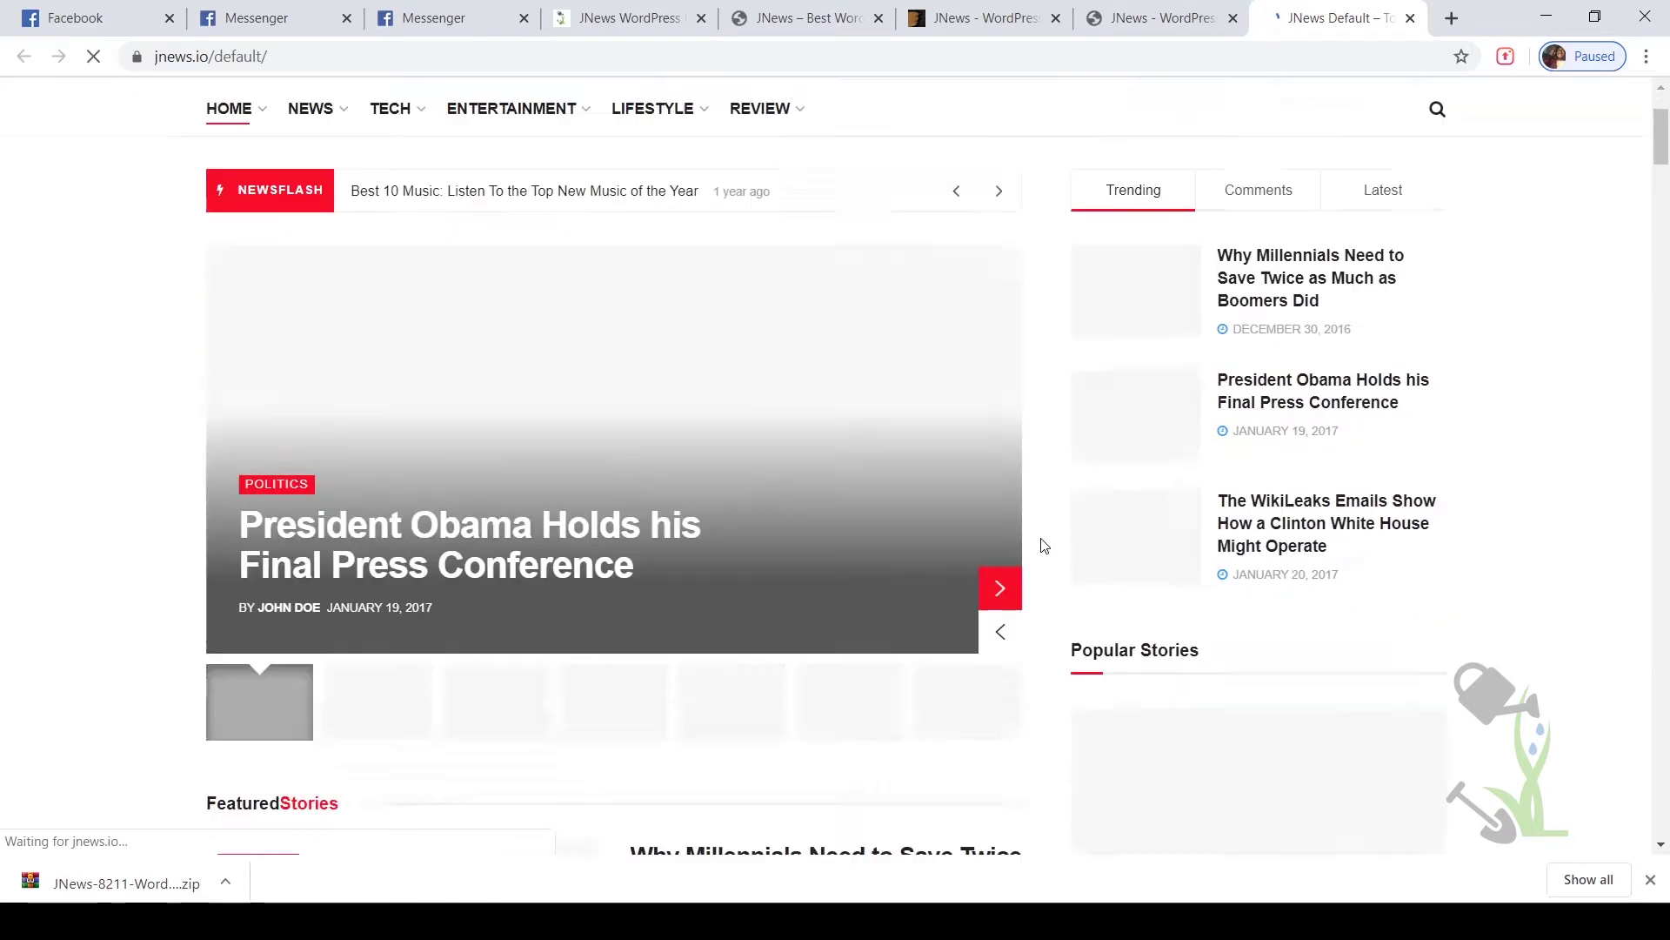
pyautogui.scroll(-6, 1045, 546)
pyautogui.scroll(8, 1045, 546)
pyautogui.scroll(-6, 1045, 548)
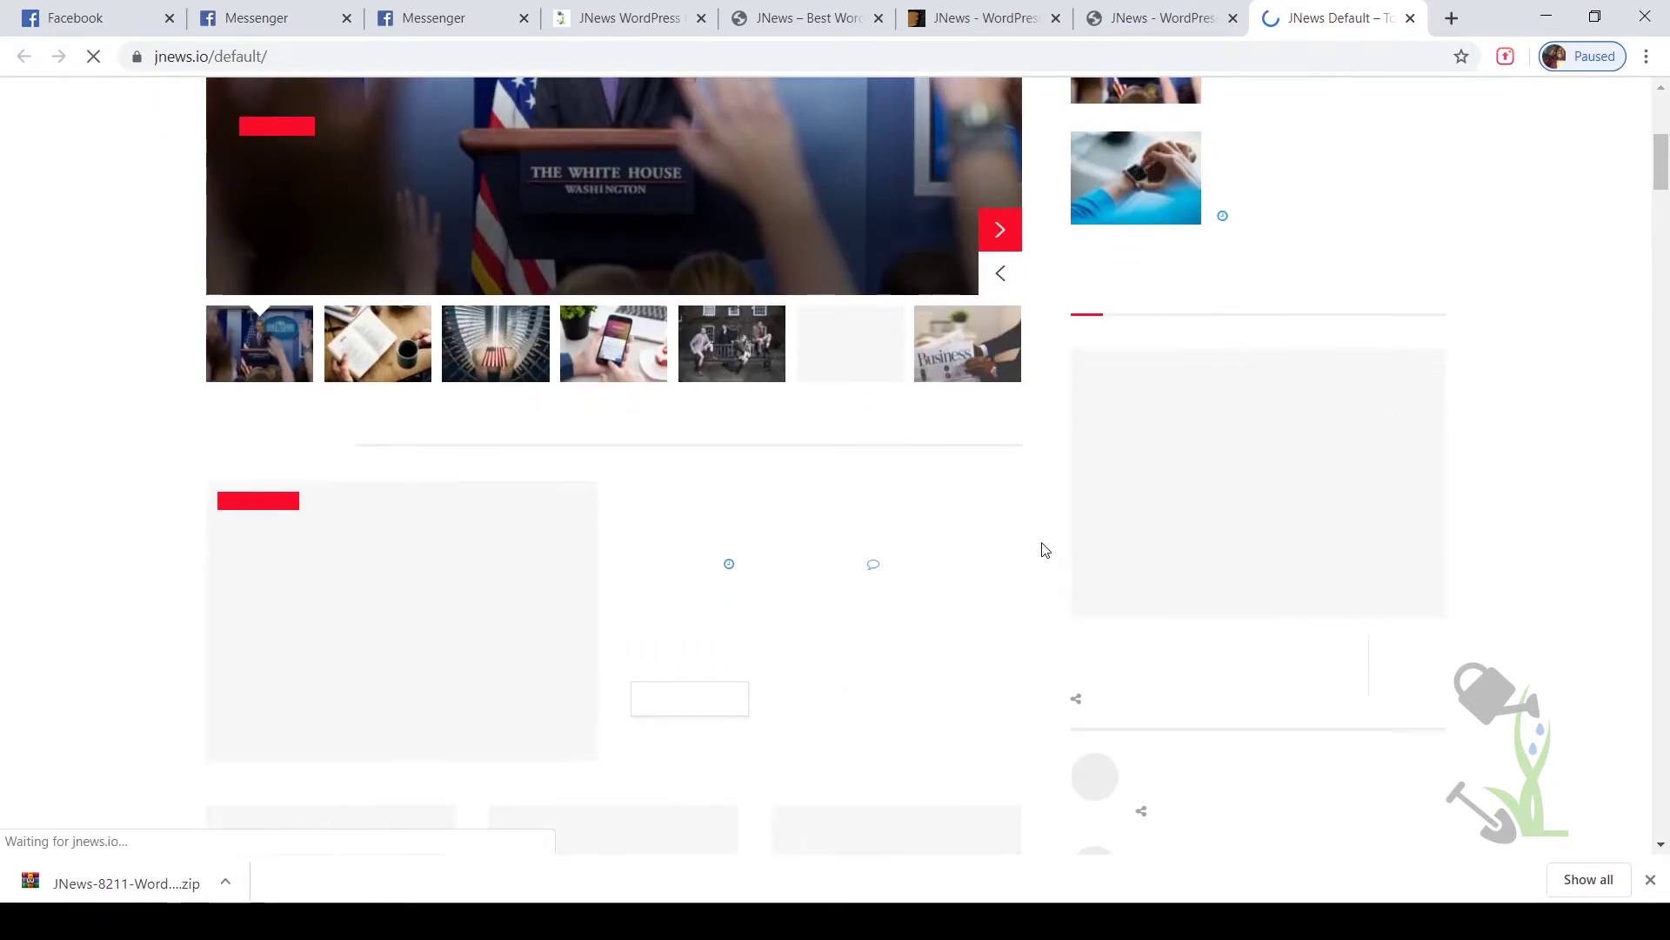
pyautogui.scroll(6, 1045, 550)
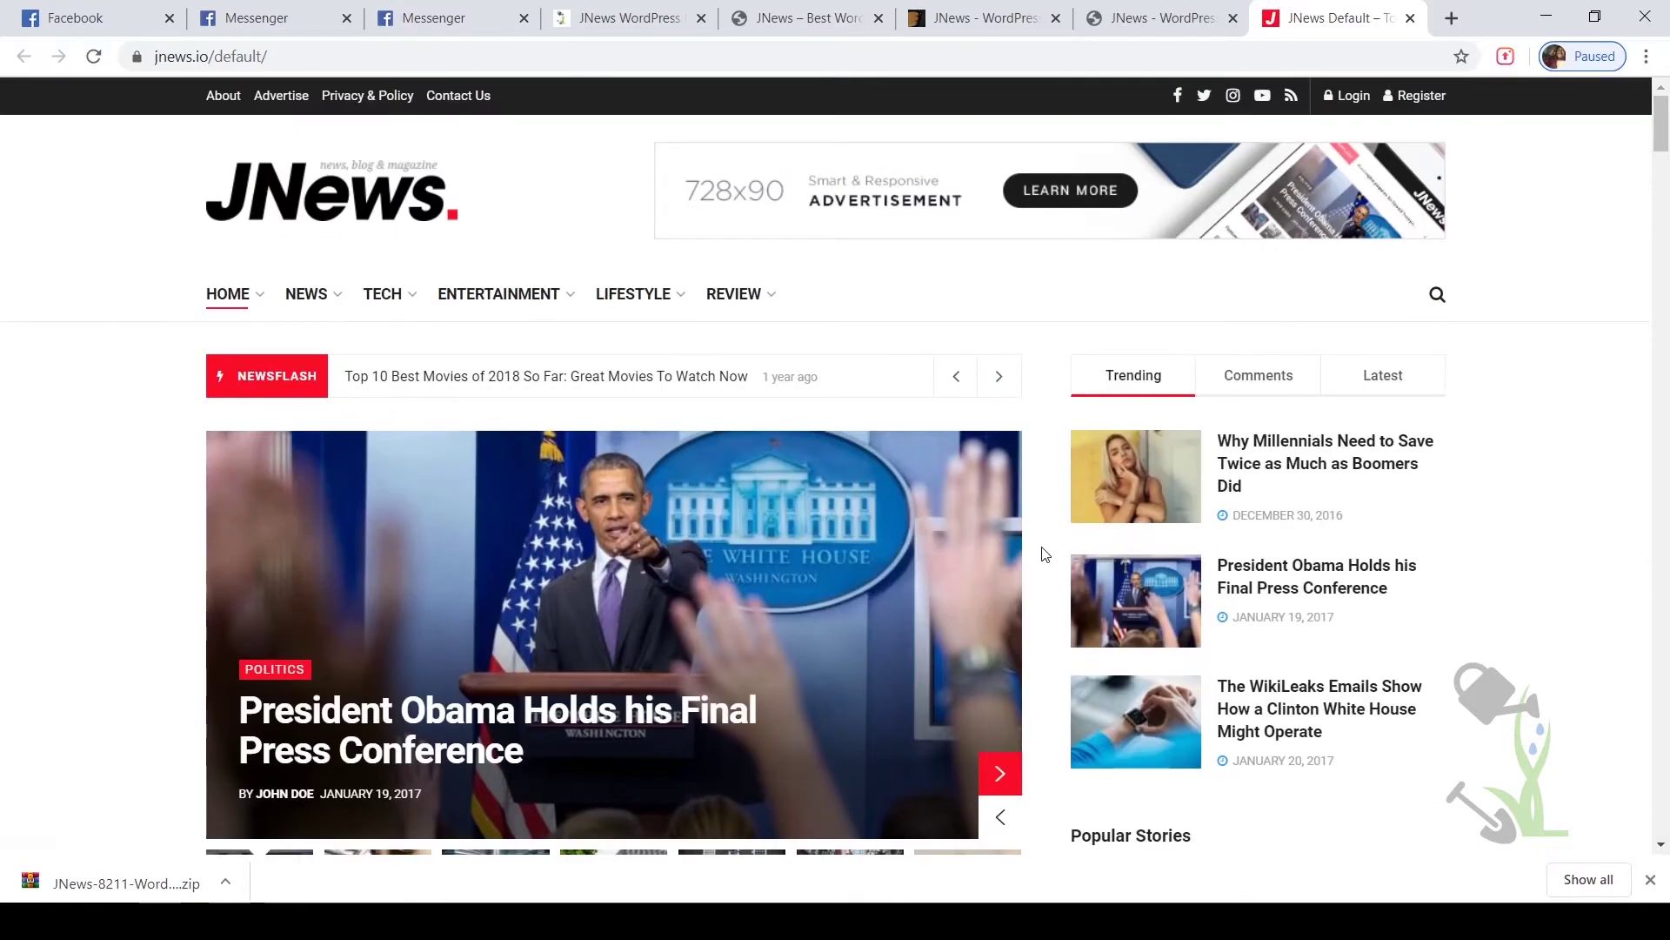
pyautogui.scroll(-20, 1045, 554)
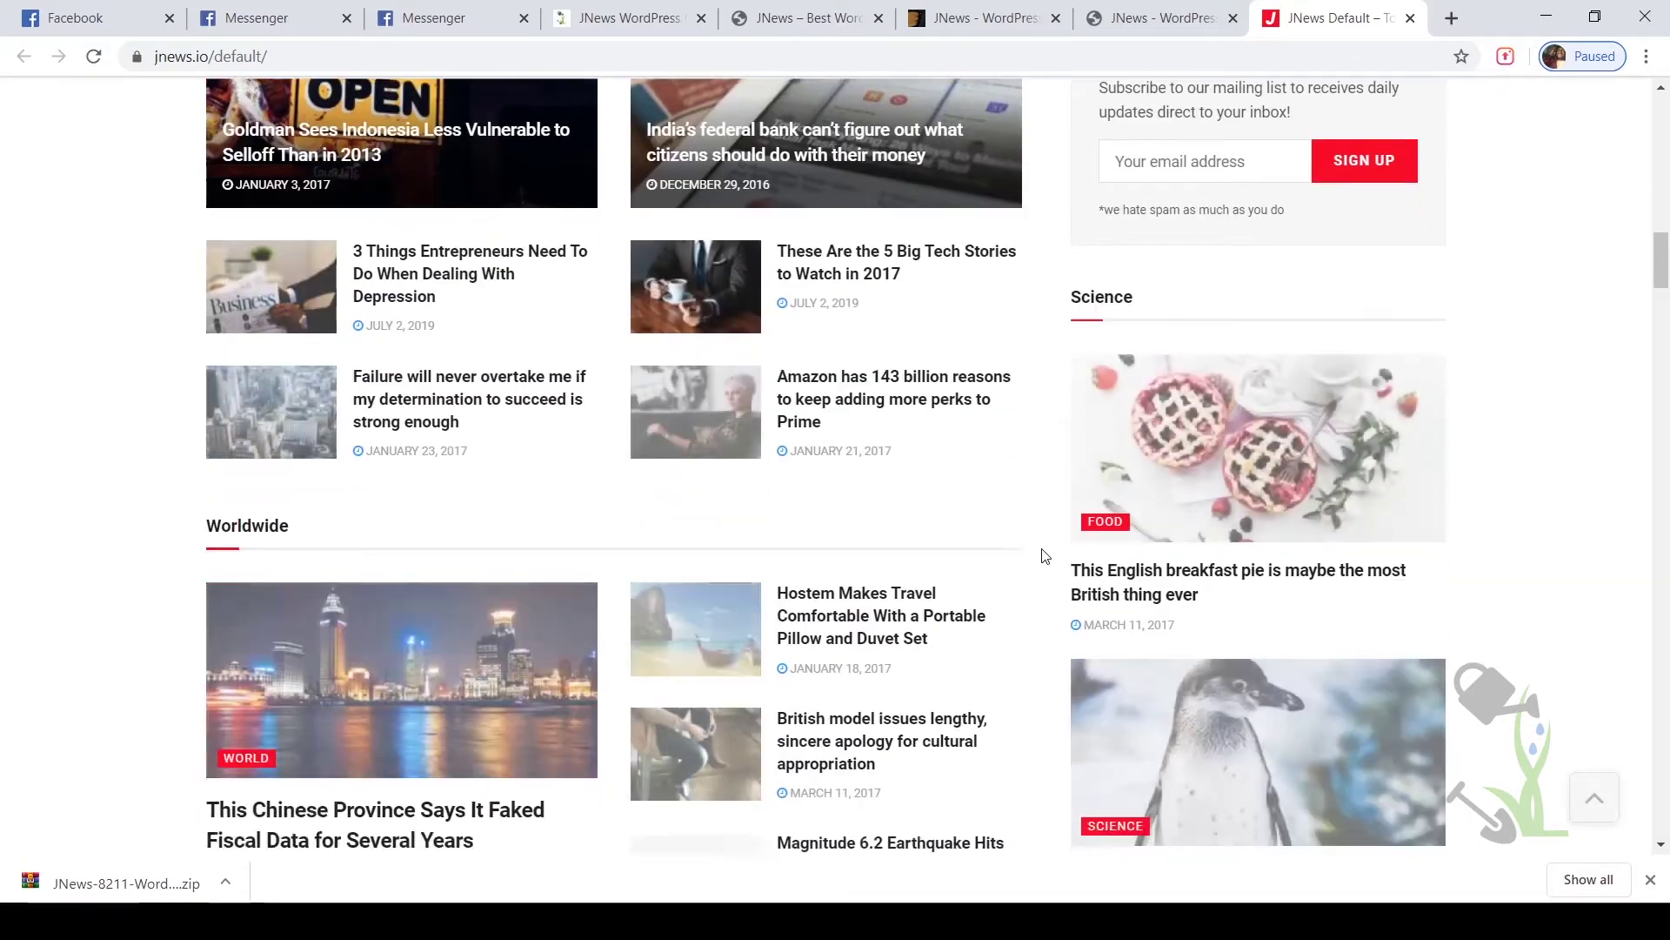
pyautogui.scroll(-5, 1045, 555)
# Back on the ThemeForest JNews page, highlight the 5,595 Sales figure
pyautogui.click(983, 18)
pyautogui.scroll(6, 951, 450)
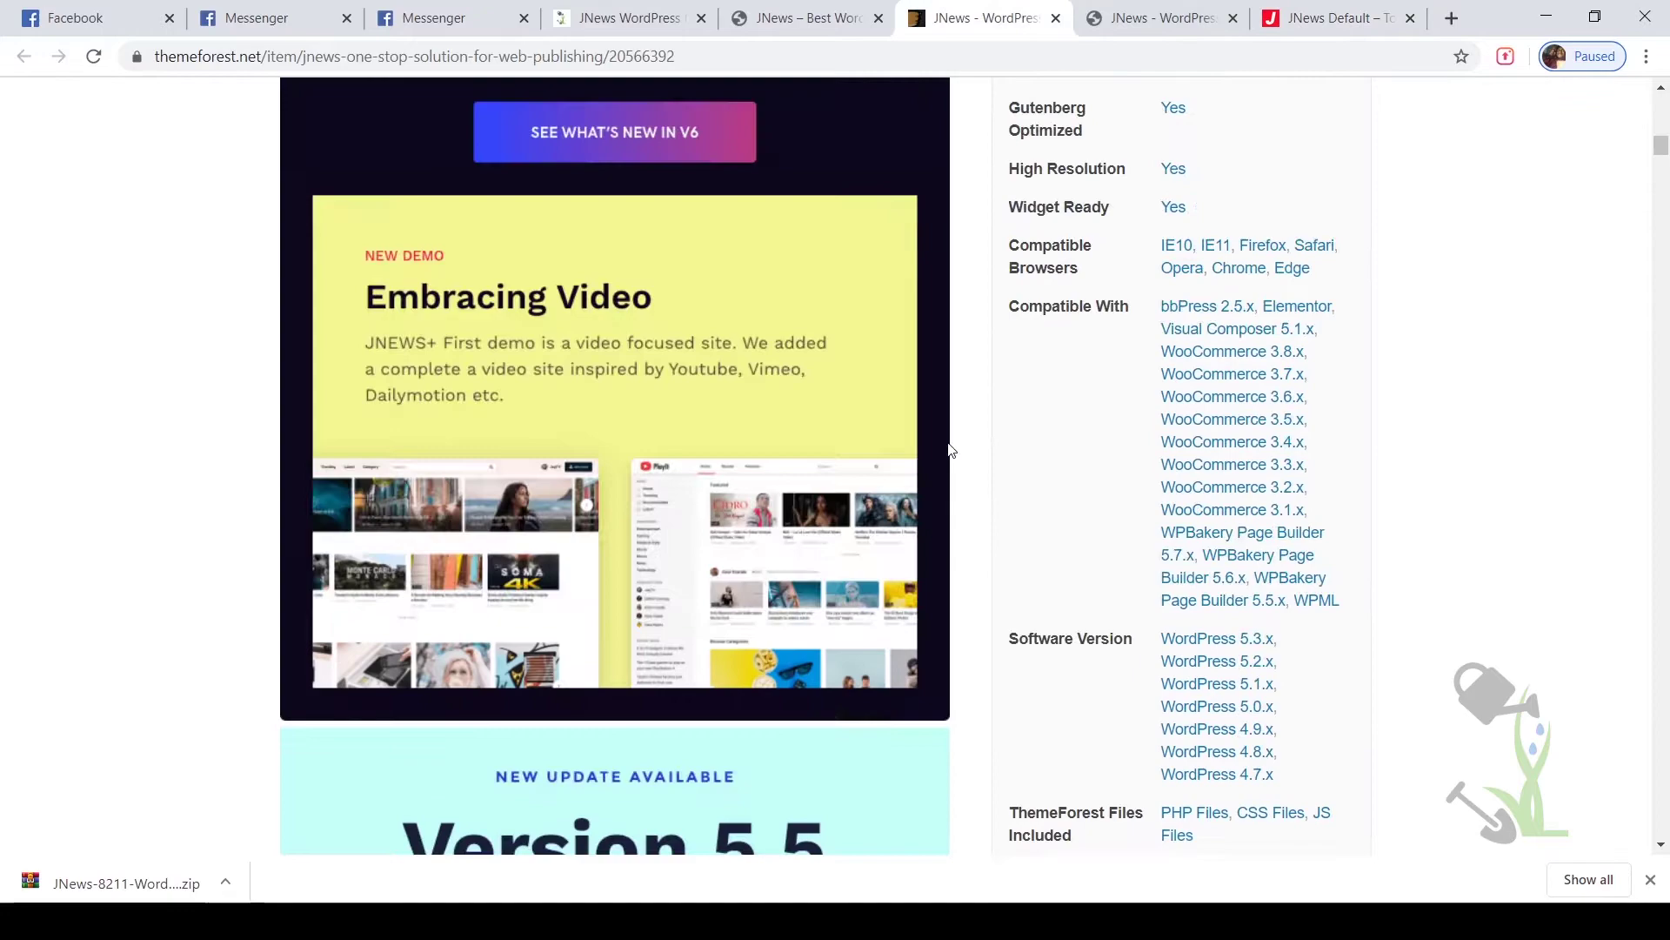
pyautogui.scroll(12, 963, 452)
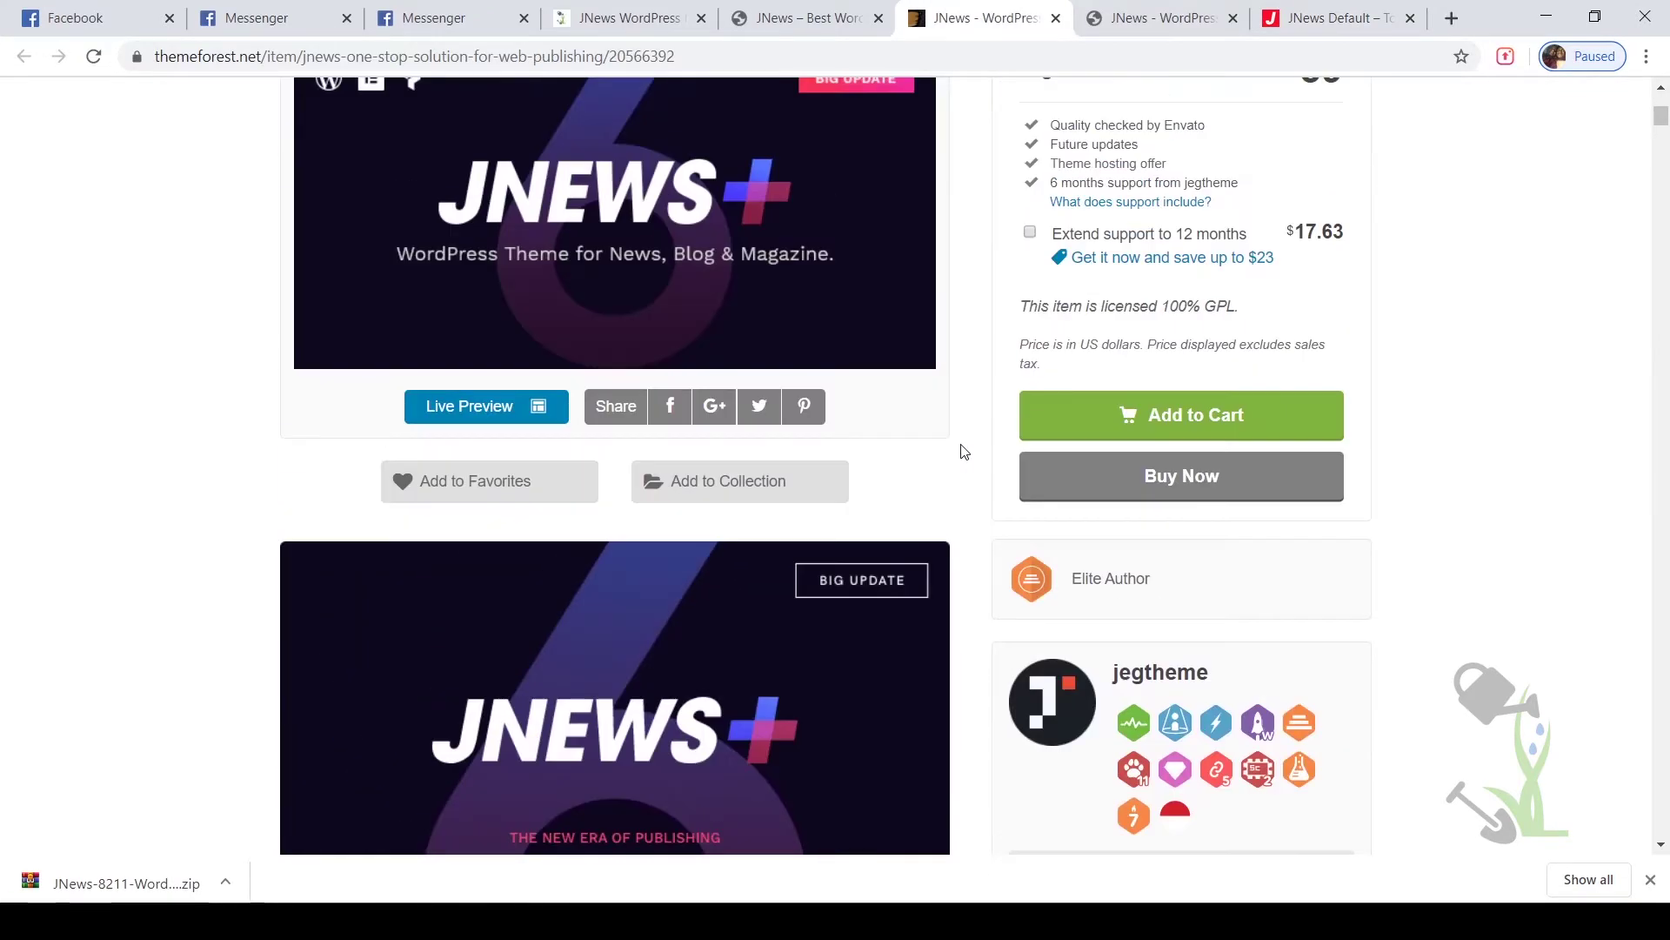
pyautogui.scroll(-5, 963, 452)
pyautogui.scroll(-5, 963, 452)
pyautogui.scroll(5, 965, 453)
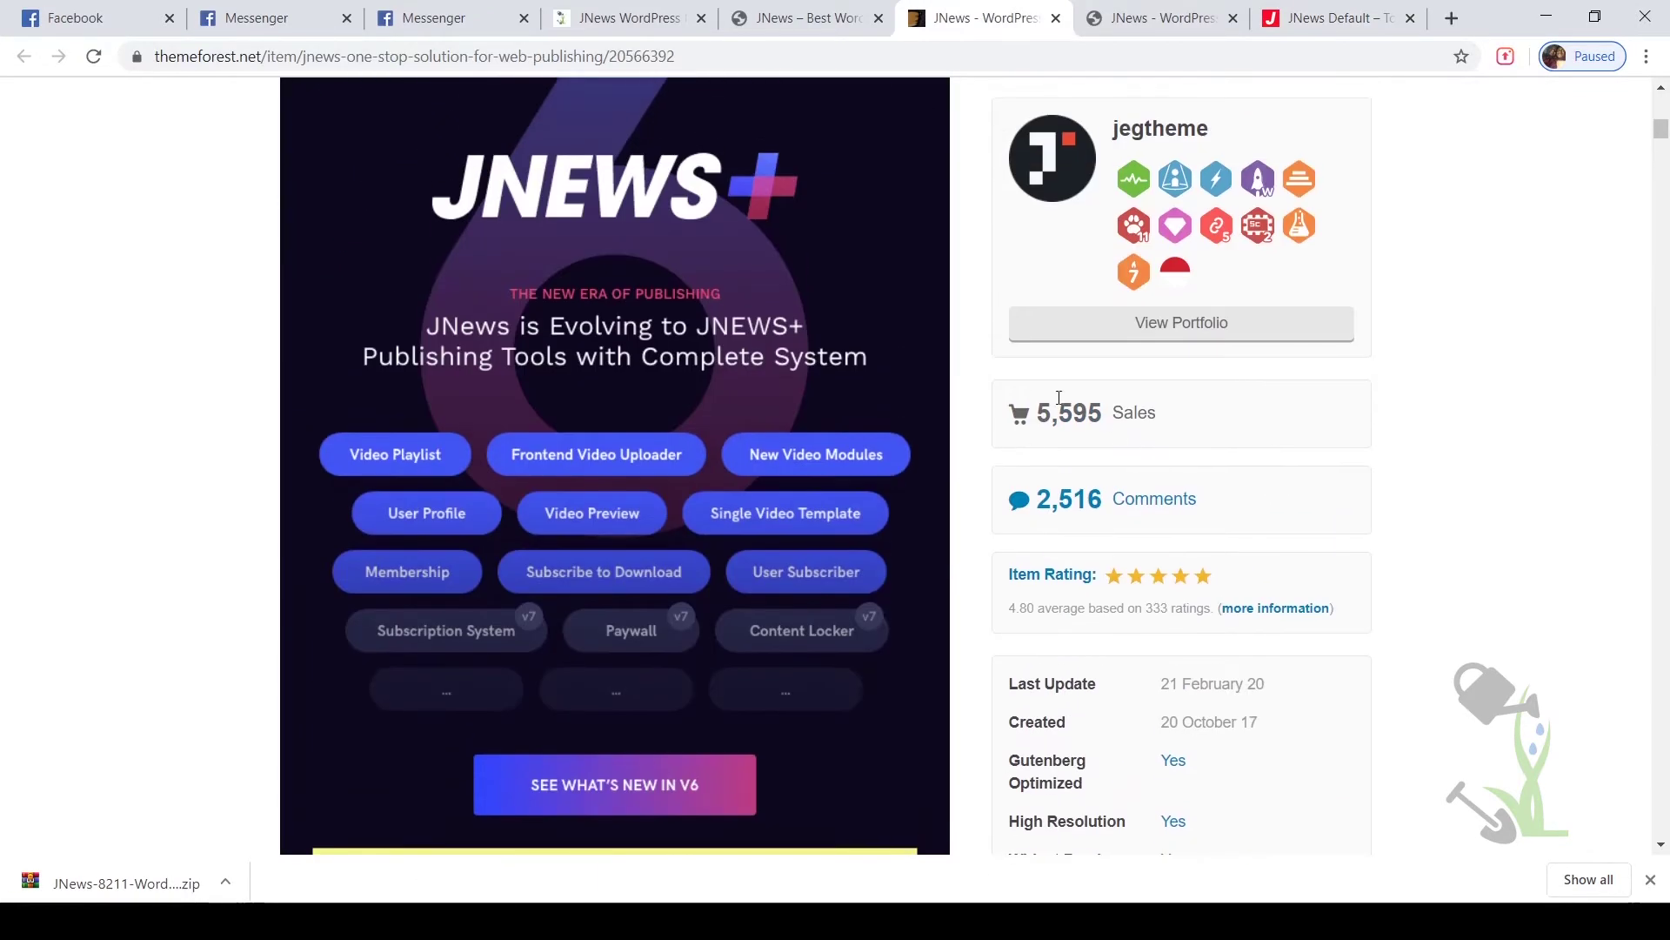
pyautogui.moveTo(1031, 409); pyautogui.dragTo(1169, 422)
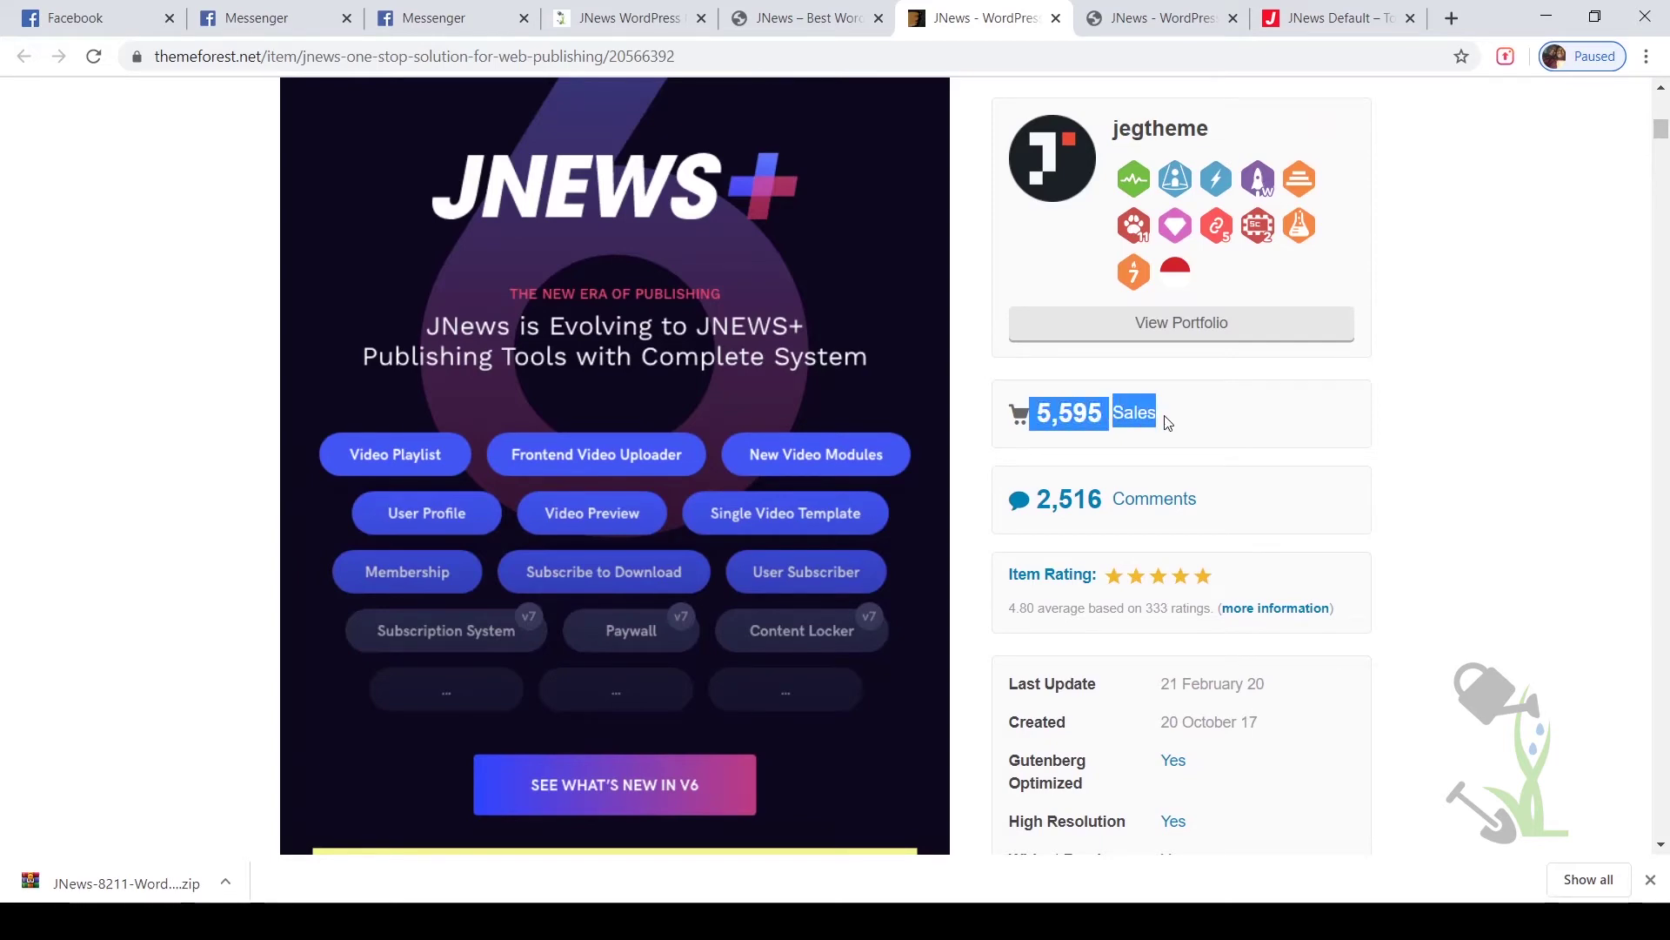
# Skim the feature images and compatibility list, then return to the $59 Regular License price
pyautogui.scroll(-4, 1167, 422)
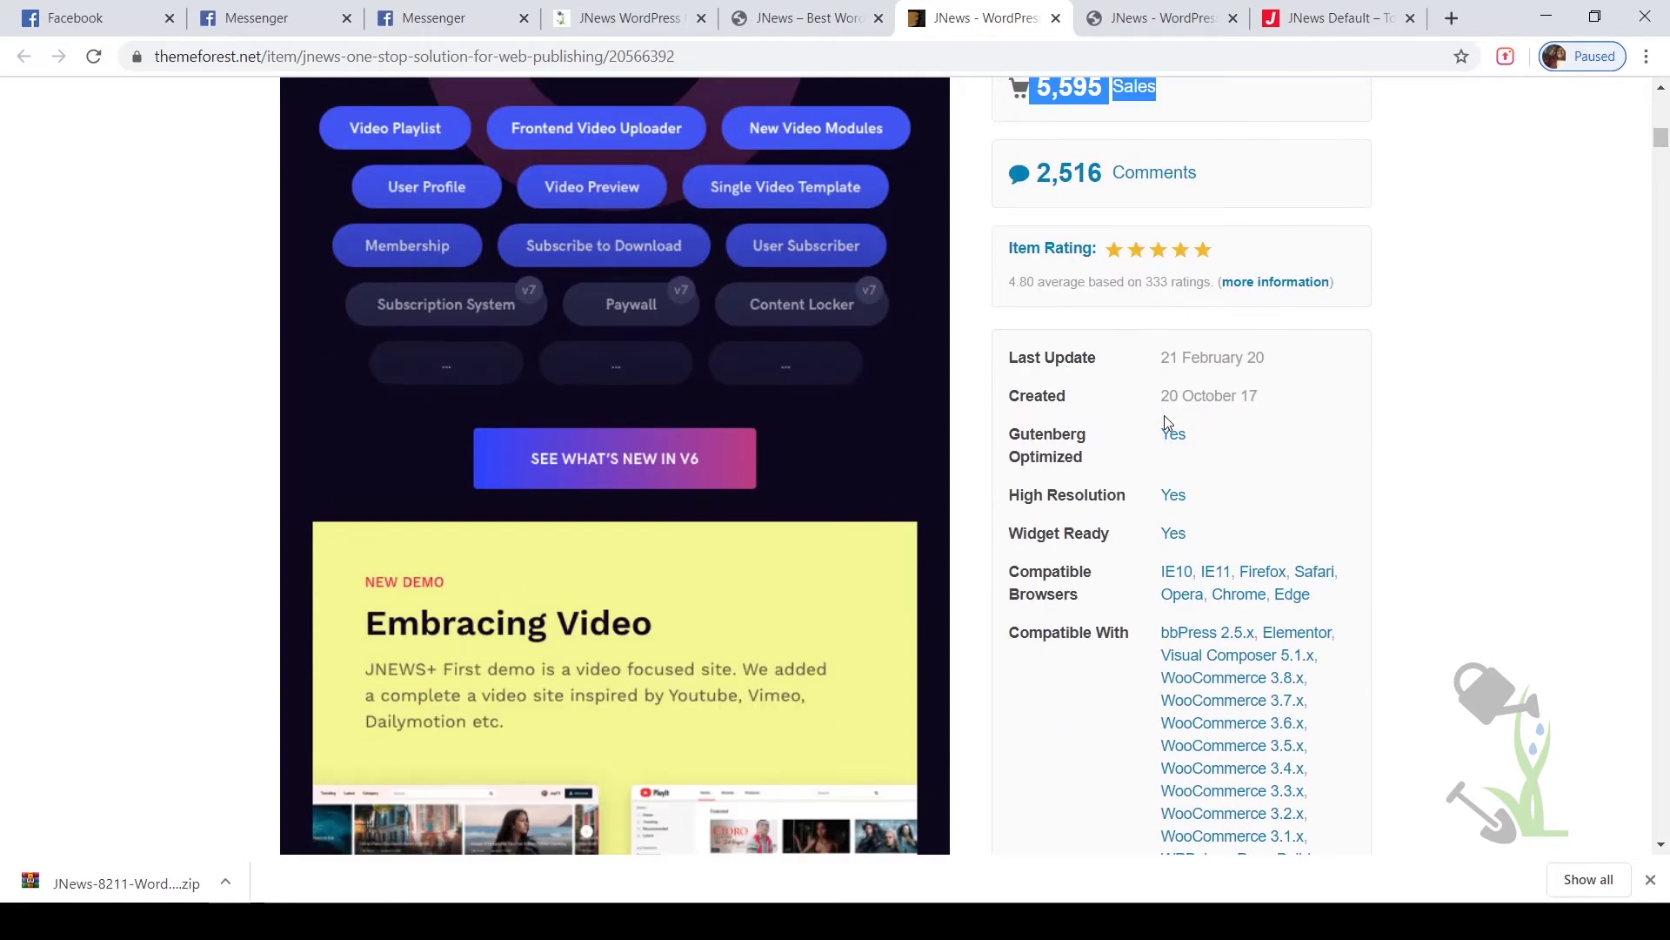
pyautogui.scroll(-7, 1164, 534)
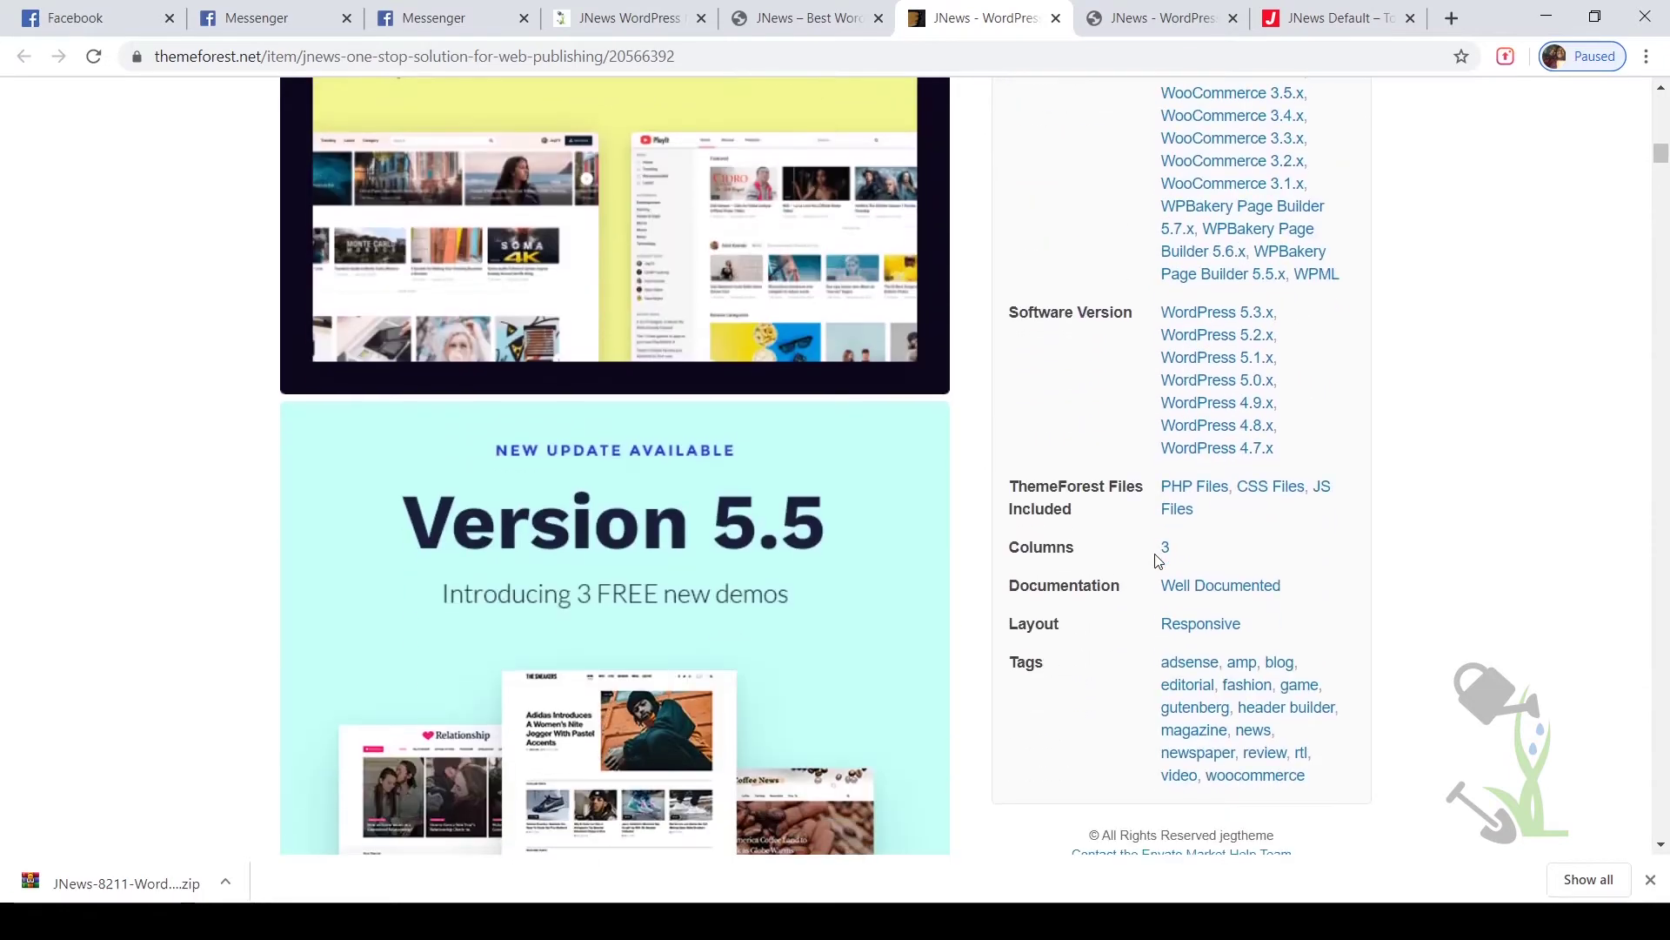
pyautogui.scroll(7, 1159, 562)
pyautogui.moveTo(1355, 629); pyautogui.dragTo(1119, 619)
pyautogui.click(1036, 628)
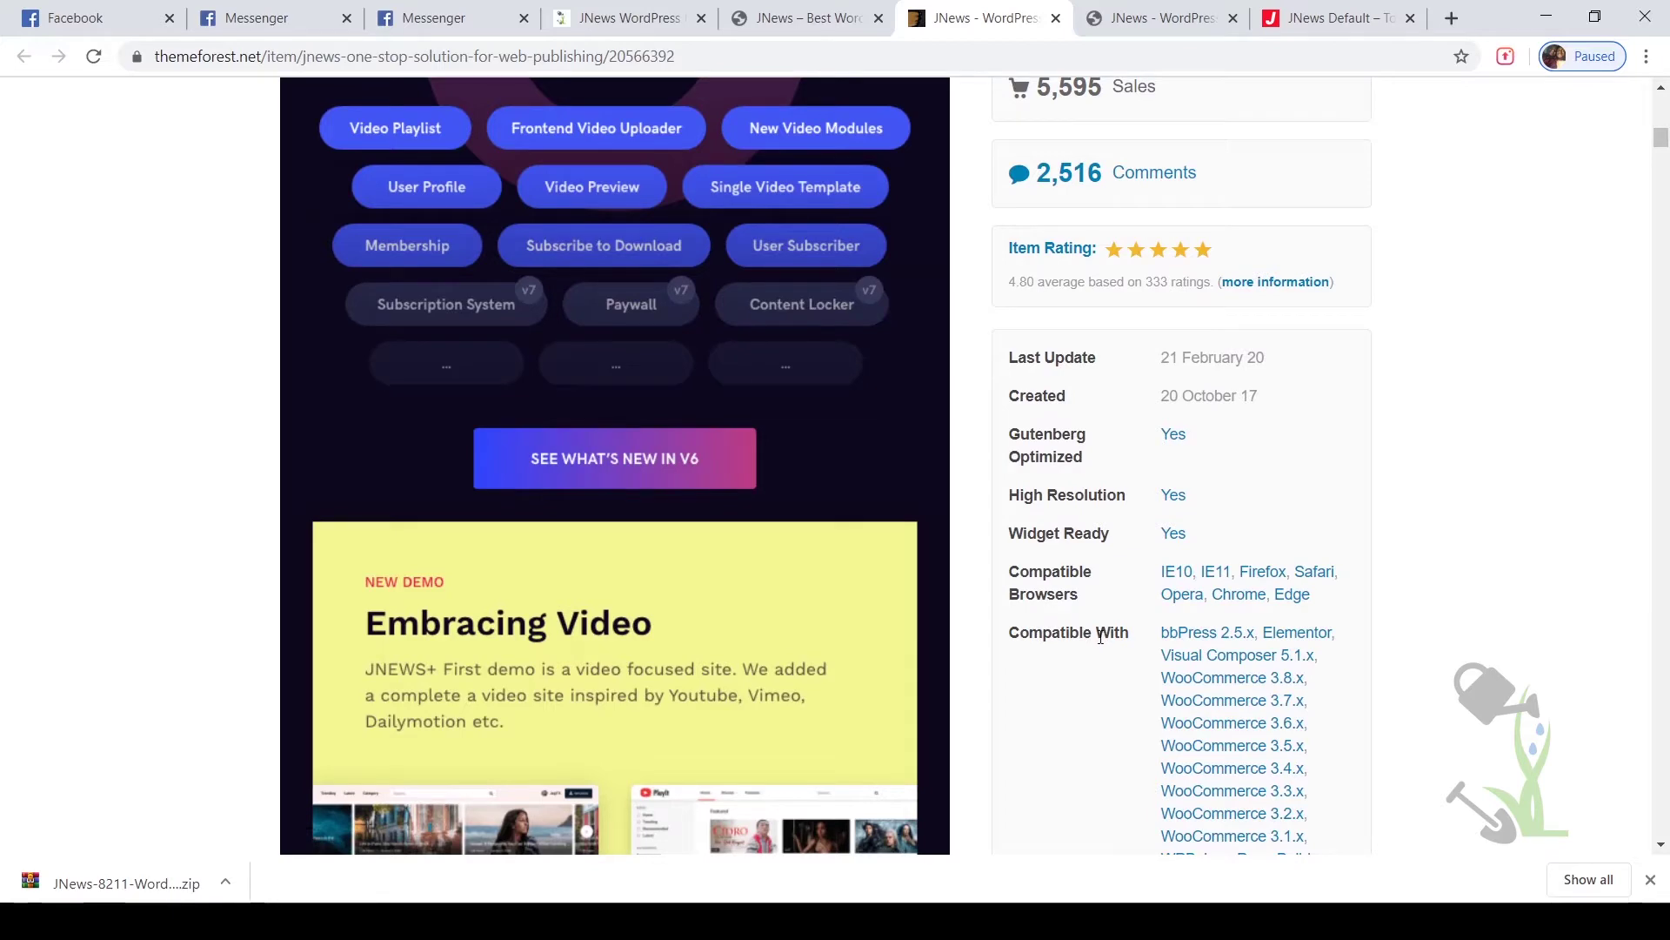
pyautogui.scroll(-15, 1101, 637)
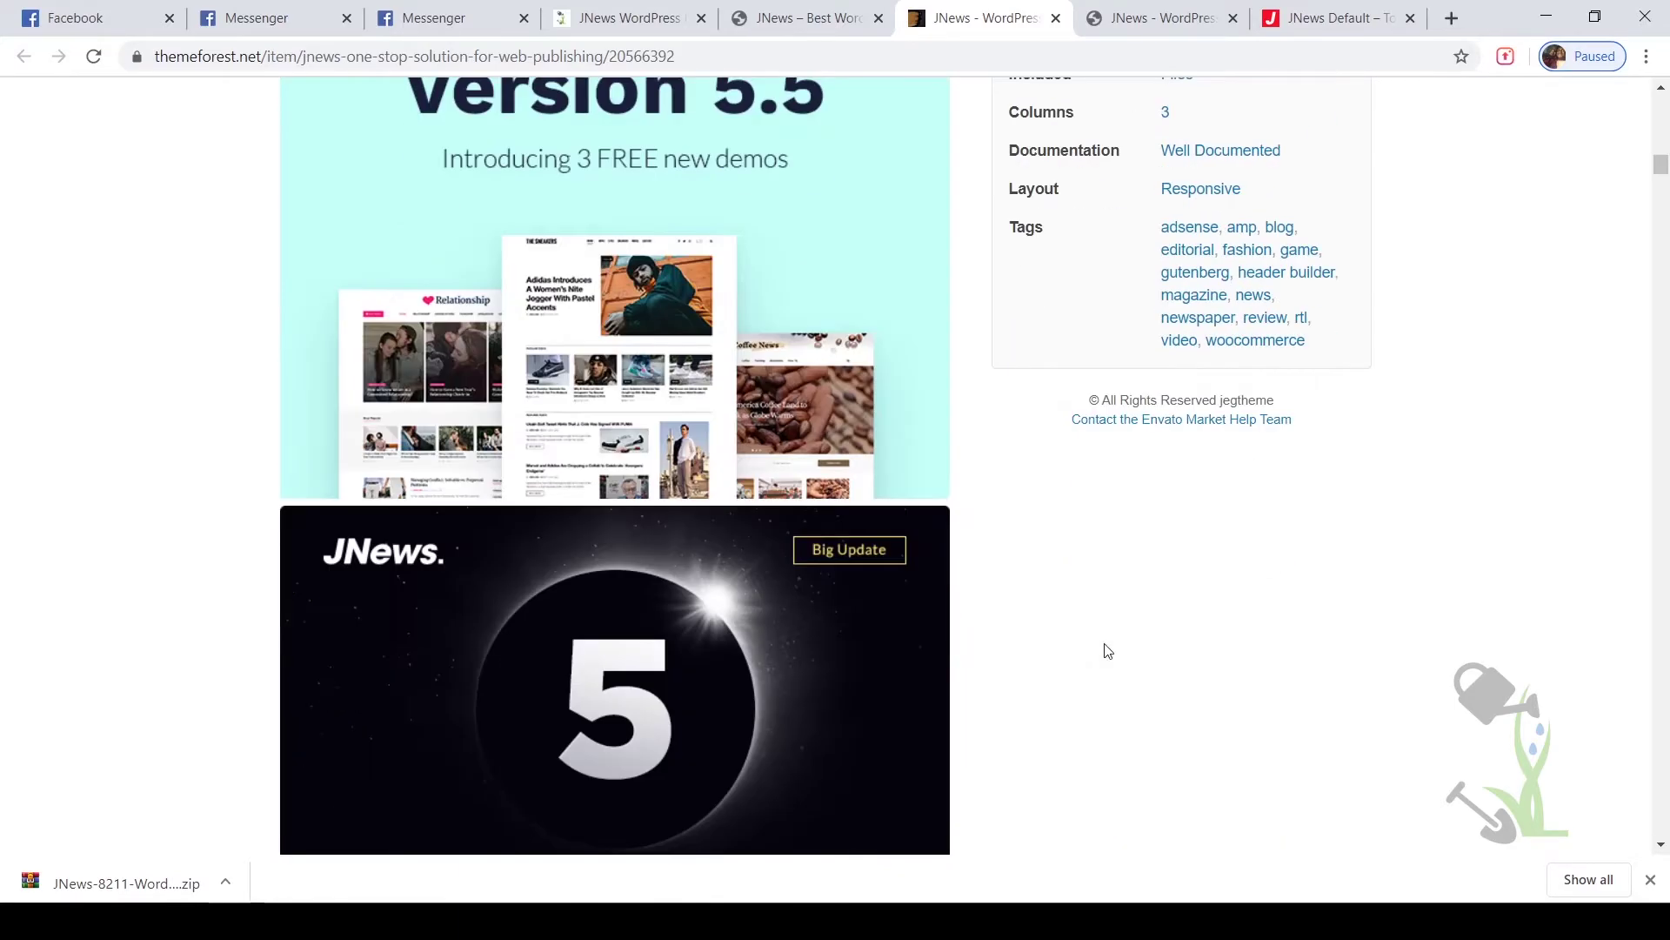
pyautogui.scroll(20, 1029, 351)
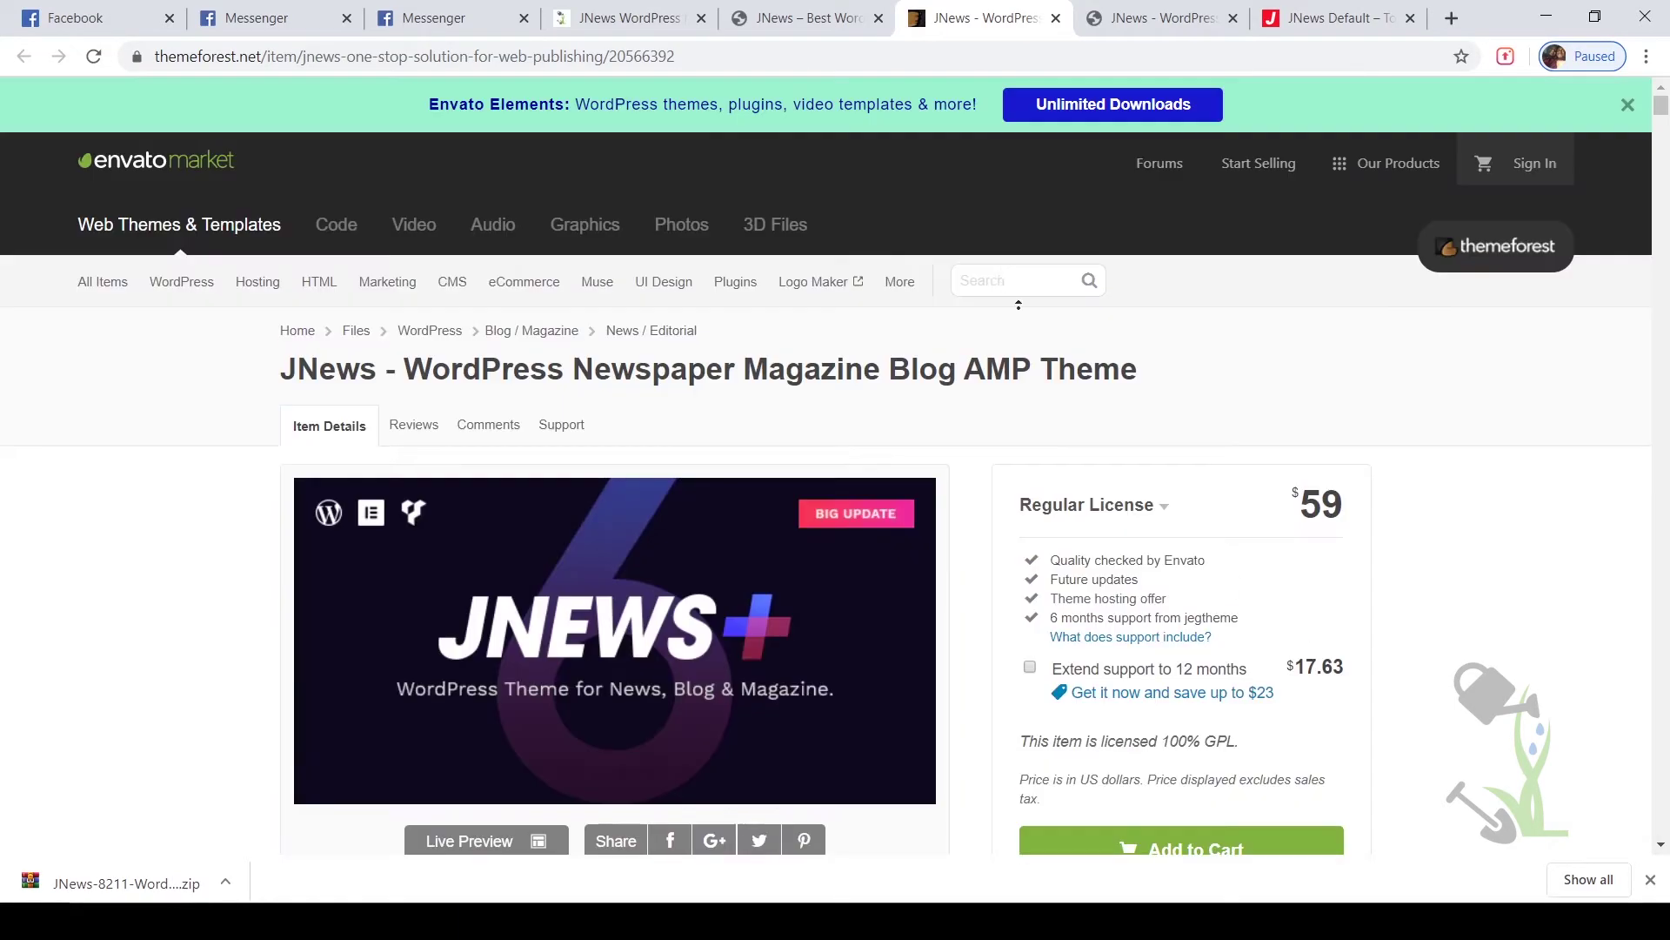
# Start the JNews DOWNLOAD ALL on srmehranclub, then cancel it and close the downloads bar
pyautogui.hotkey('ctrl', 'shift', 'Tab')
pyautogui.hotkey('ctrl', 'shift', 'Tab')
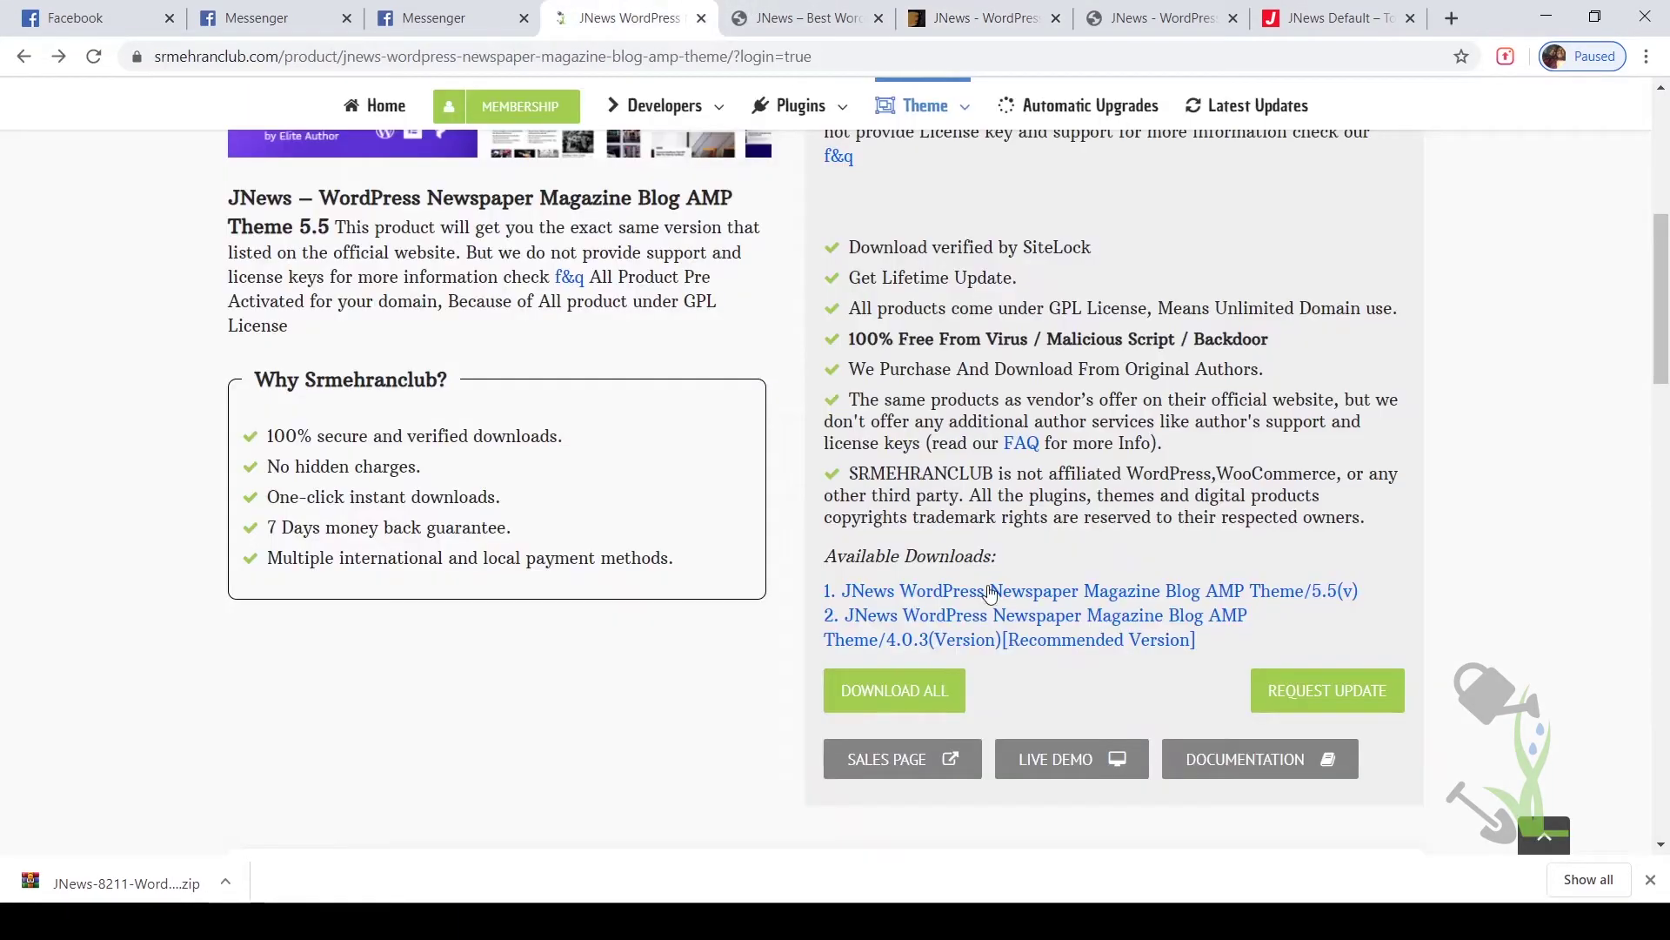
pyautogui.scroll(-5, 1063, 574)
pyautogui.scroll(5, 1087, 592)
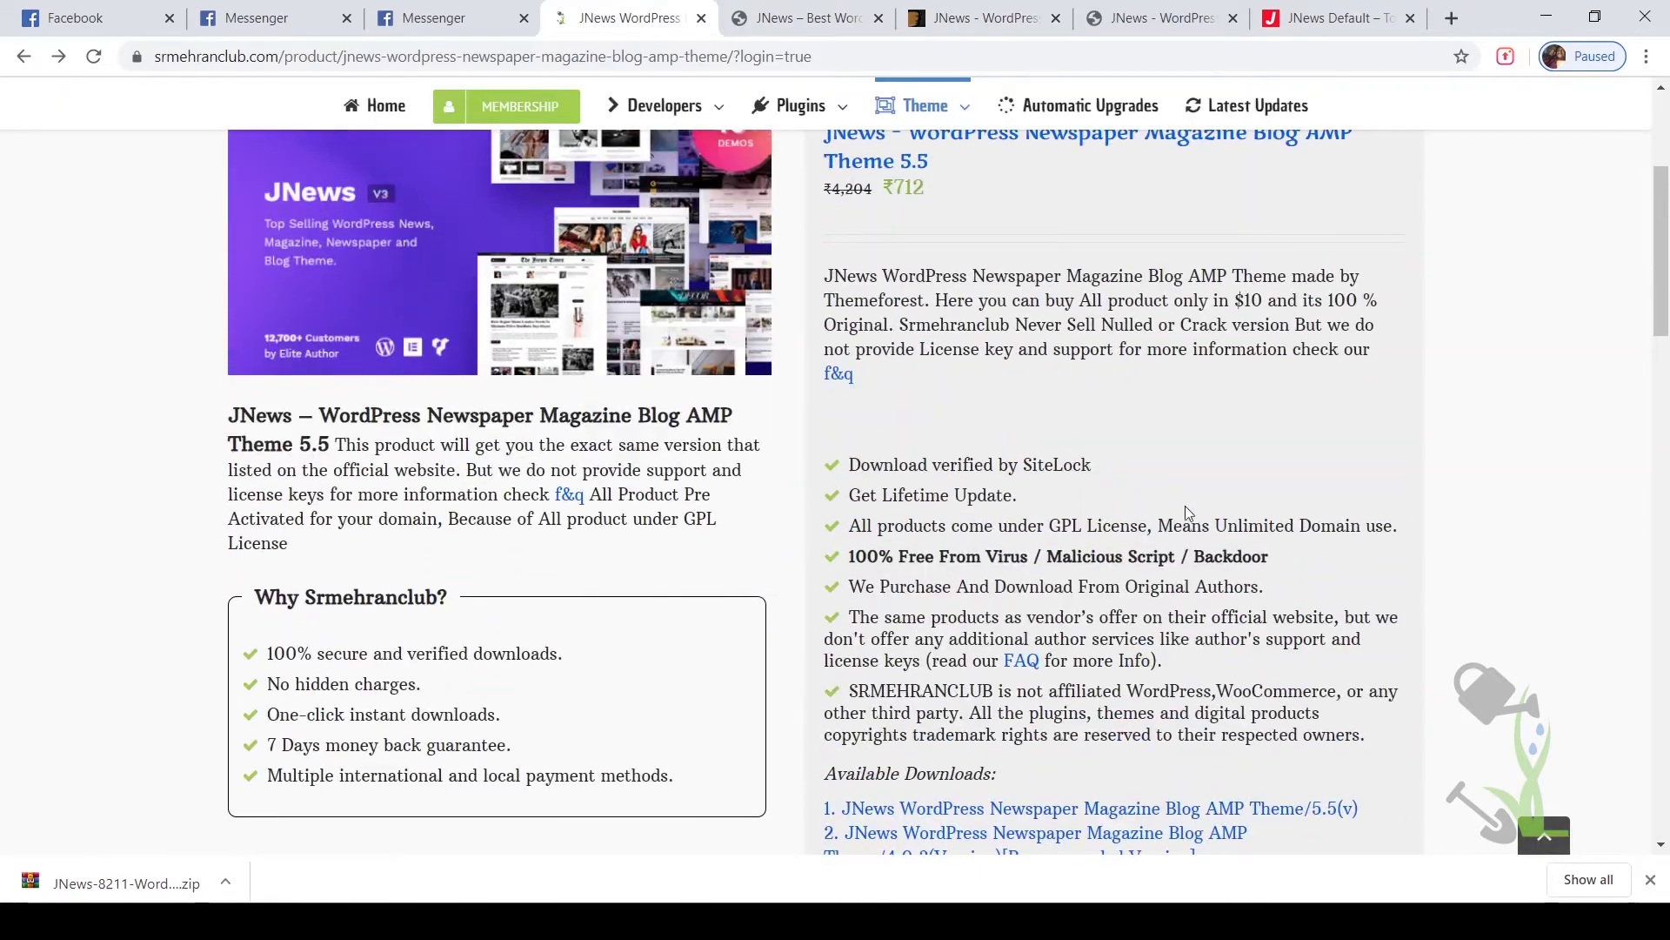
pyautogui.scroll(-2, 1164, 495)
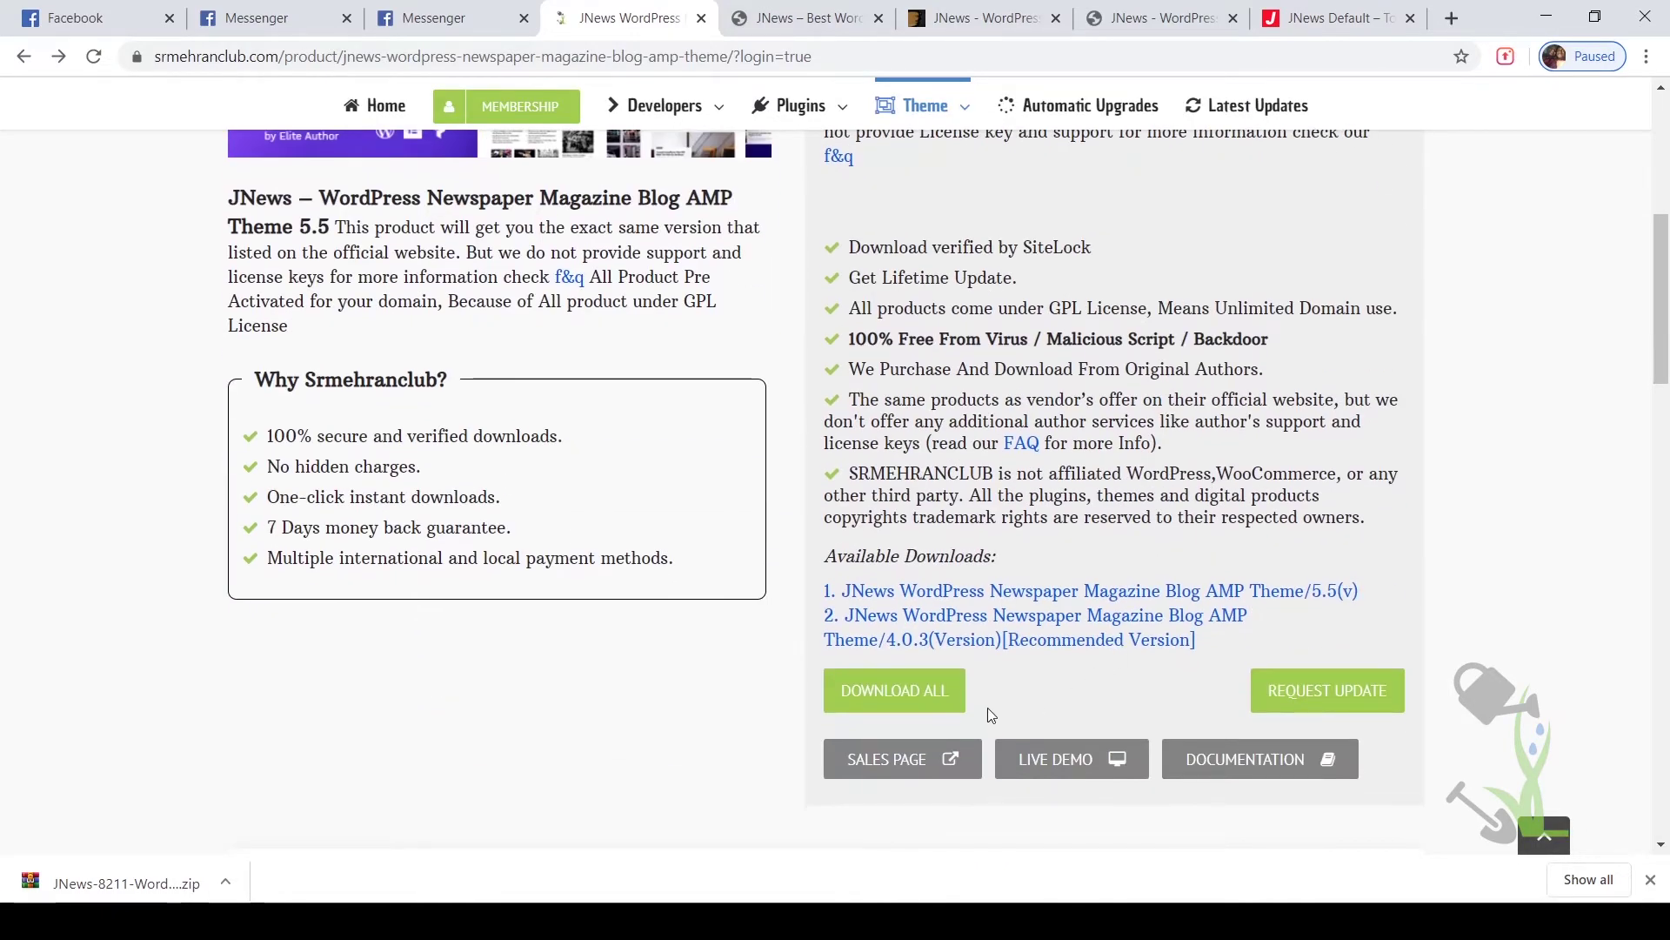
pyautogui.click(904, 710)
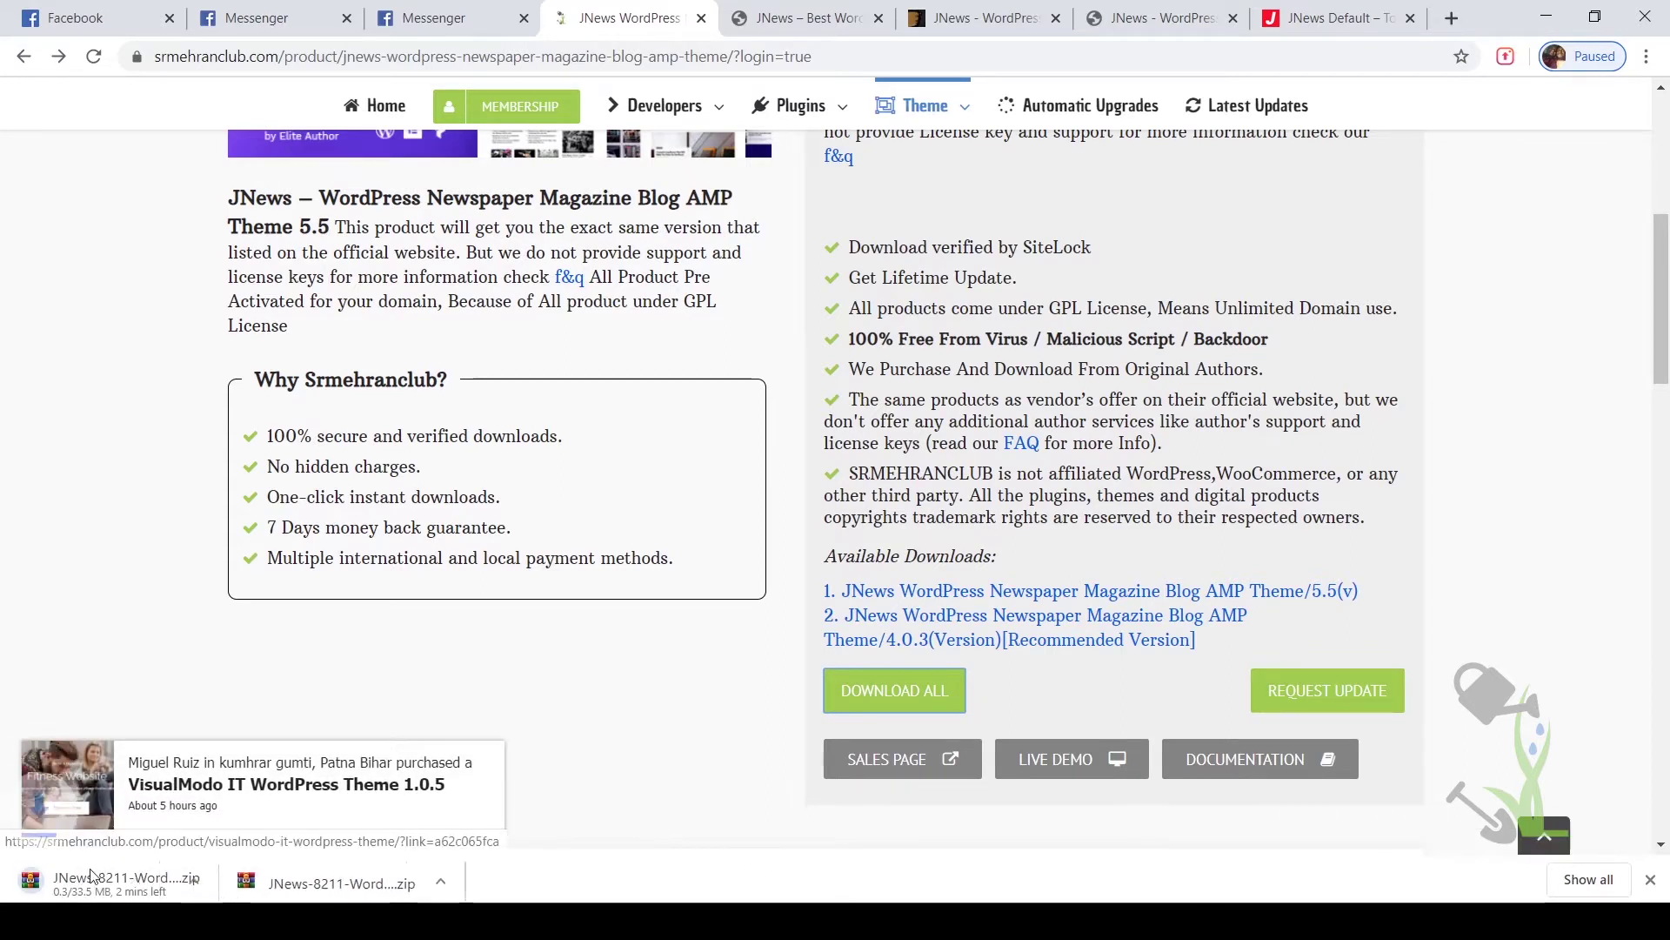
pyautogui.rightClick(139, 888)
pyautogui.click(189, 863)
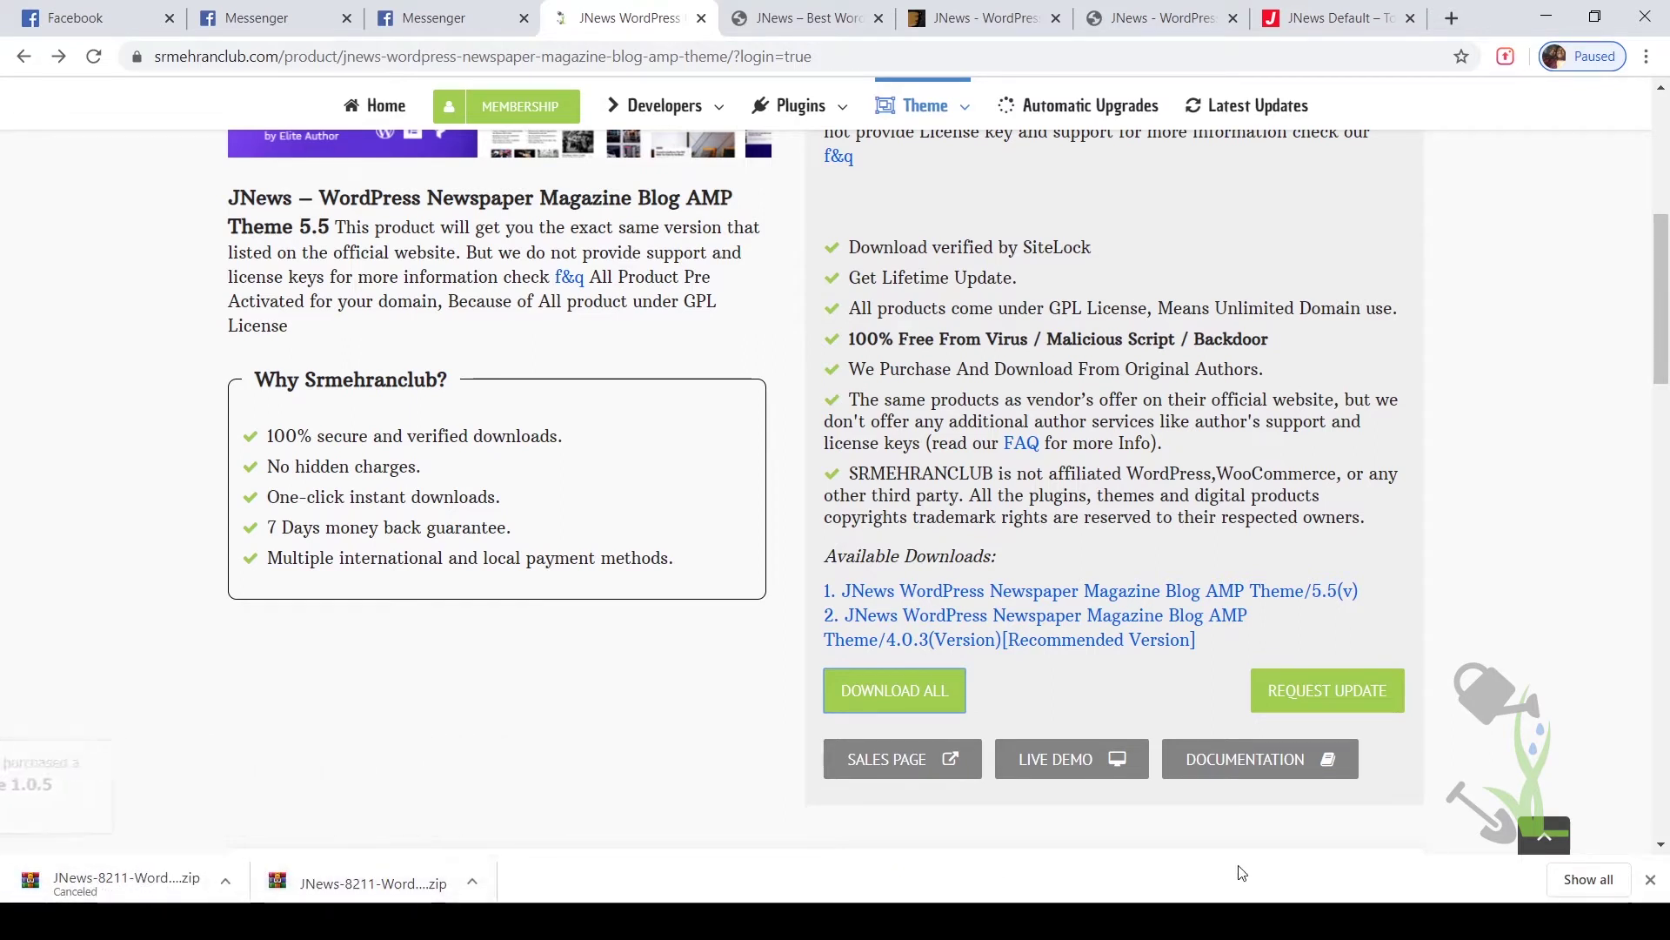
pyautogui.click(1652, 881)
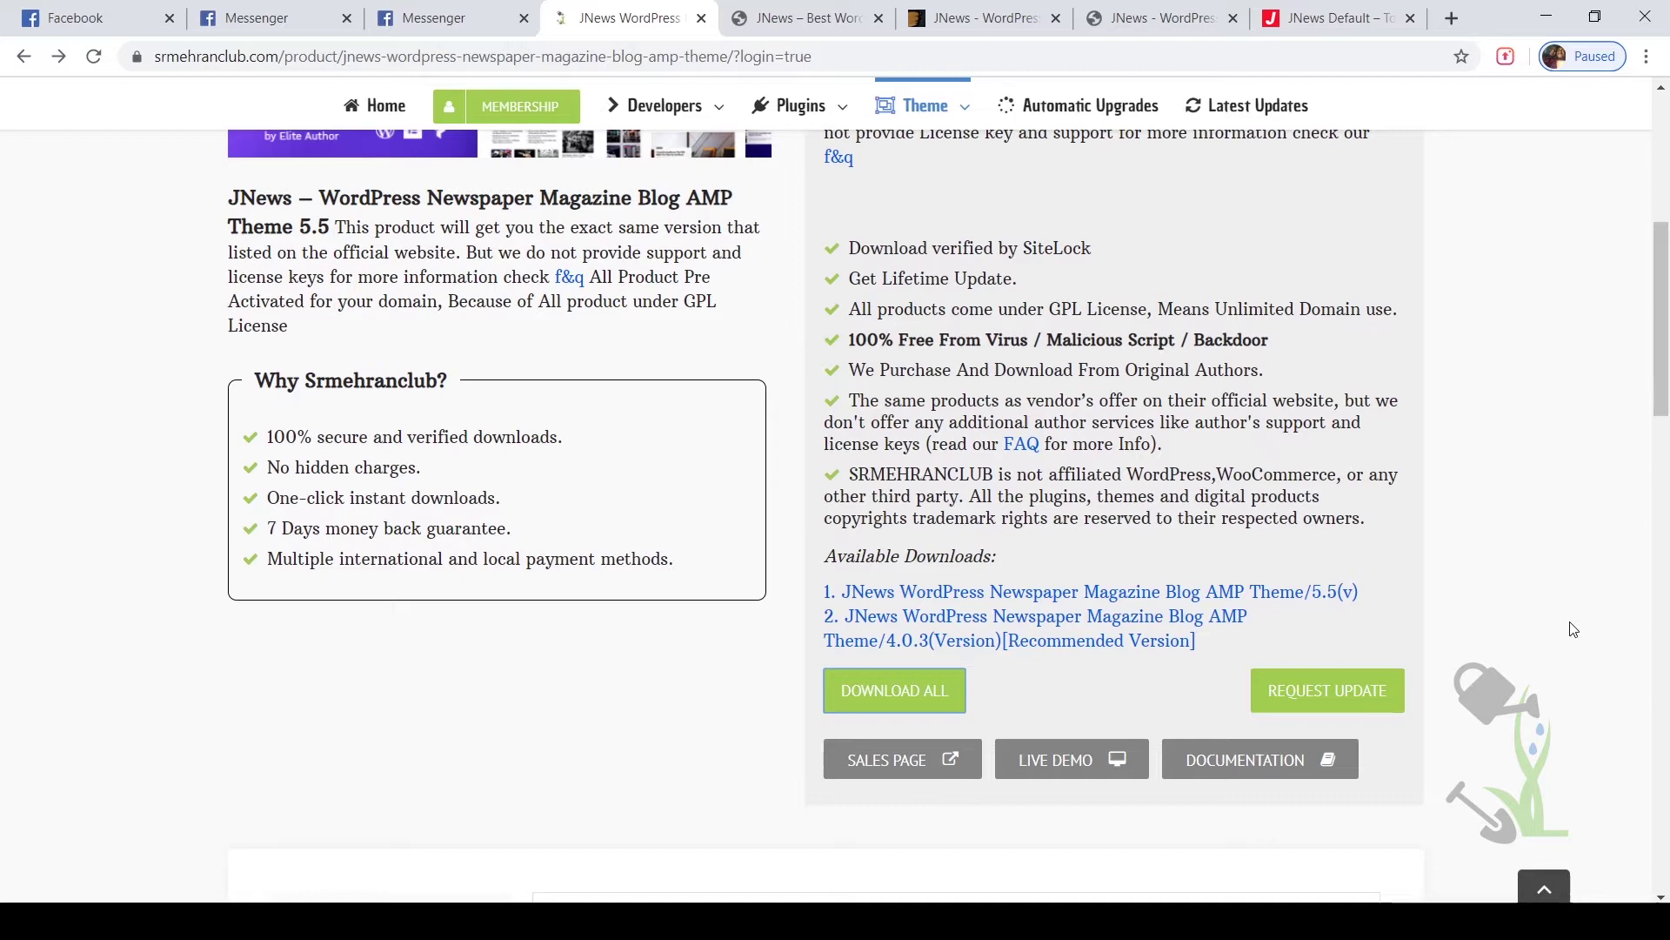
pyautogui.scroll(6, 1573, 630)
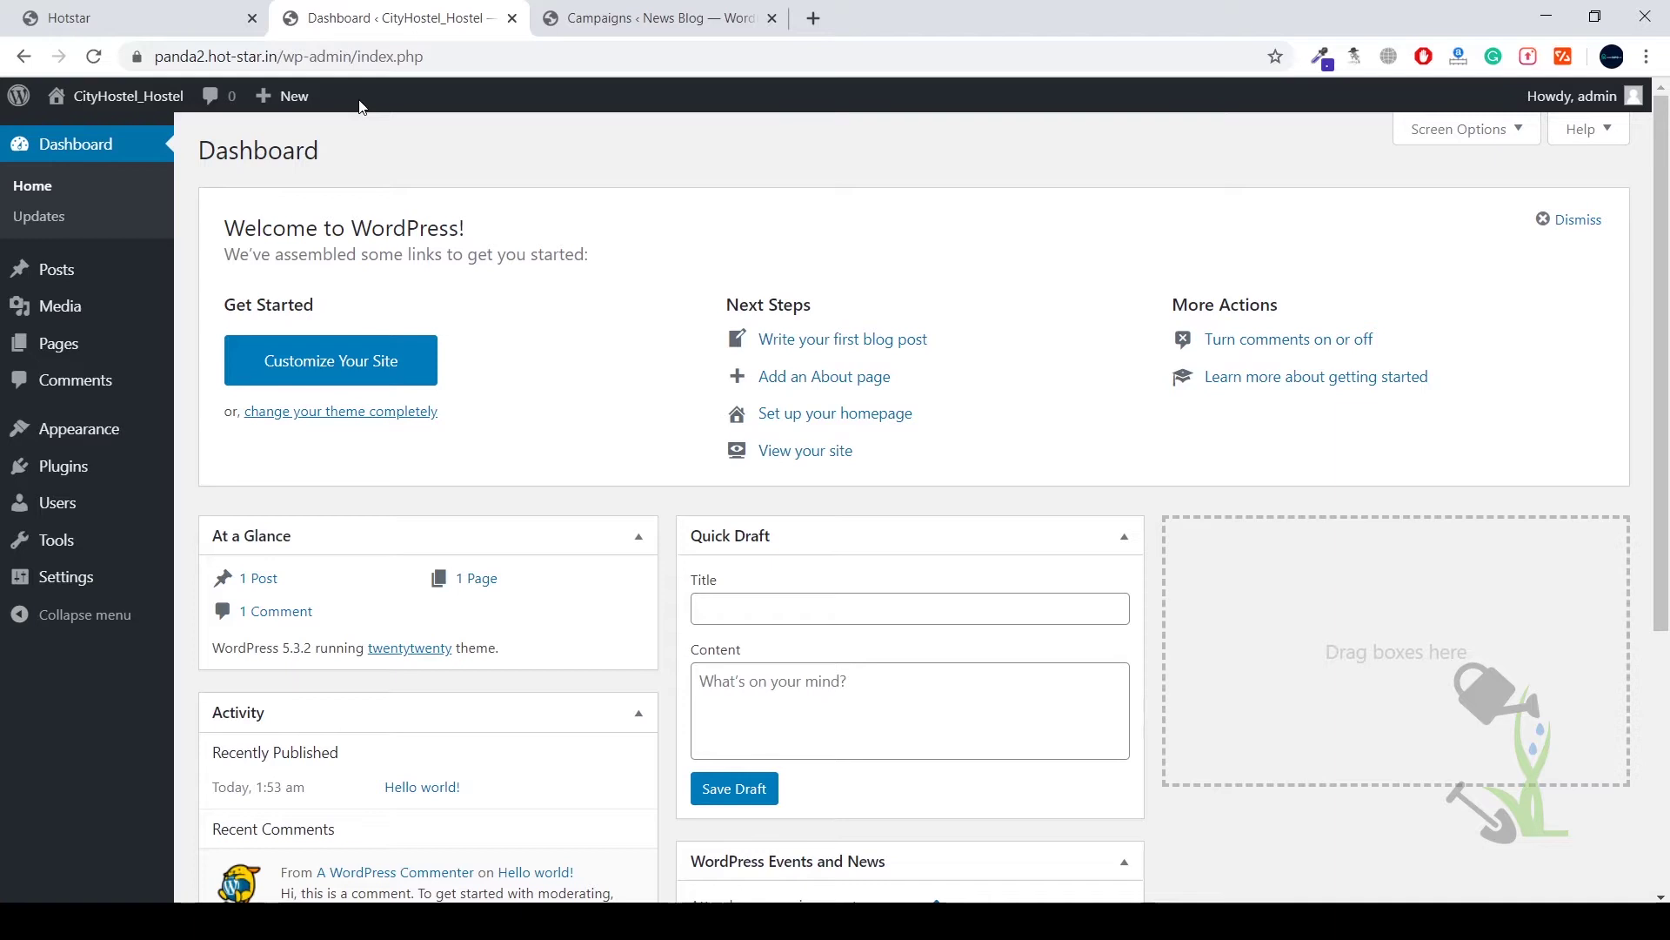
# View the CityHostel_Hostel Dashboard showing 1 post, 1 page and 1 comment
pyautogui.moveTo(107, 602)
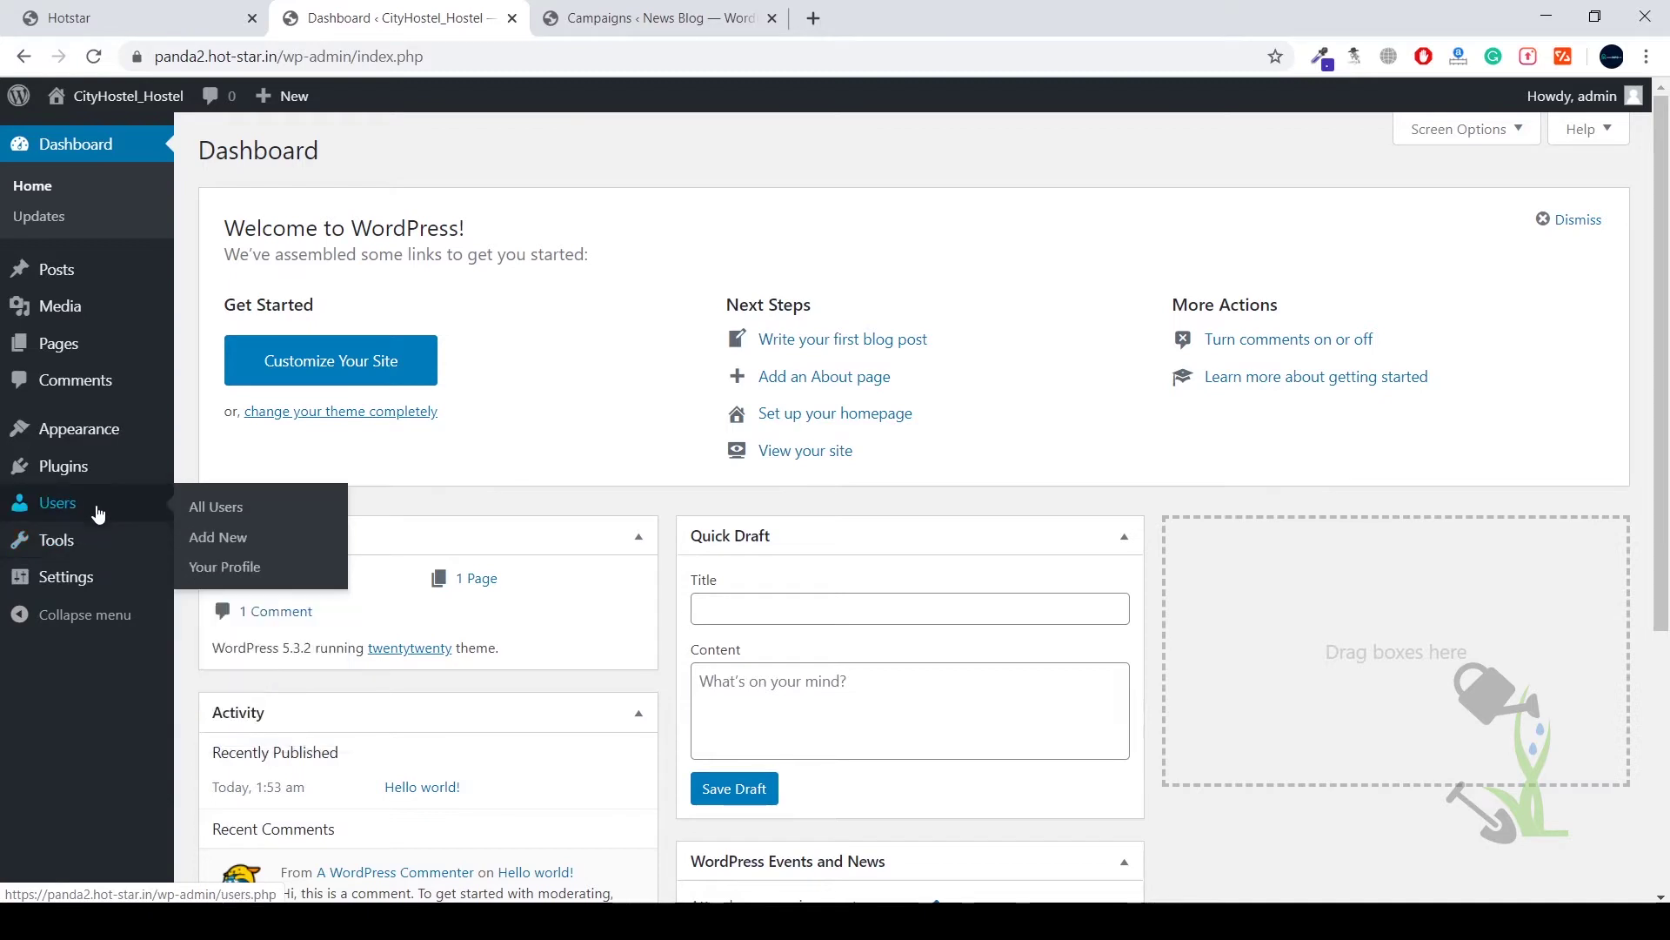
pyautogui.moveTo(99, 492)
pyautogui.moveTo(123, 468)
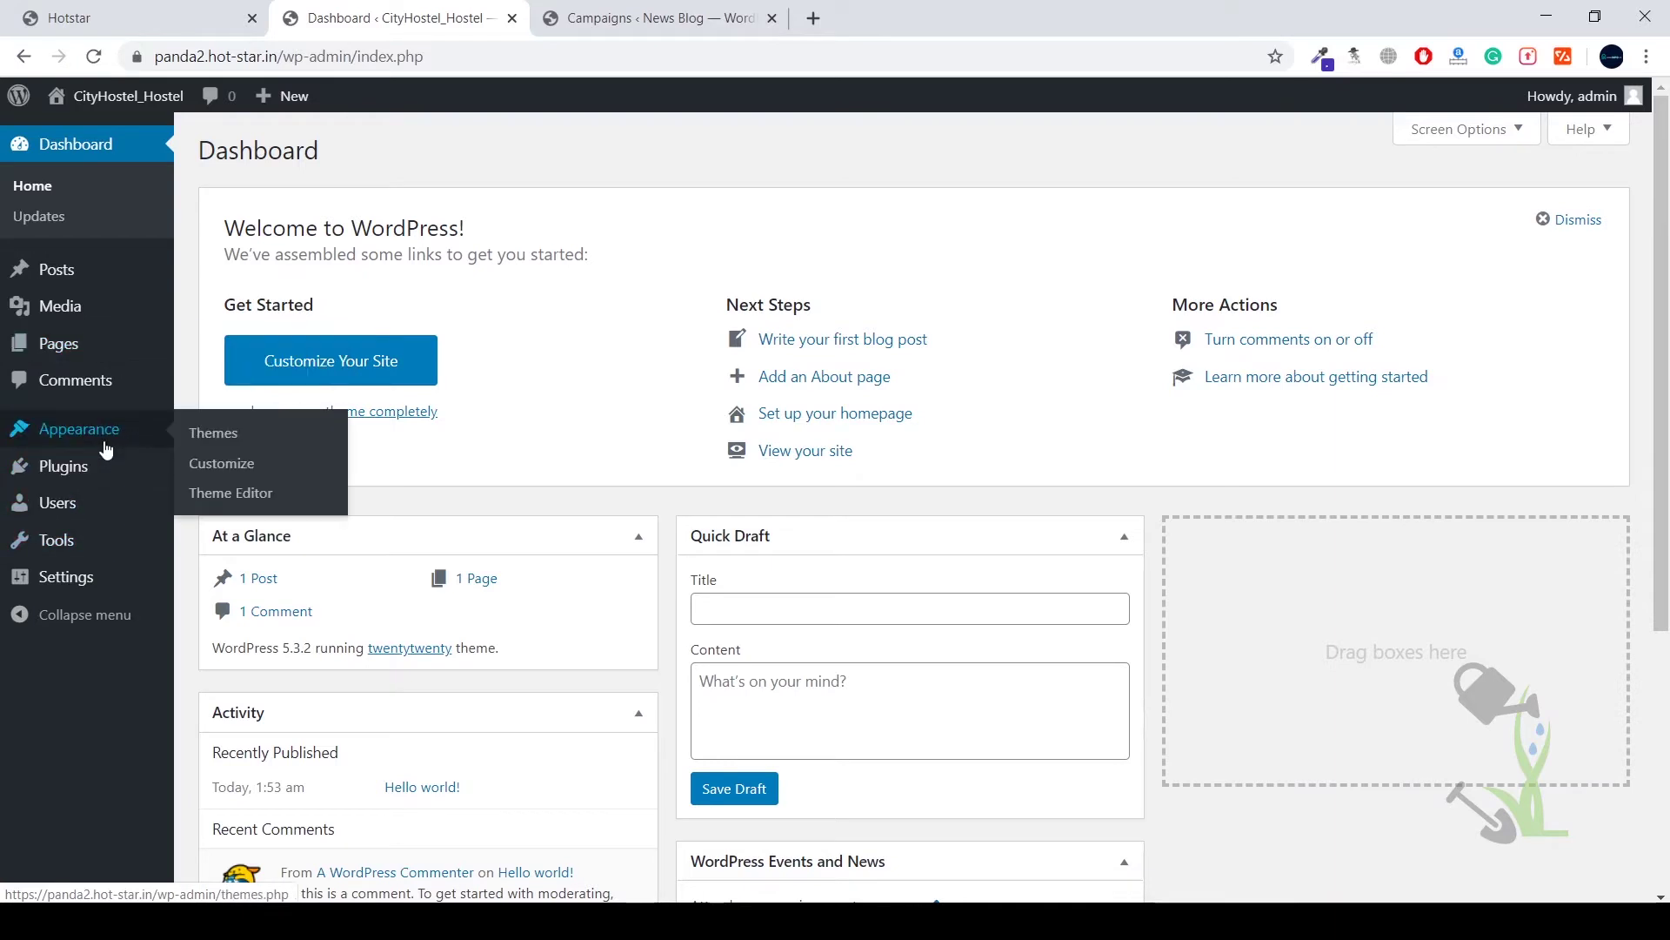
# Open Appearance > Themes, listing twentytwenty and JNews
pyautogui.click(227, 441)
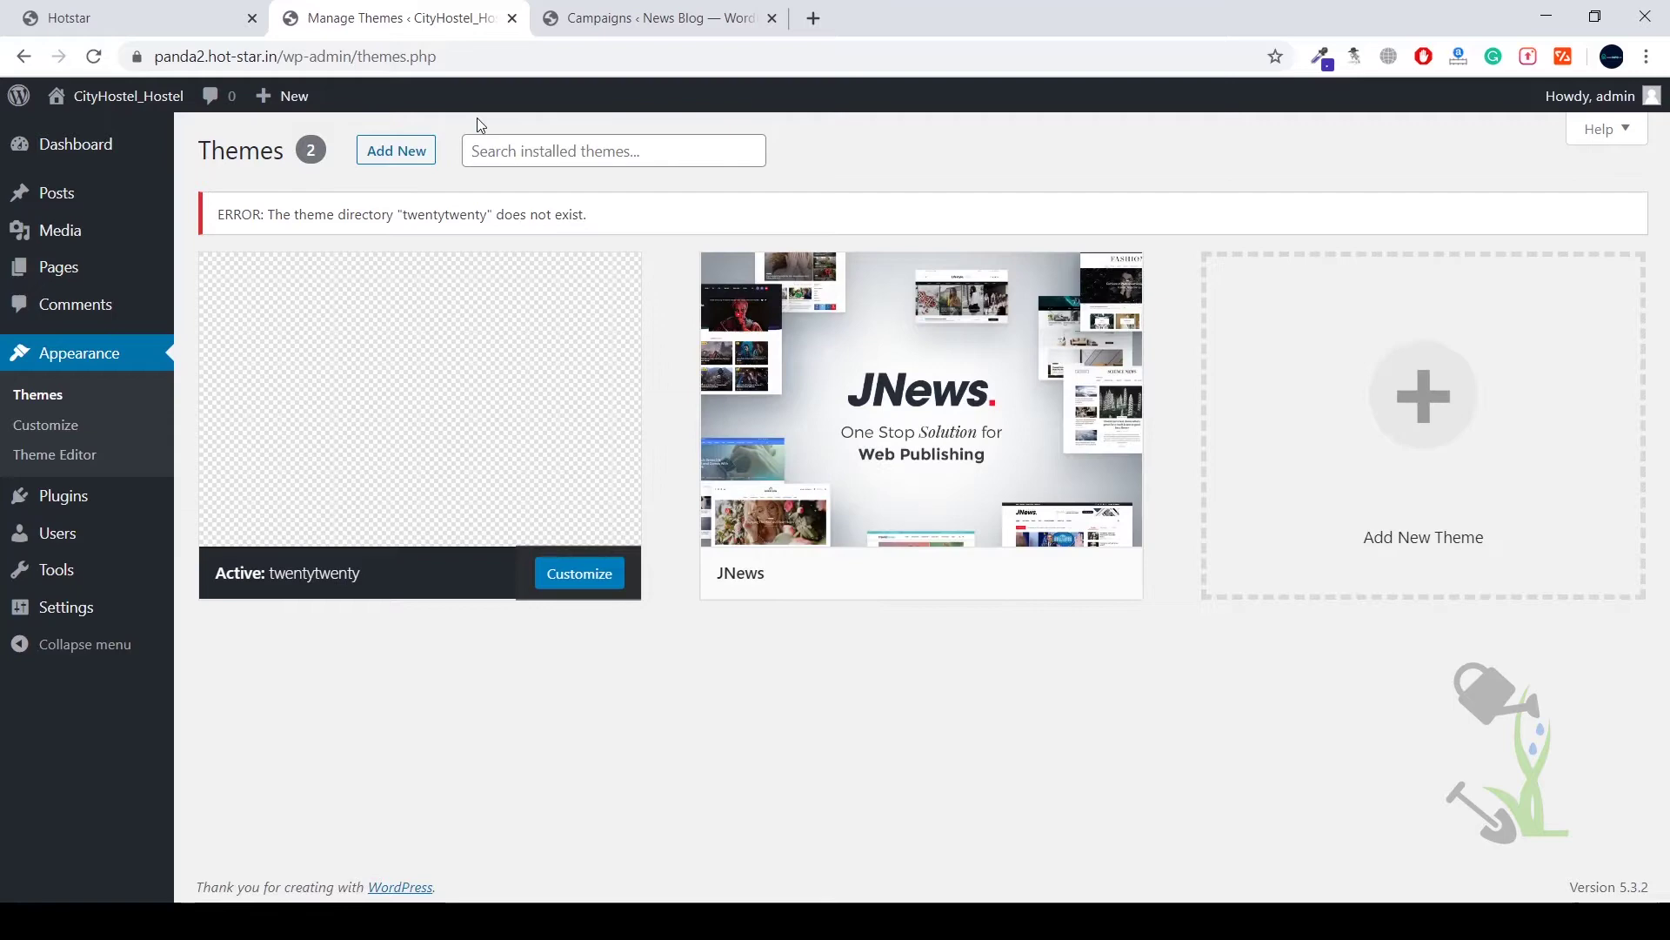
# Go to Add Themes and browse the featured themes like Twenty Twenty, WPCount and Beam
pyautogui.click(418, 162)
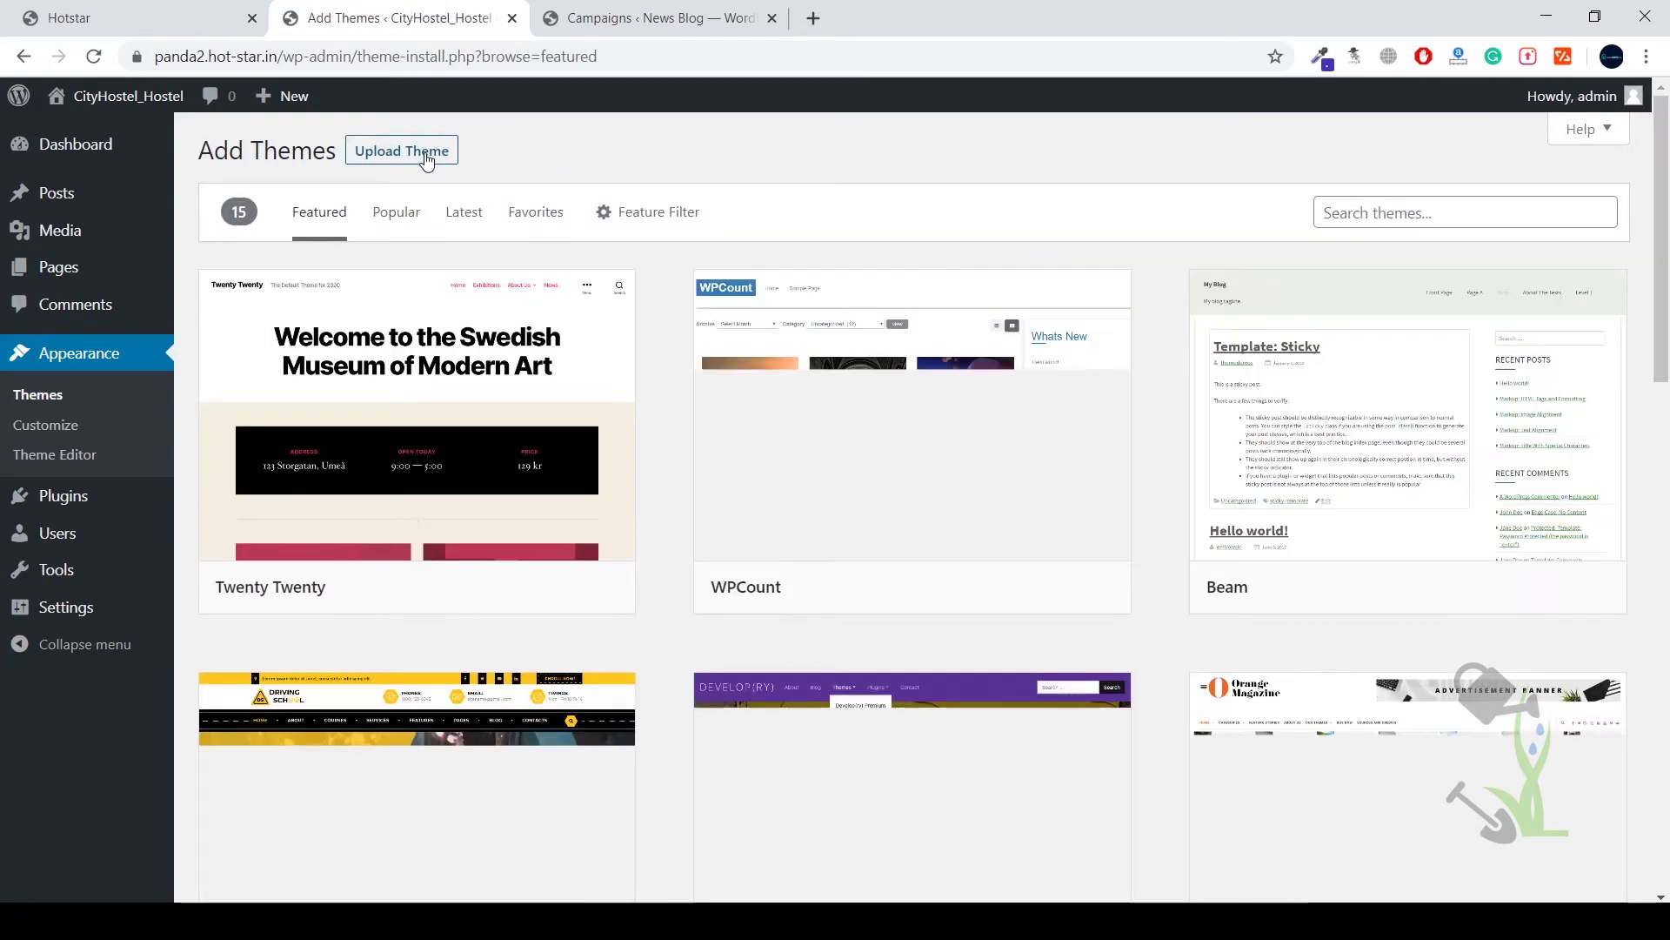
pyautogui.scroll(-5, 596, 221)
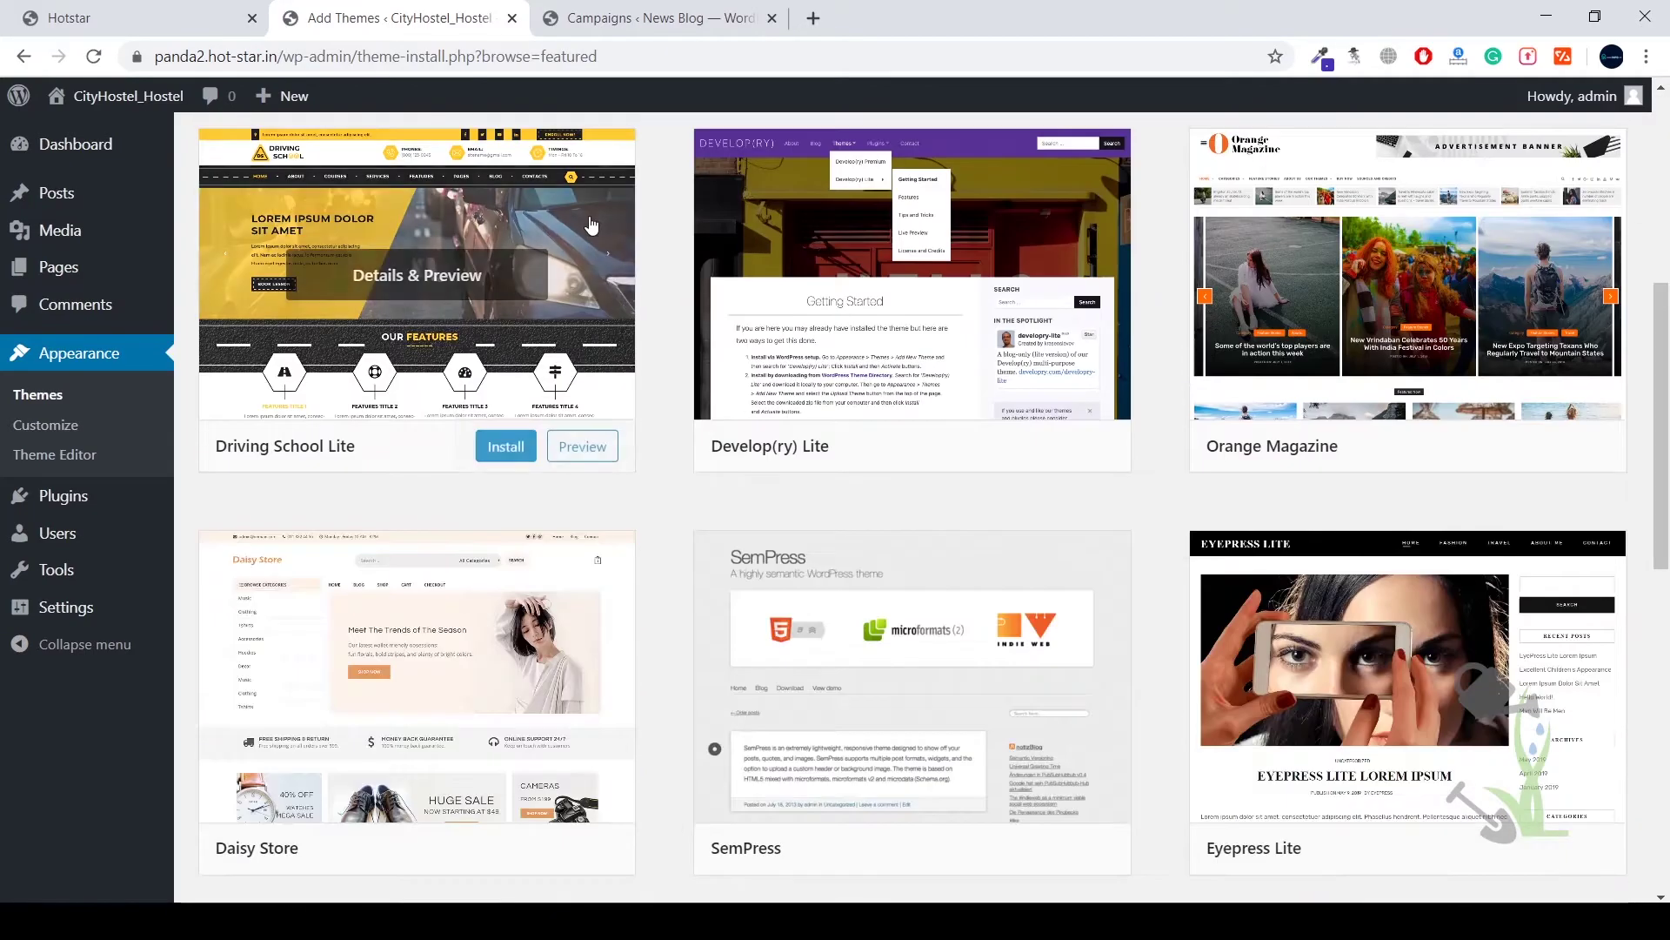
pyautogui.scroll(5, 618, 237)
pyautogui.scroll(-15, 618, 236)
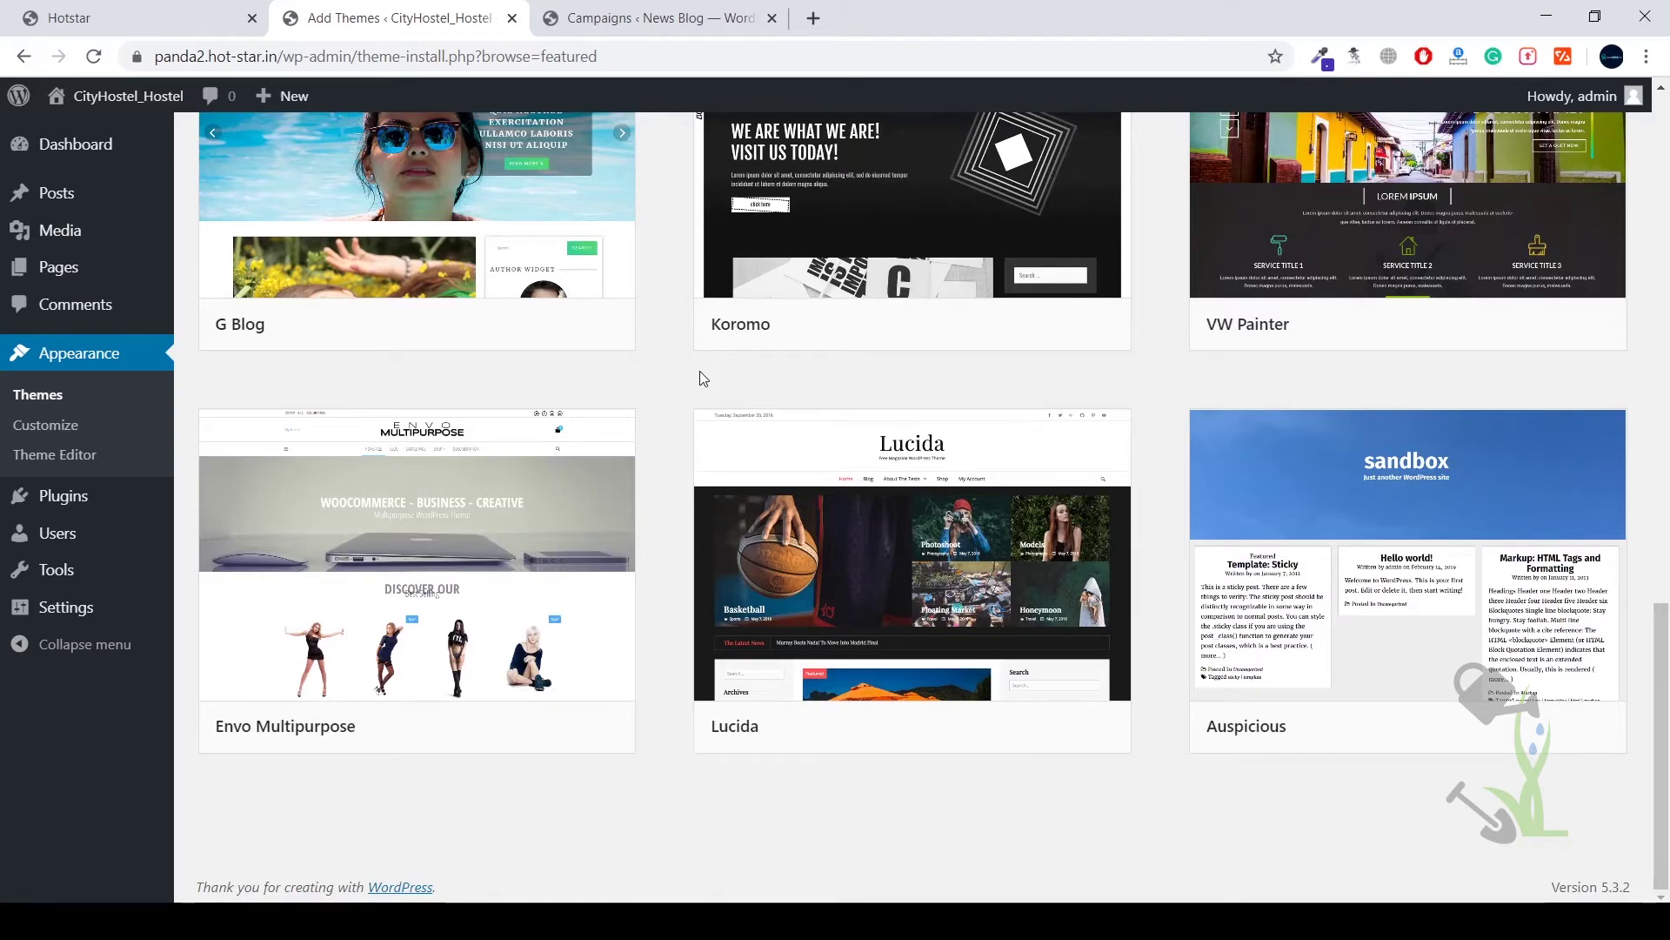
pyautogui.scroll(15, 703, 378)
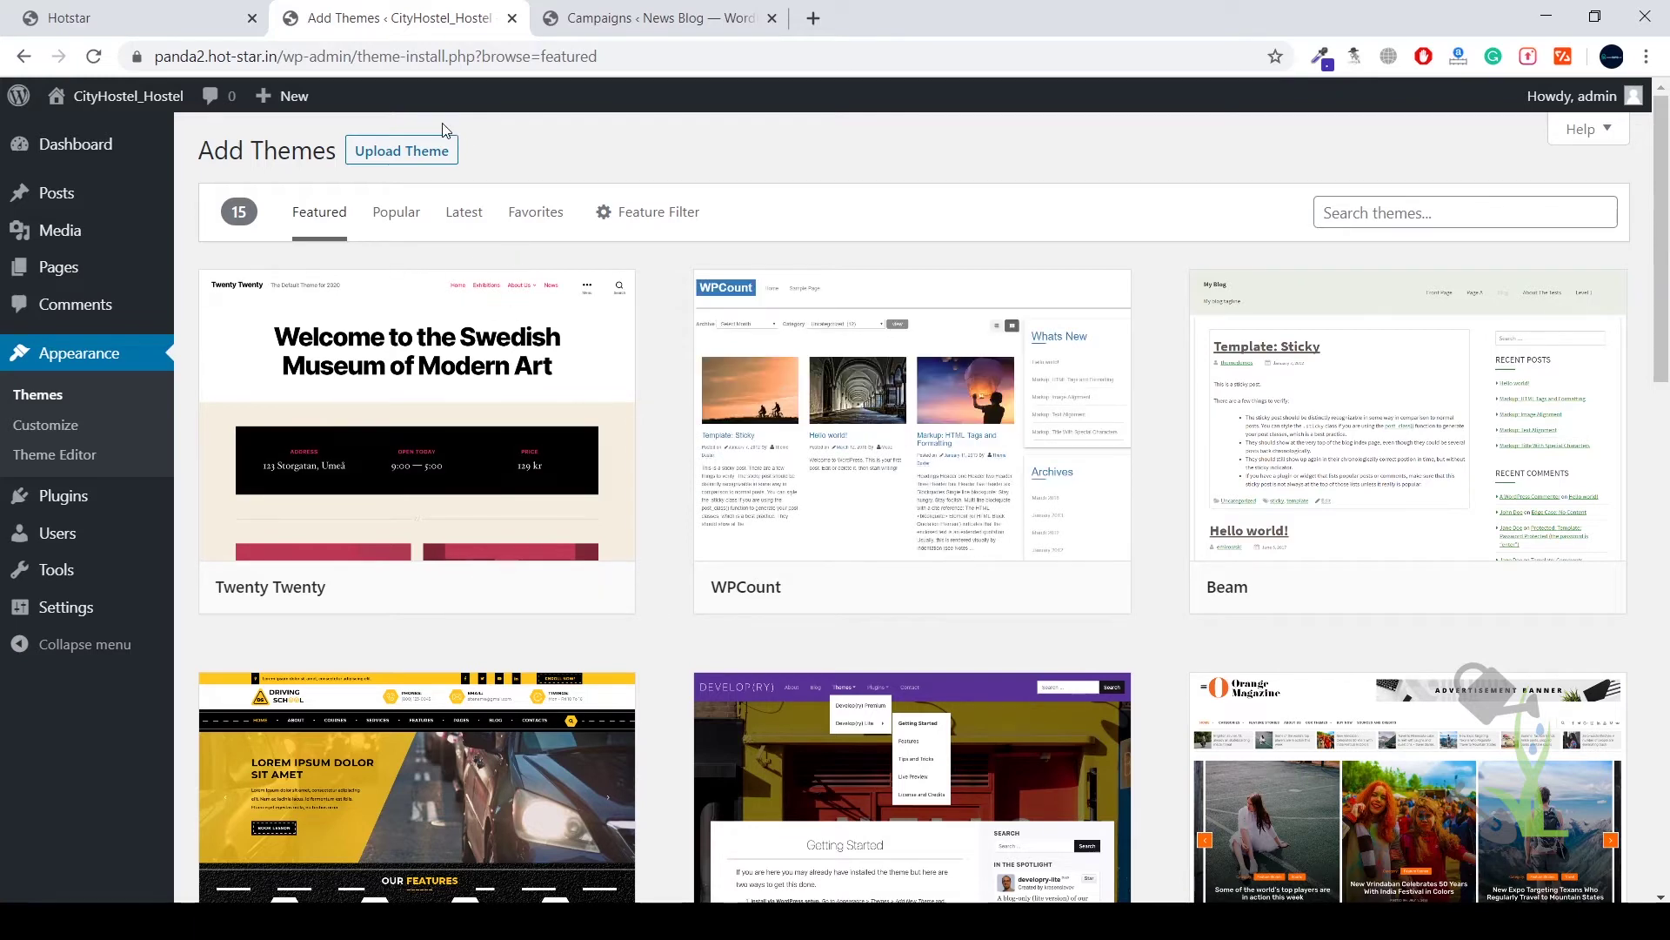
# Choose jnews-theme.zip under Upload Theme, install it, and return to the Themes list
pyautogui.click(444, 161)
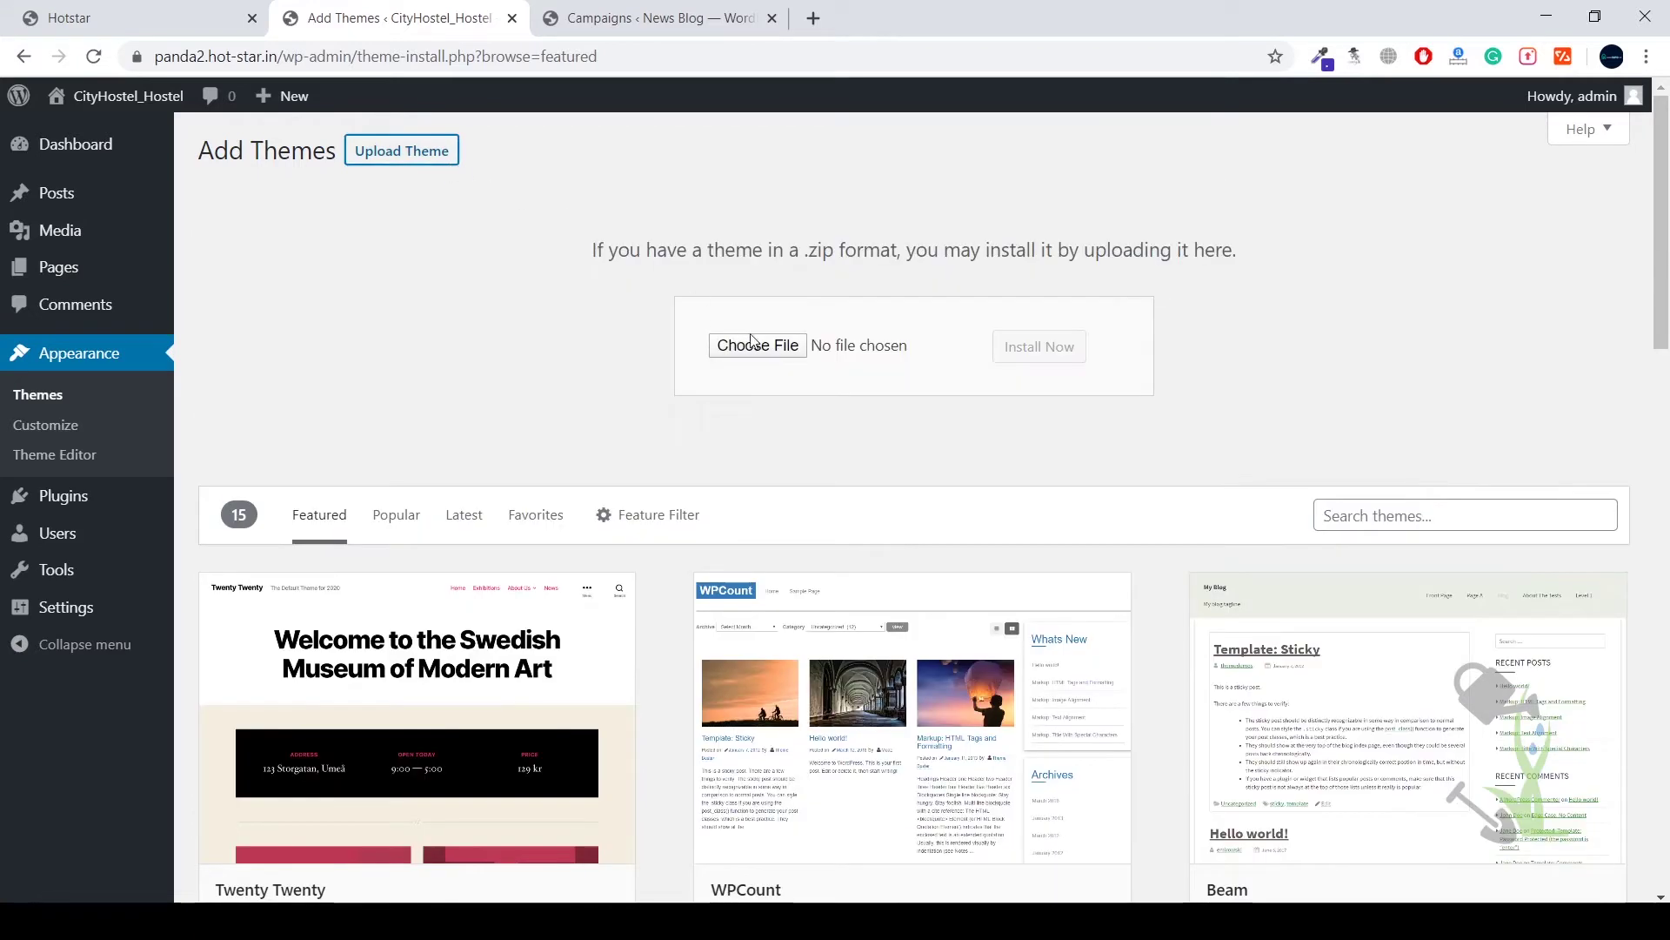
pyautogui.click(759, 346)
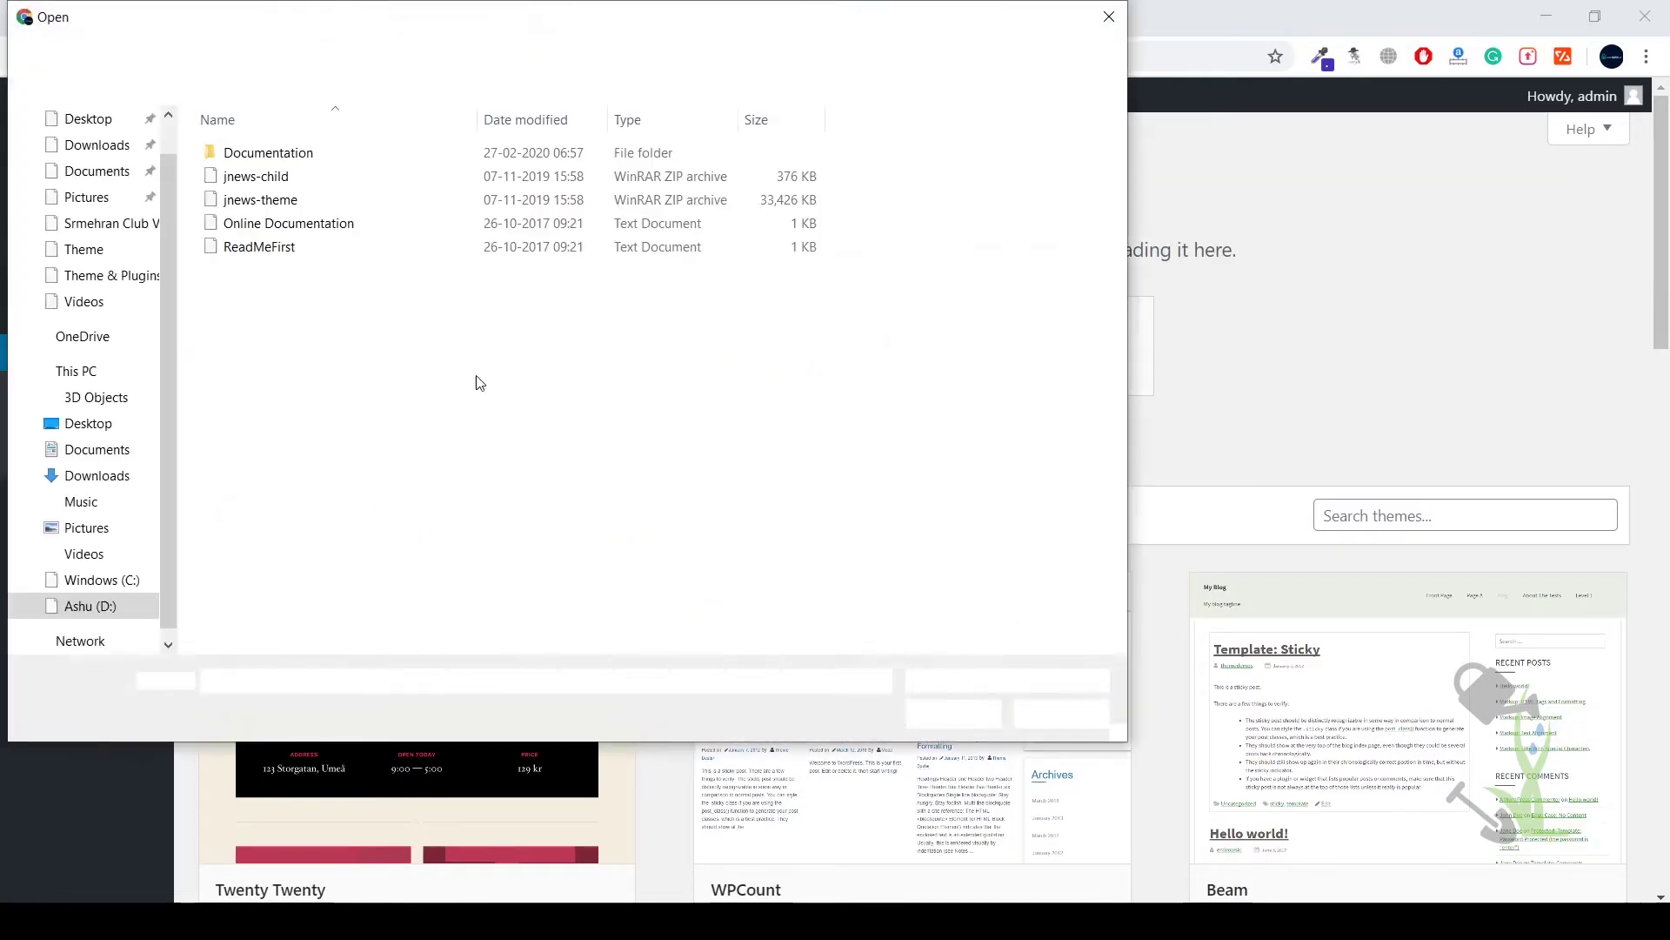
pyautogui.doubleClick(330, 202)
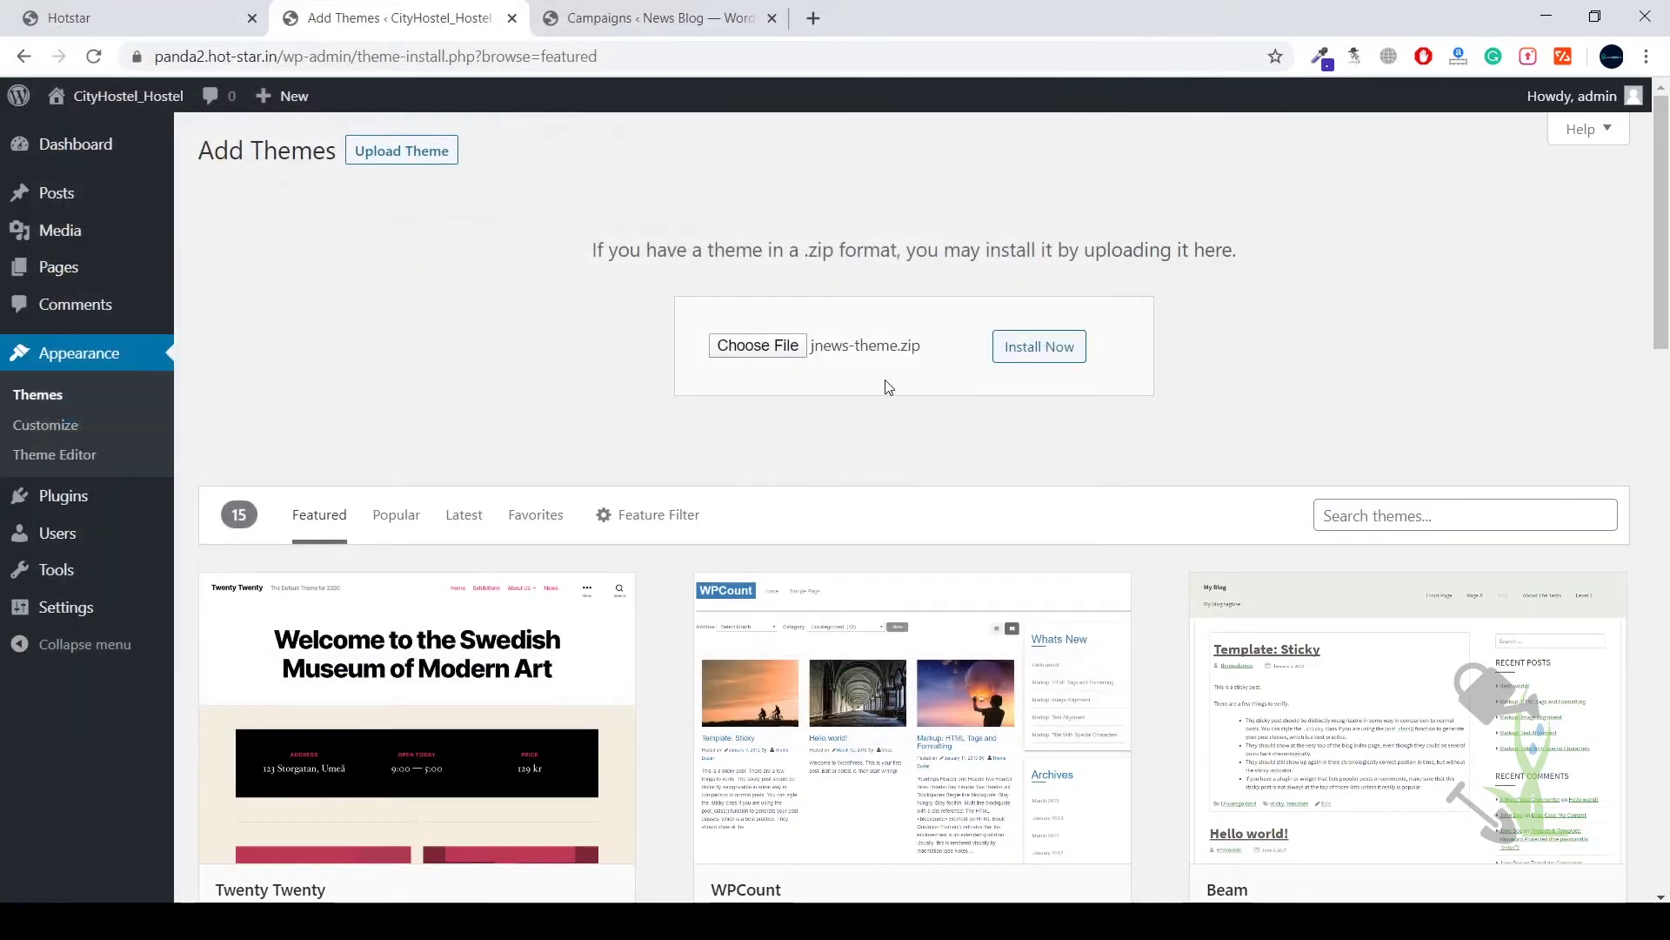
pyautogui.click(1037, 352)
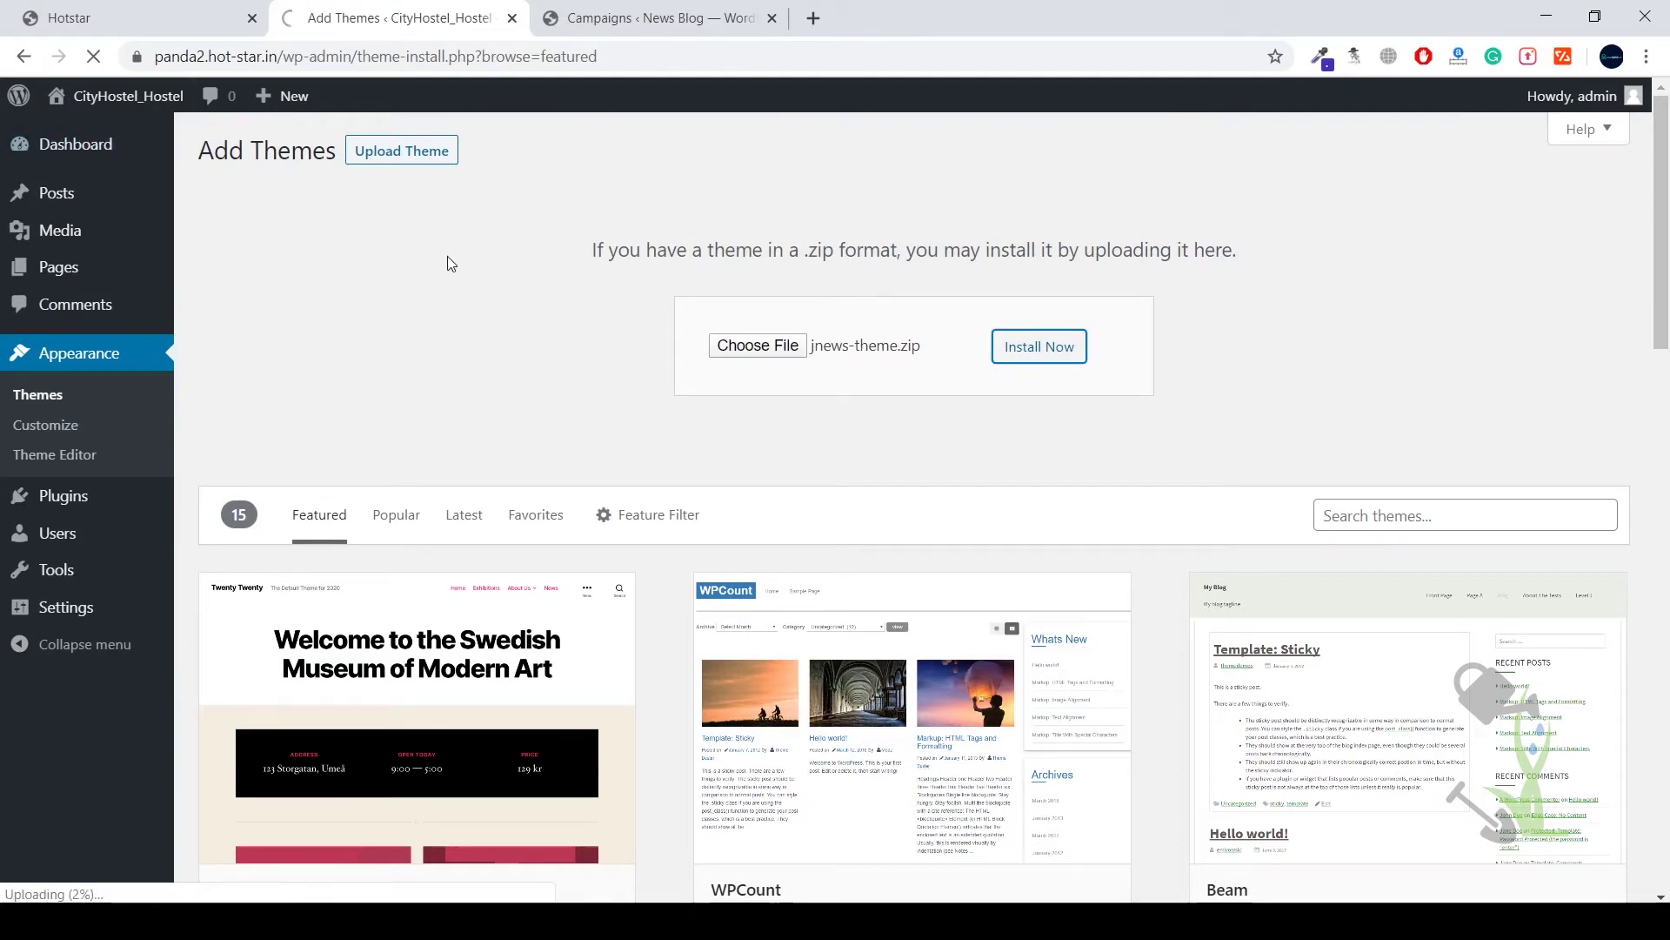
pyautogui.click(47, 397)
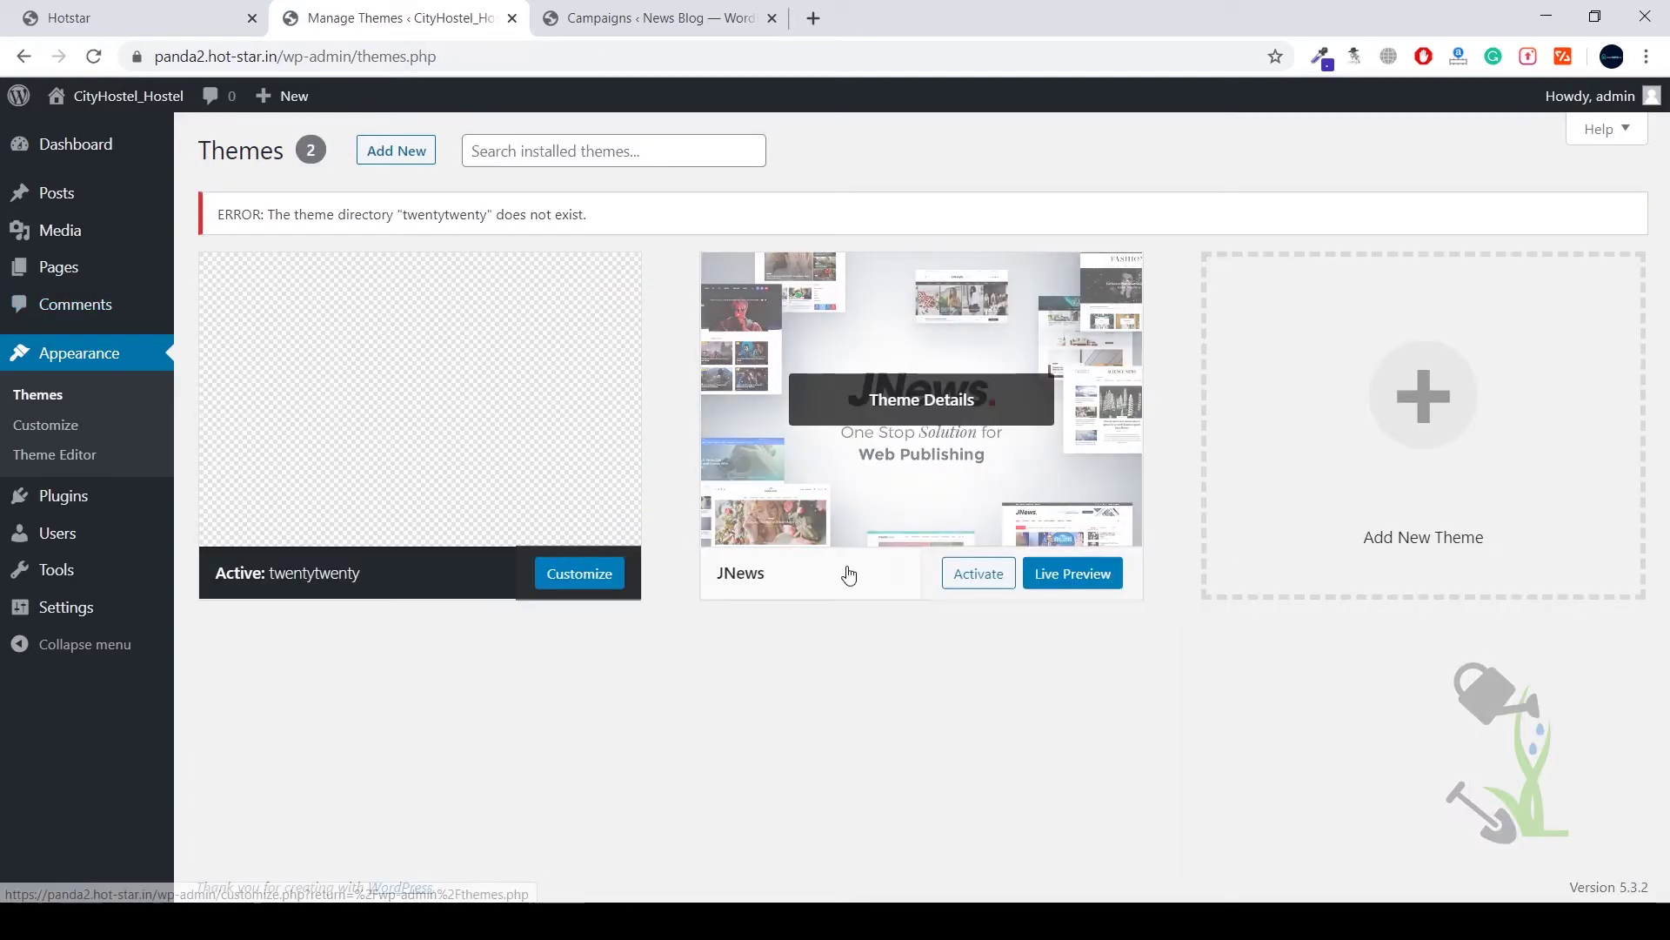
# Activate the JNews theme and preview the live front page in a new tab
pyautogui.click(976, 573)
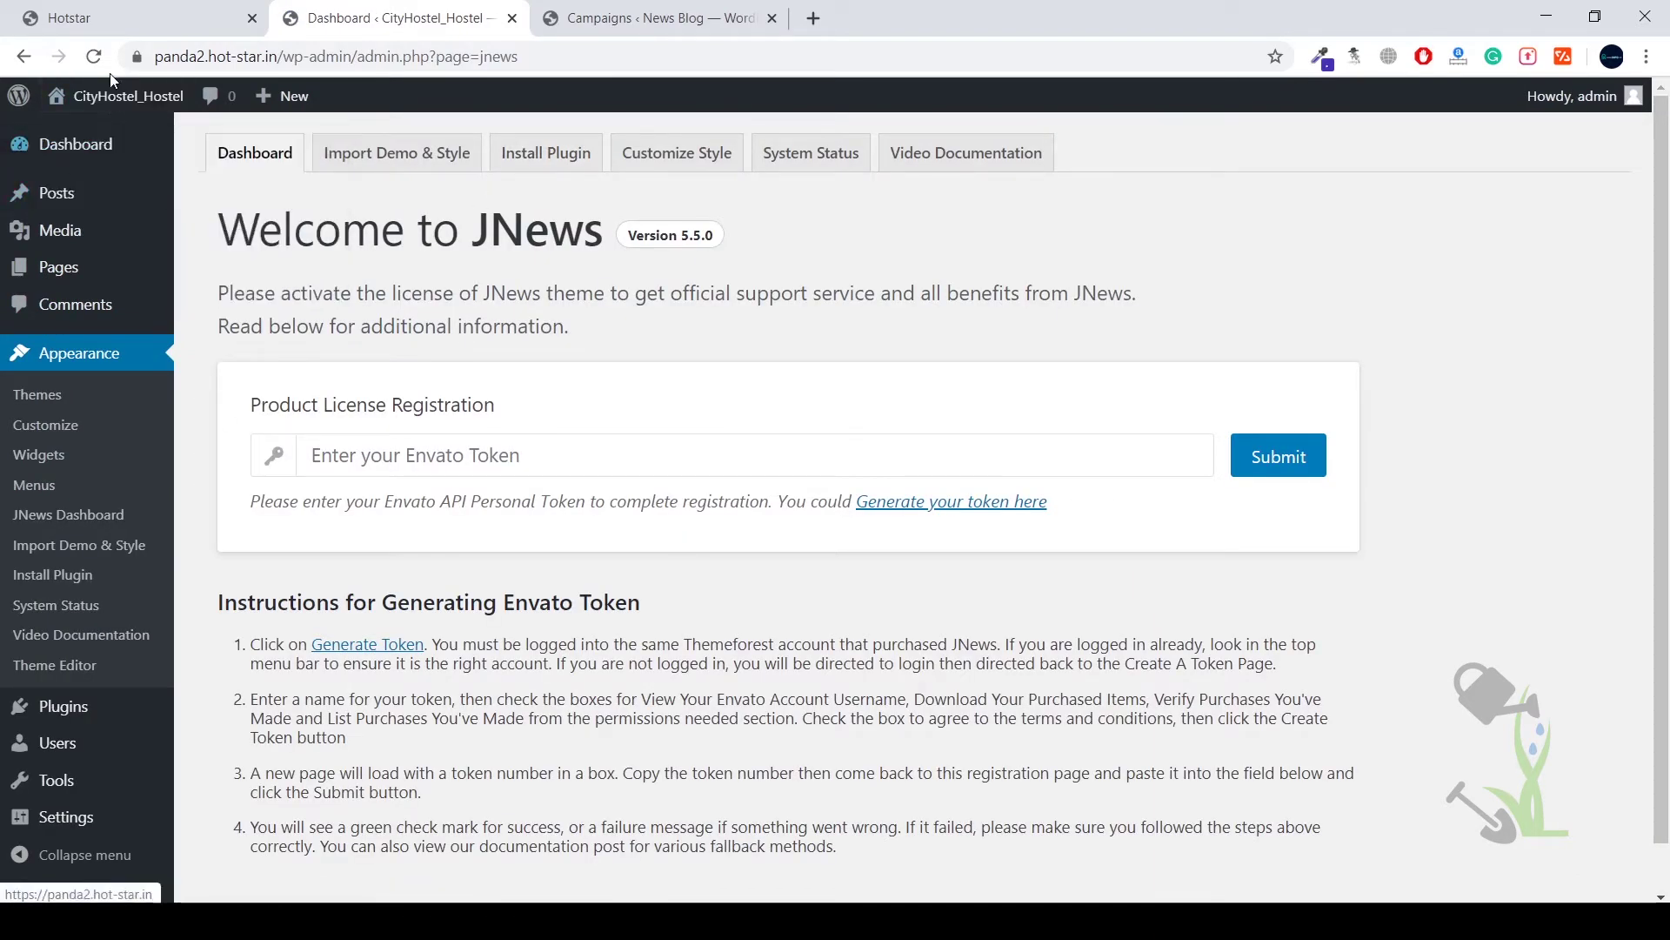
pyautogui.middleClick(107, 136)
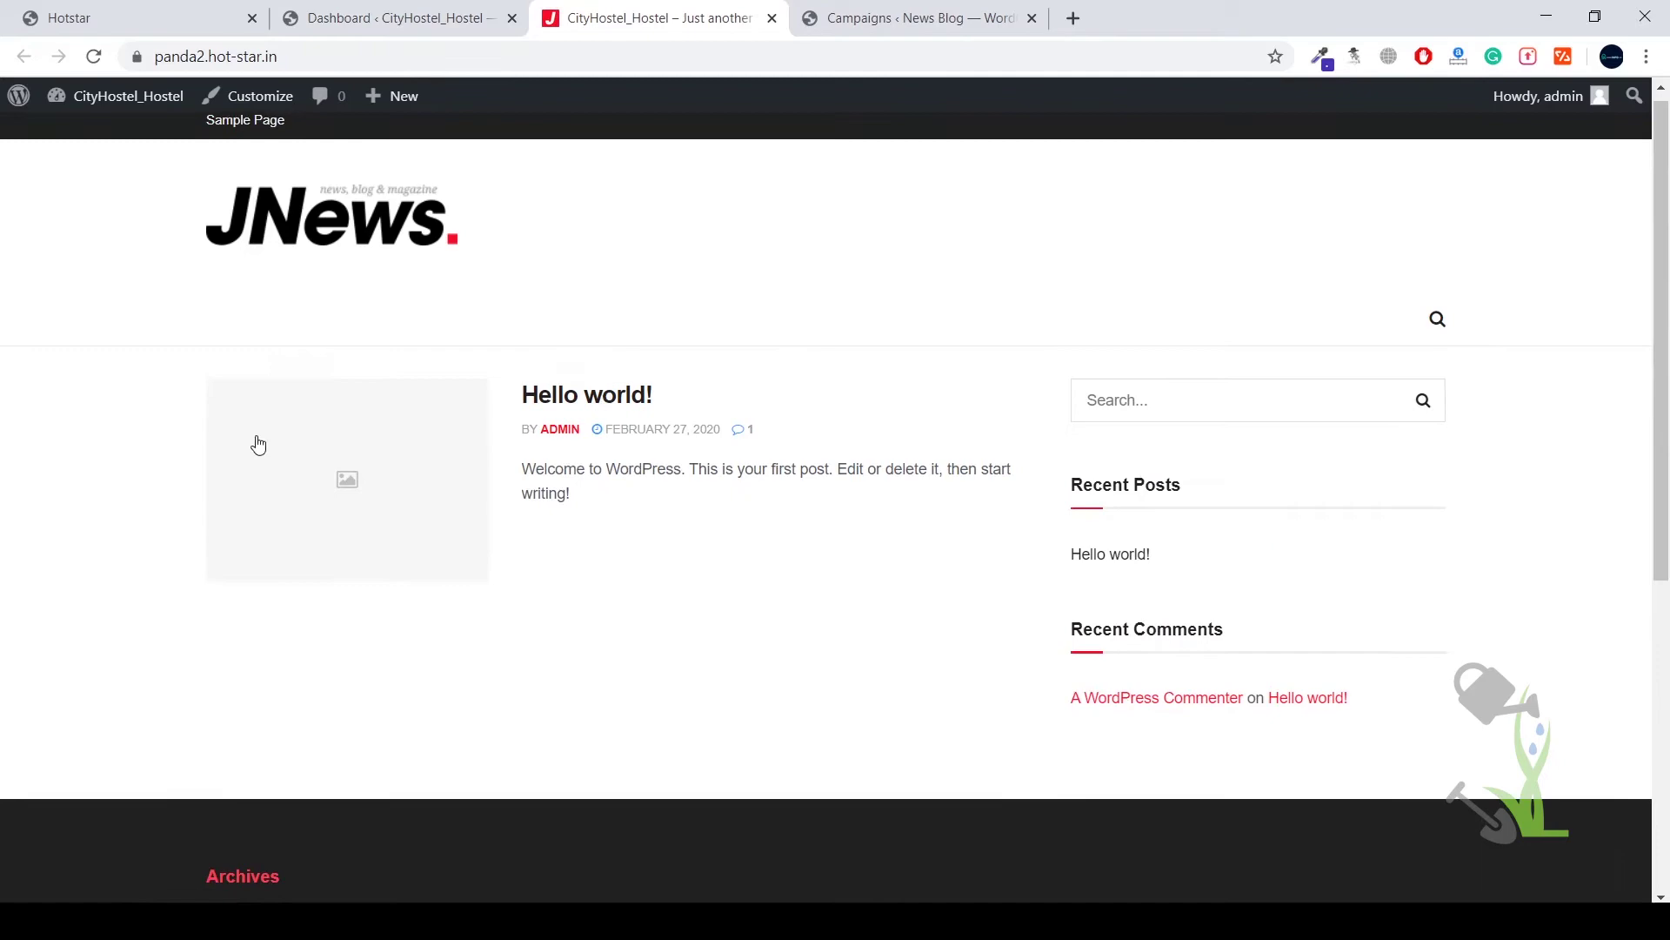
pyautogui.scroll(-5, 462, 433)
pyautogui.scroll(5, 461, 437)
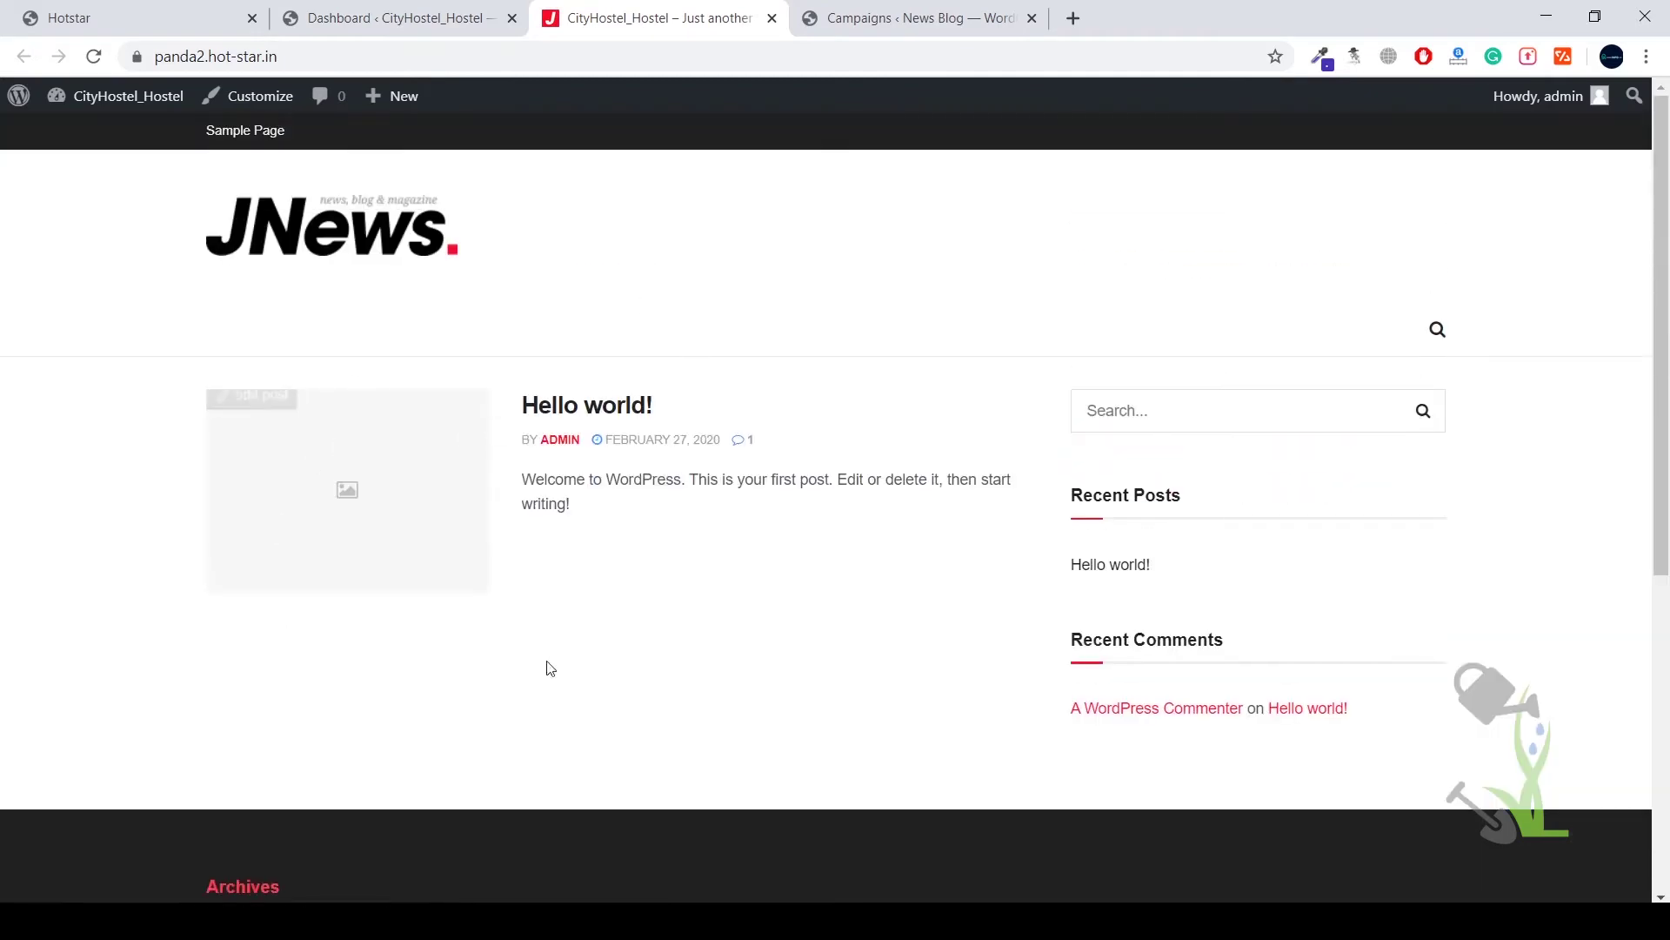
pyautogui.click(437, 11)
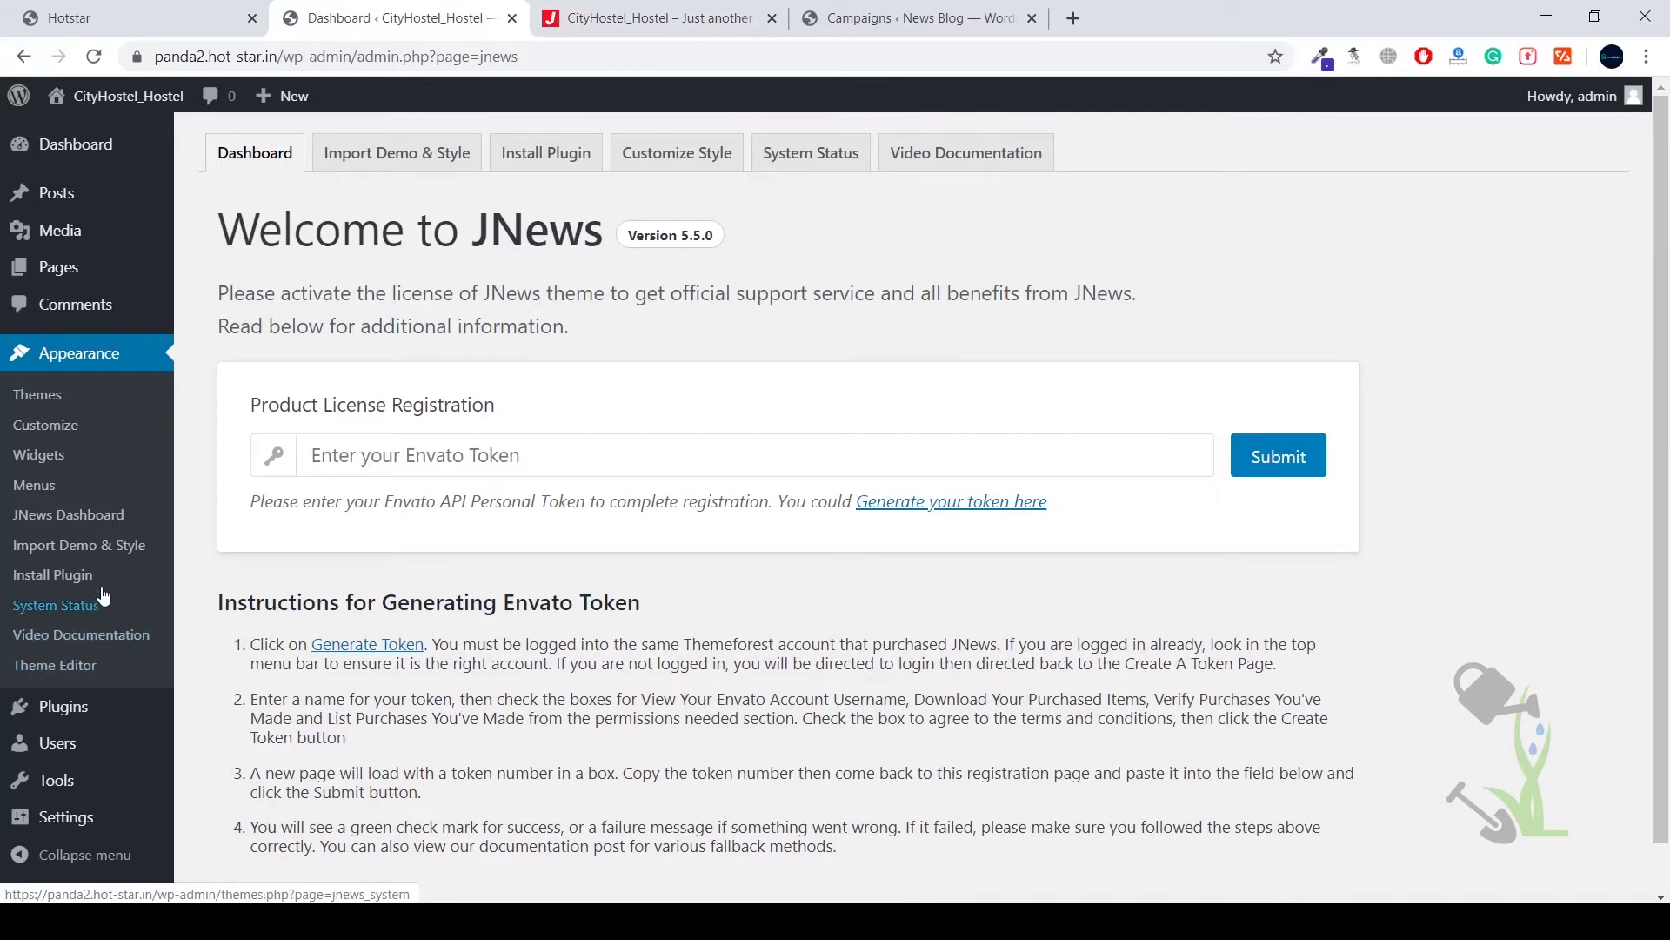
# Go from the Posts list to Appearance > Import Demo & Style
pyautogui.scroll(-1, 592, 426)
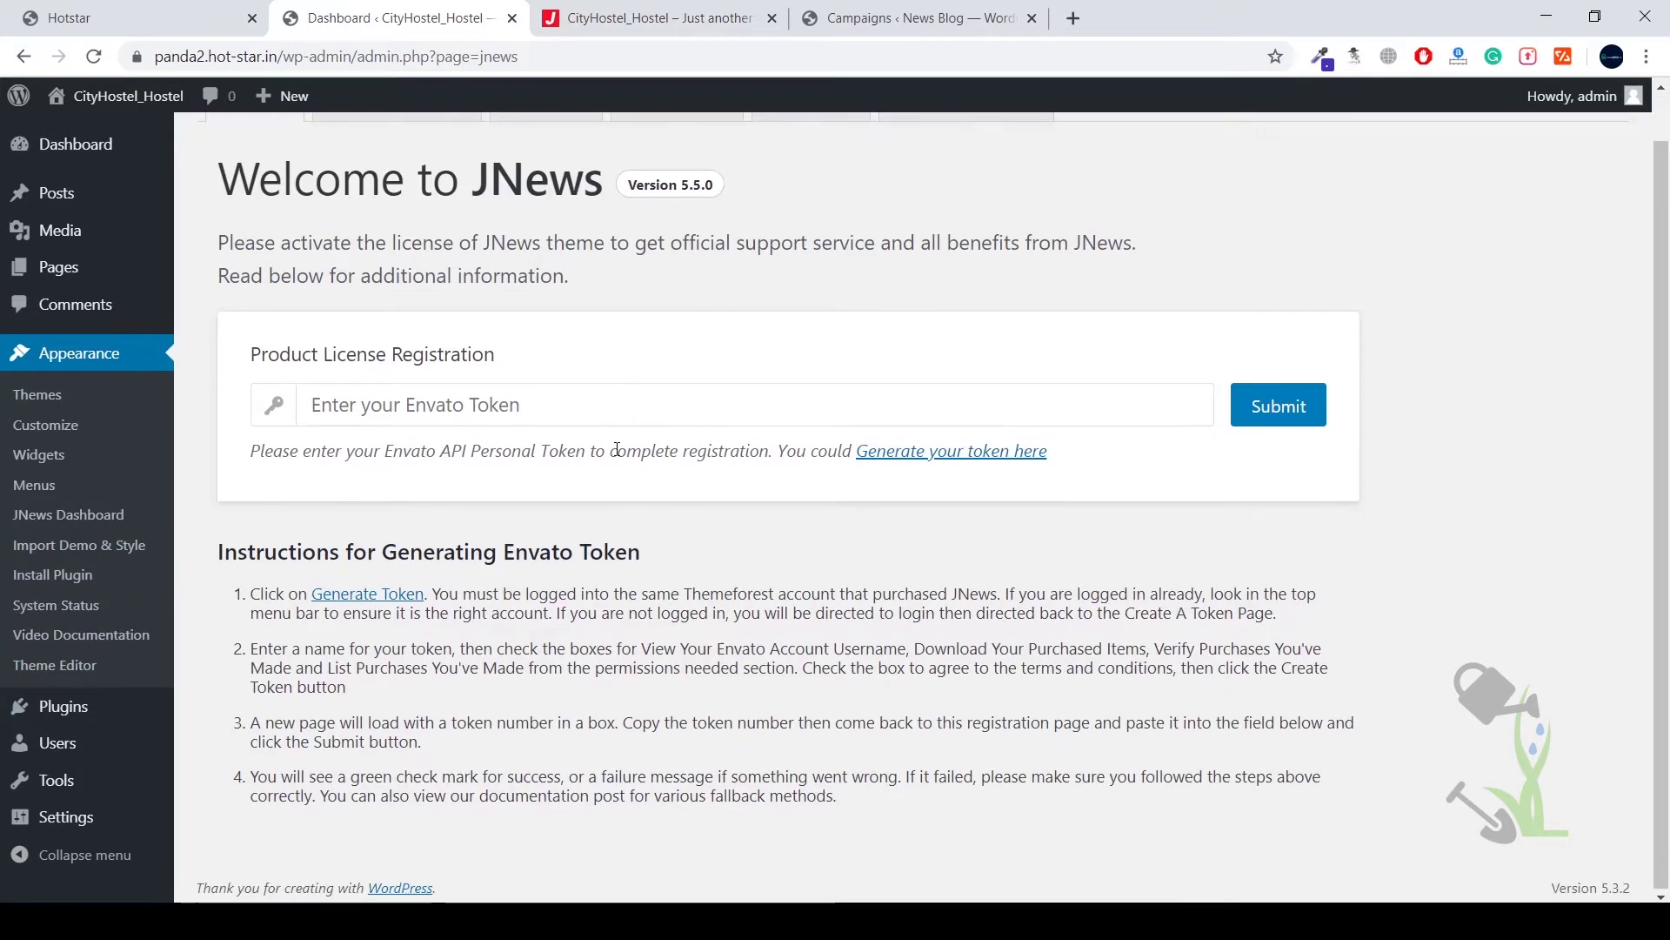
pyautogui.scroll(1, 600, 440)
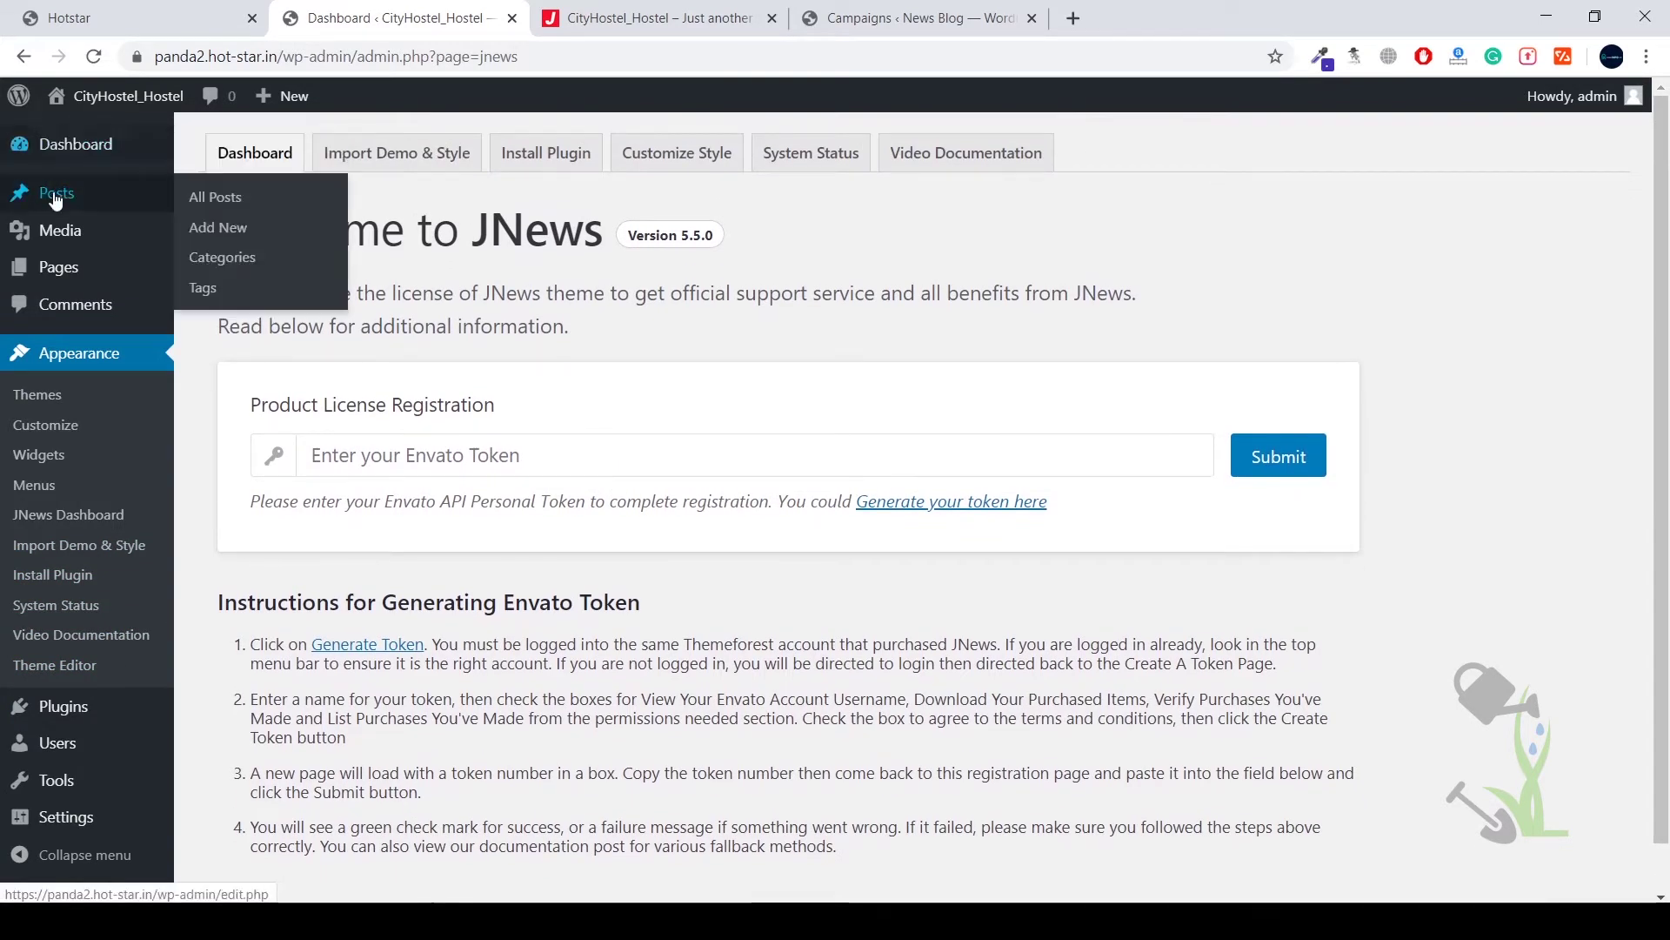
pyautogui.click(96, 193)
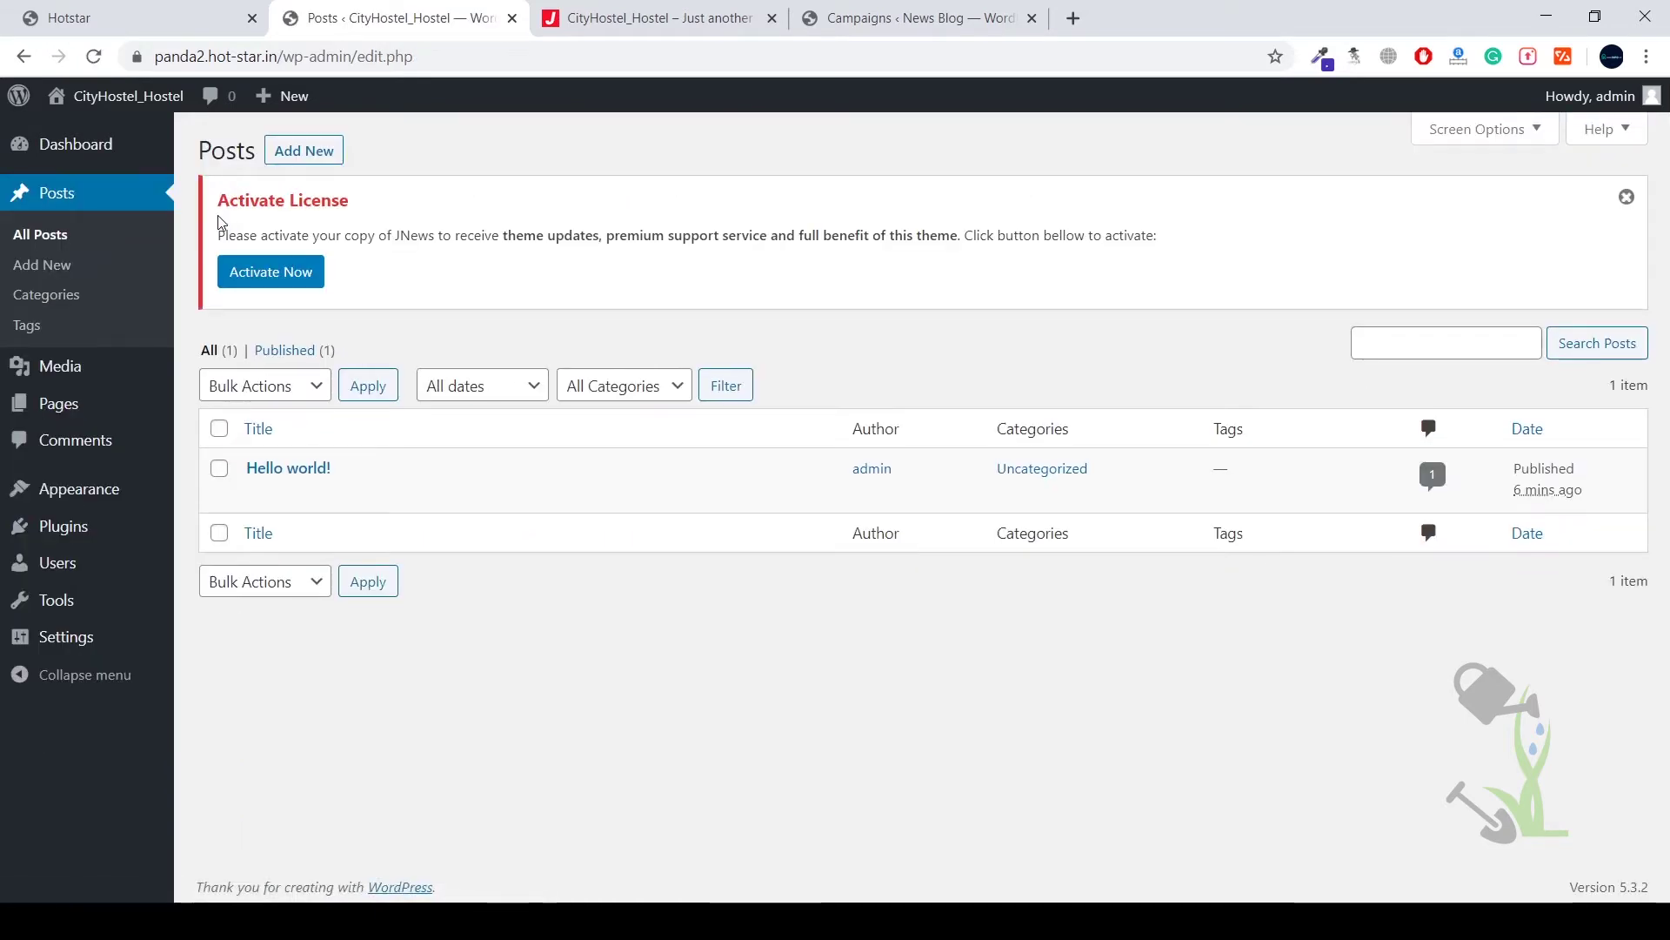
pyautogui.moveTo(116, 511)
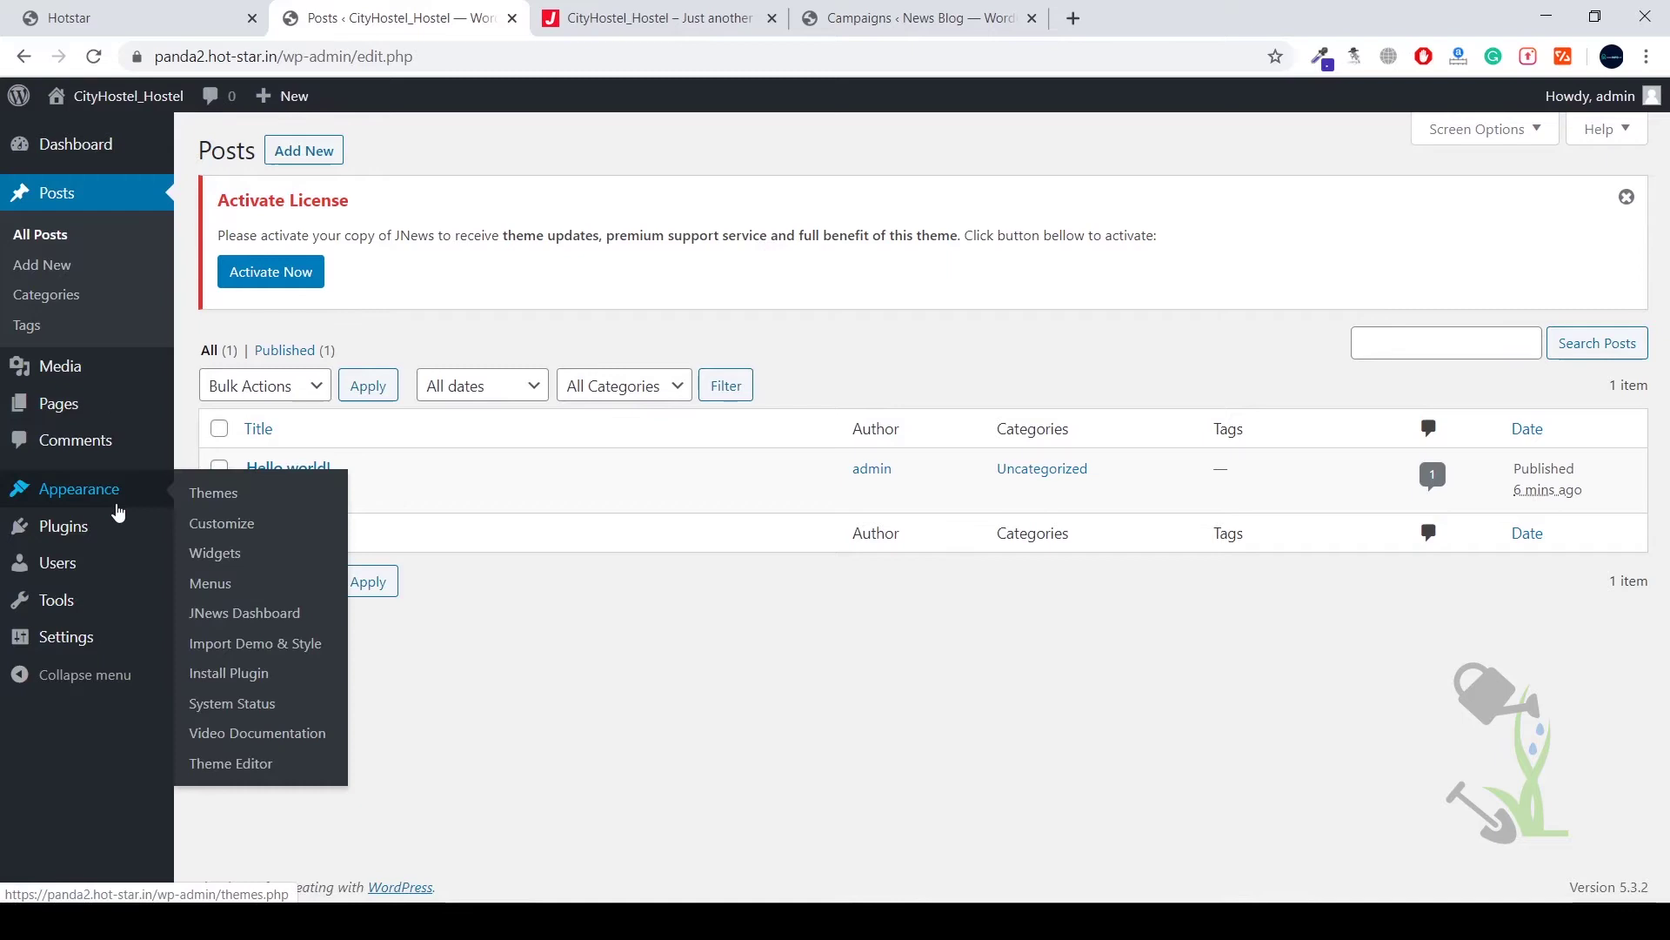
pyautogui.click(262, 659)
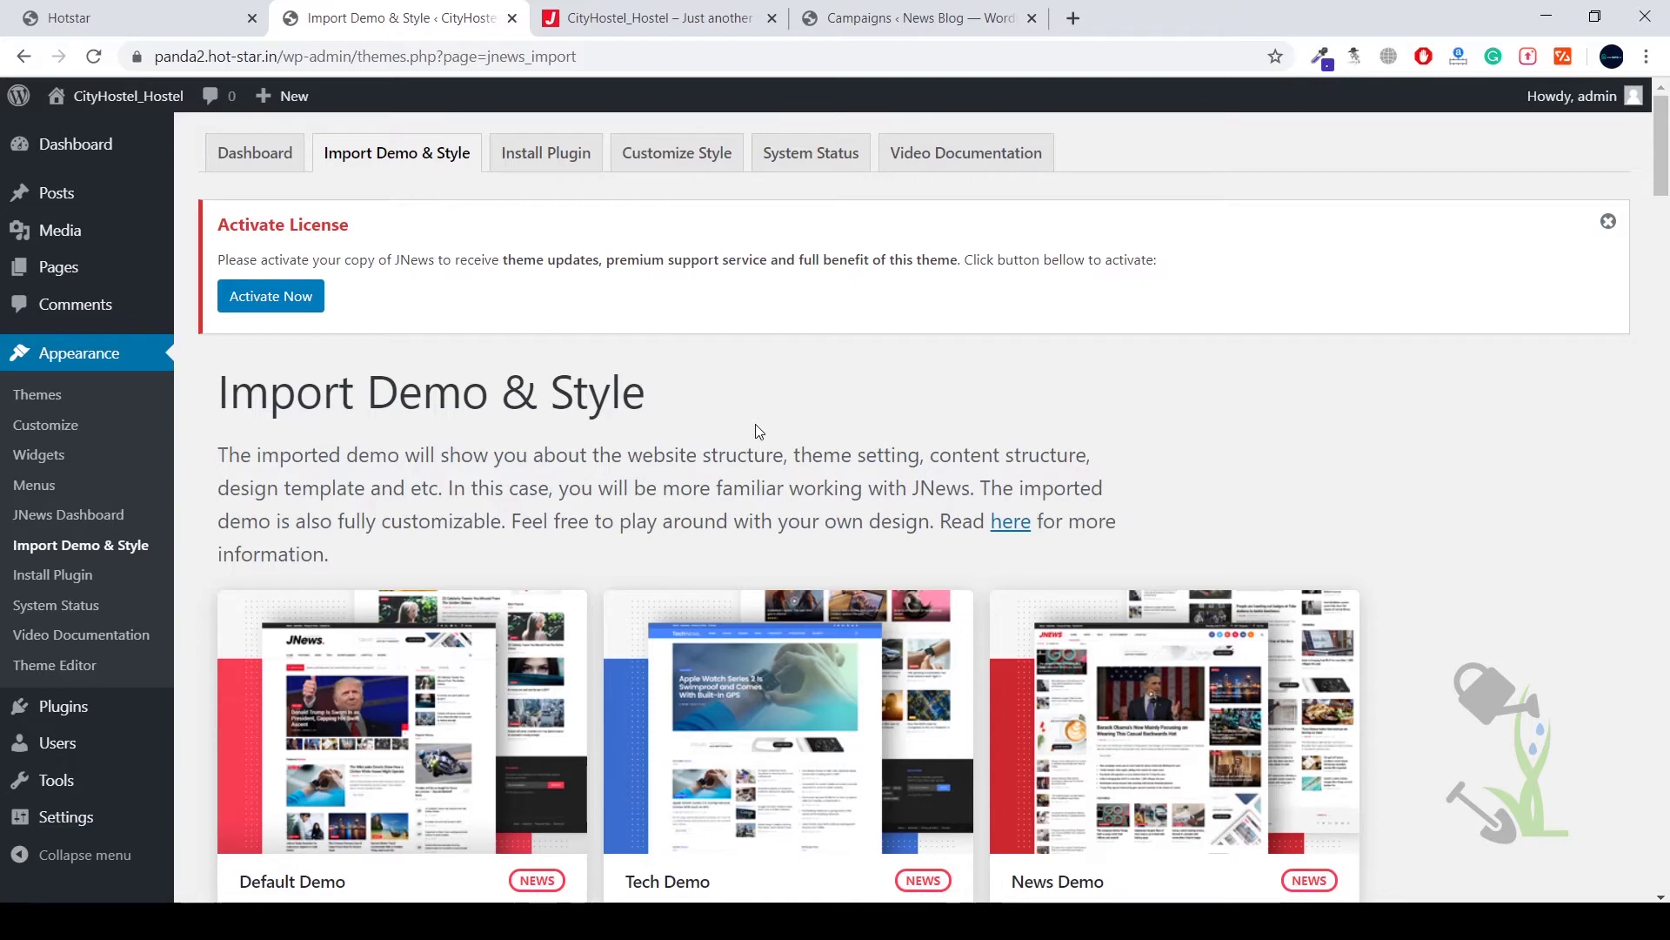
pyautogui.scroll(-2, 736, 430)
pyautogui.moveTo(502, 539)
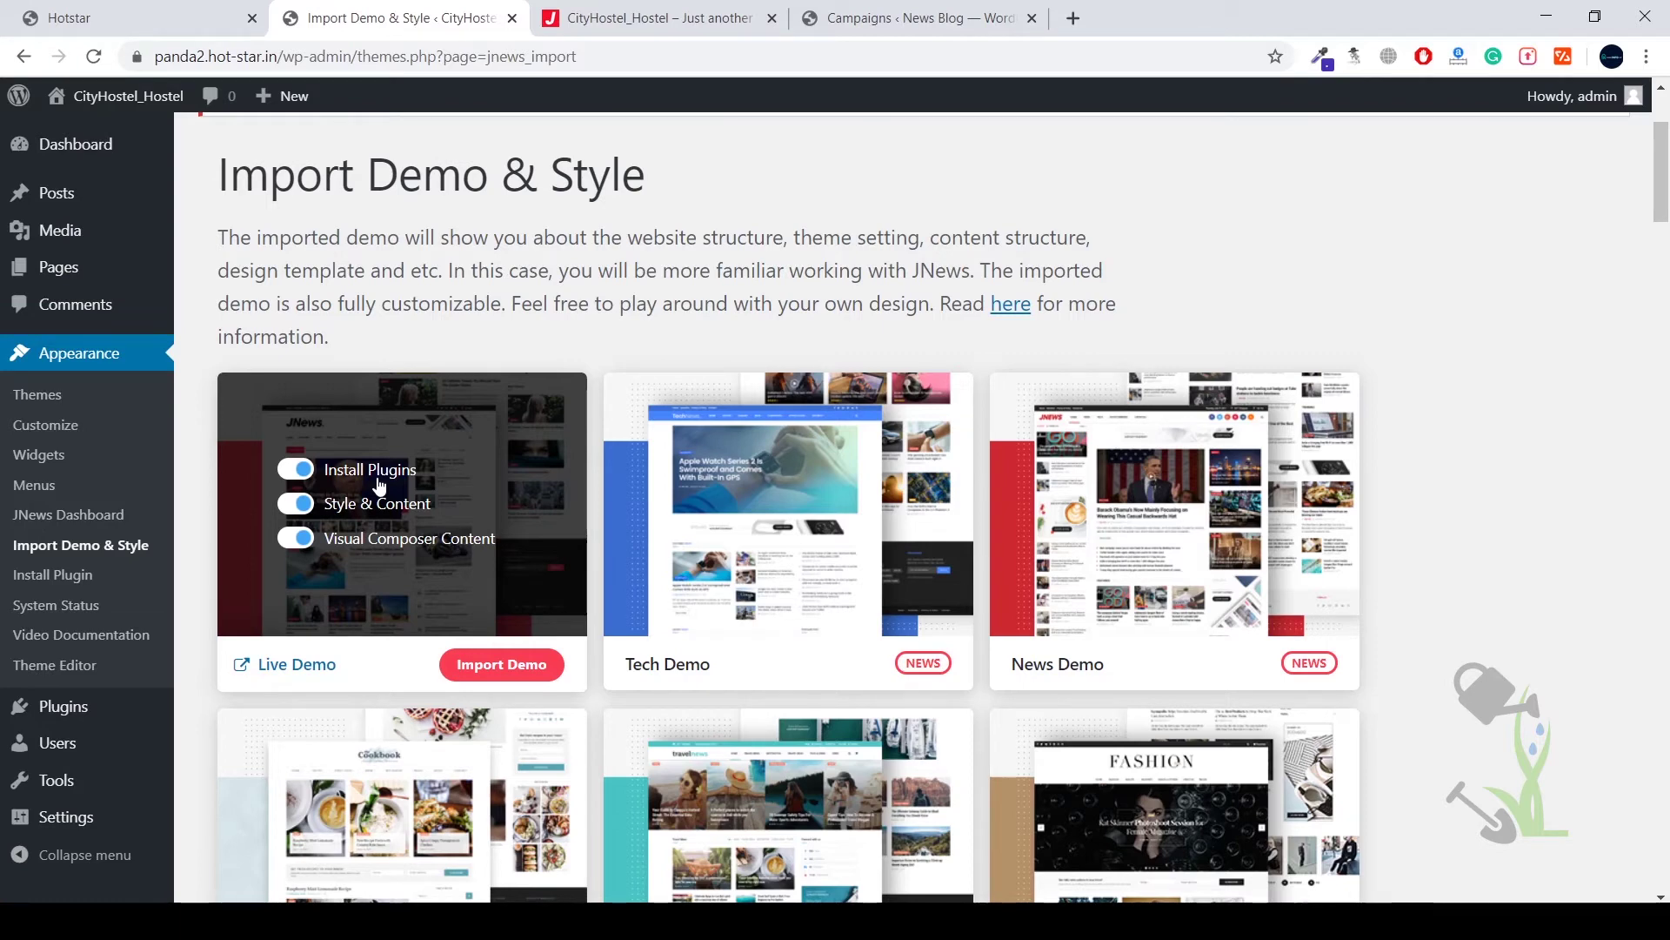
pyautogui.scroll(-8, 788, 578)
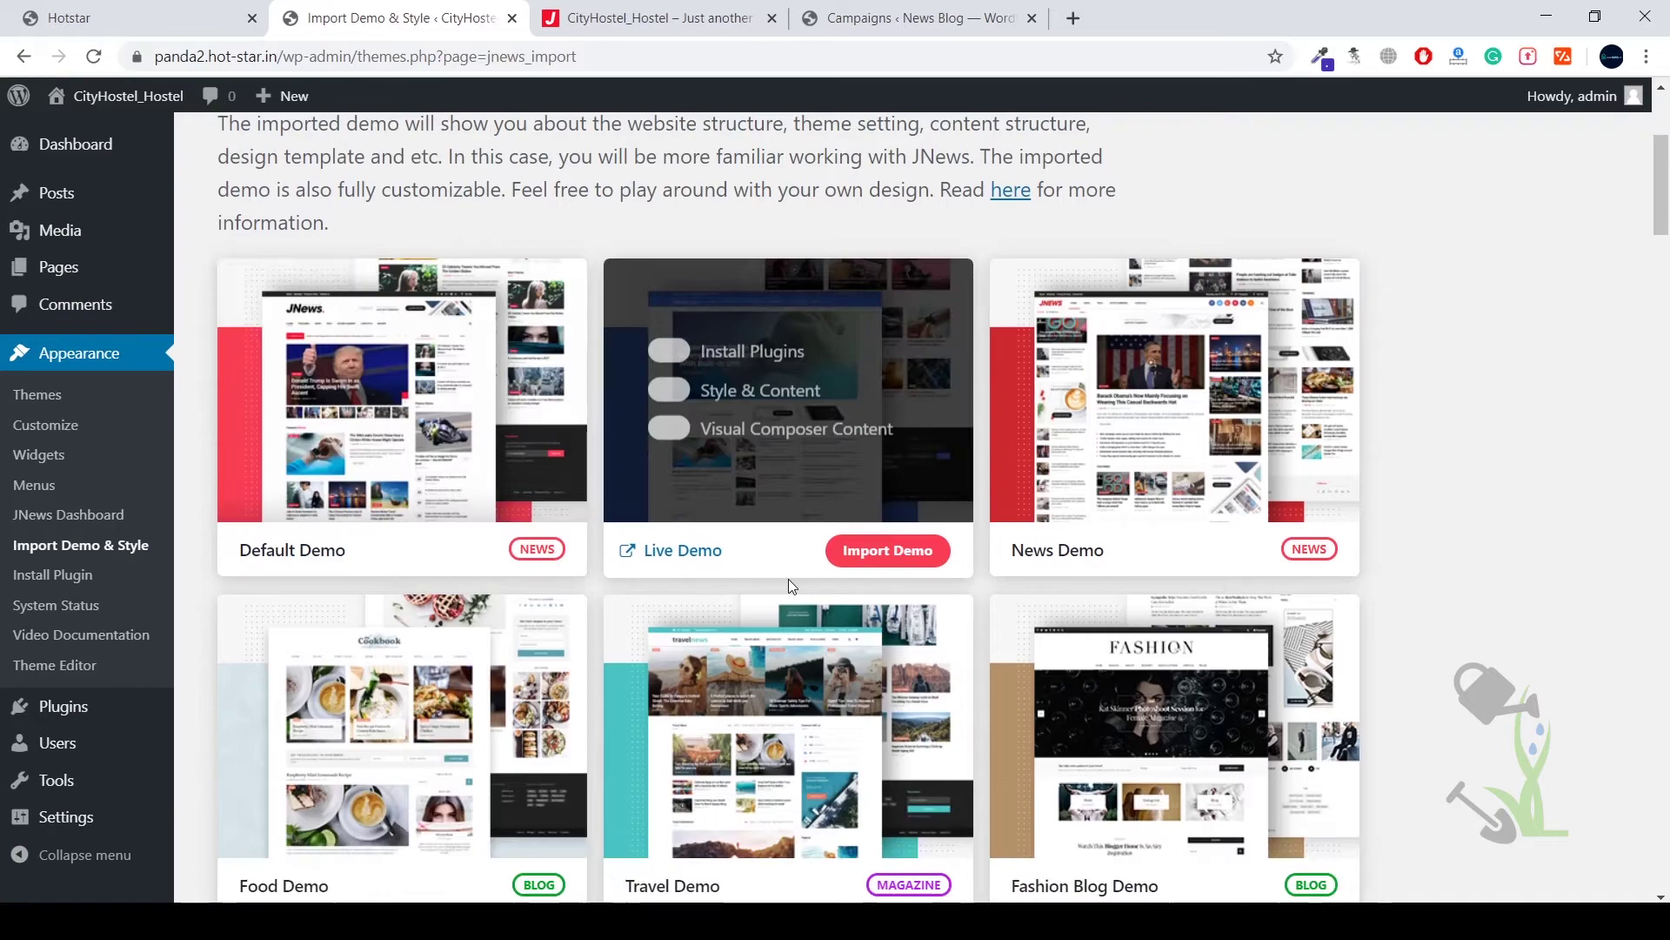
pyautogui.scroll(-7, 950, 685)
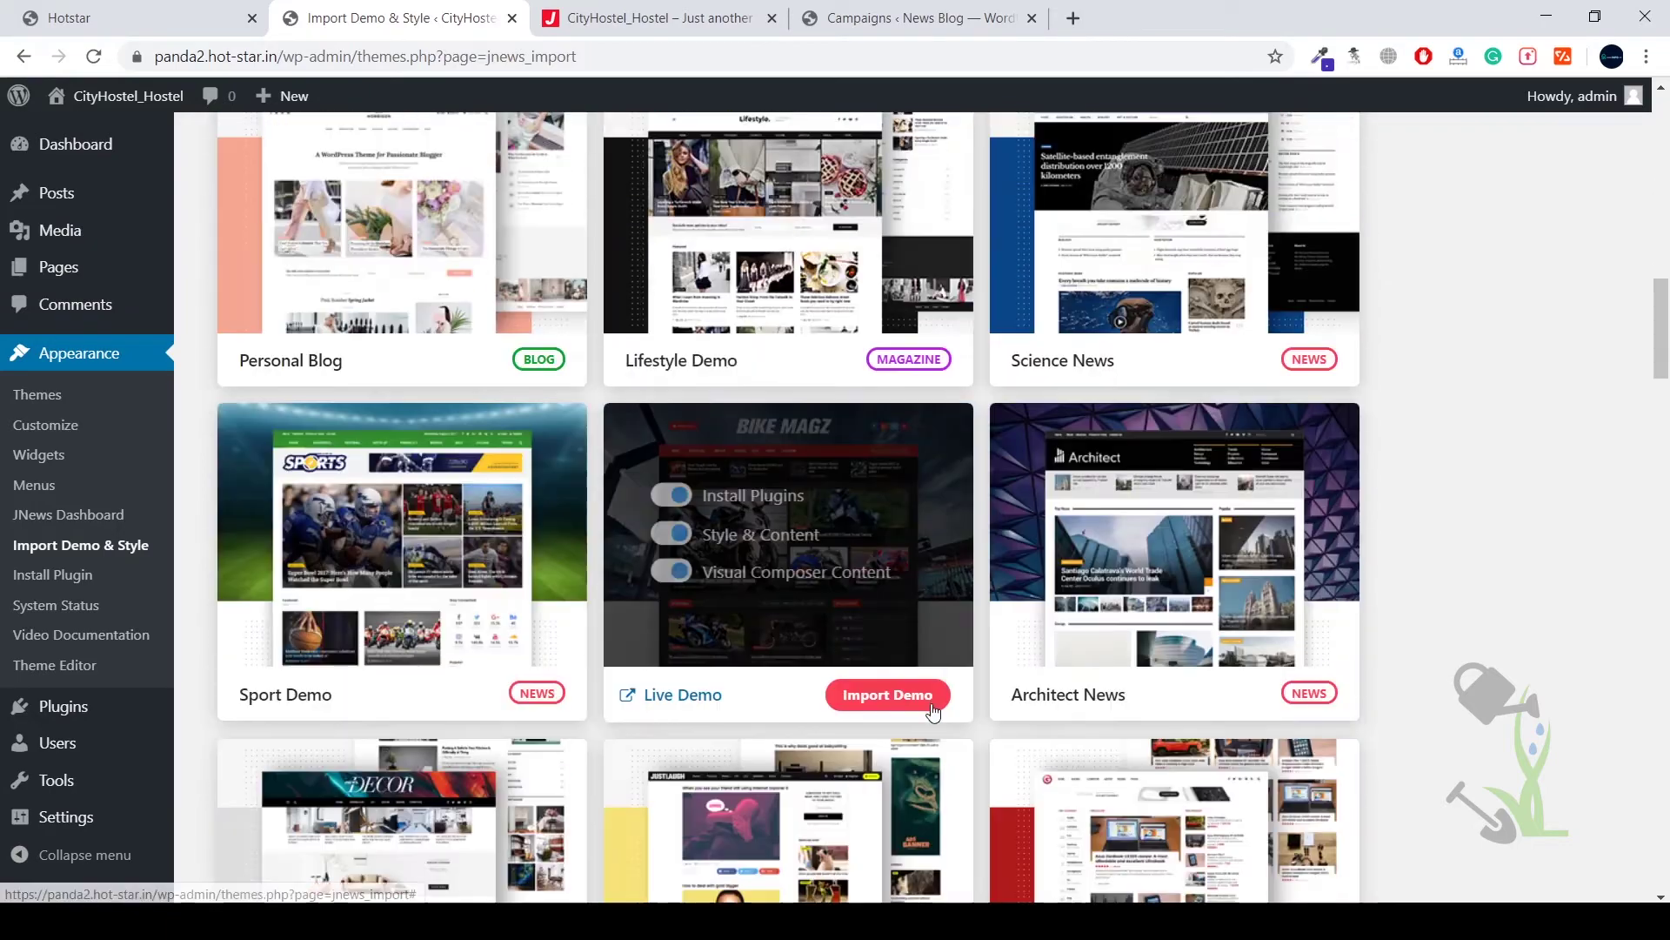
pyautogui.scroll(16, 931, 708)
pyautogui.scroll(1, 931, 707)
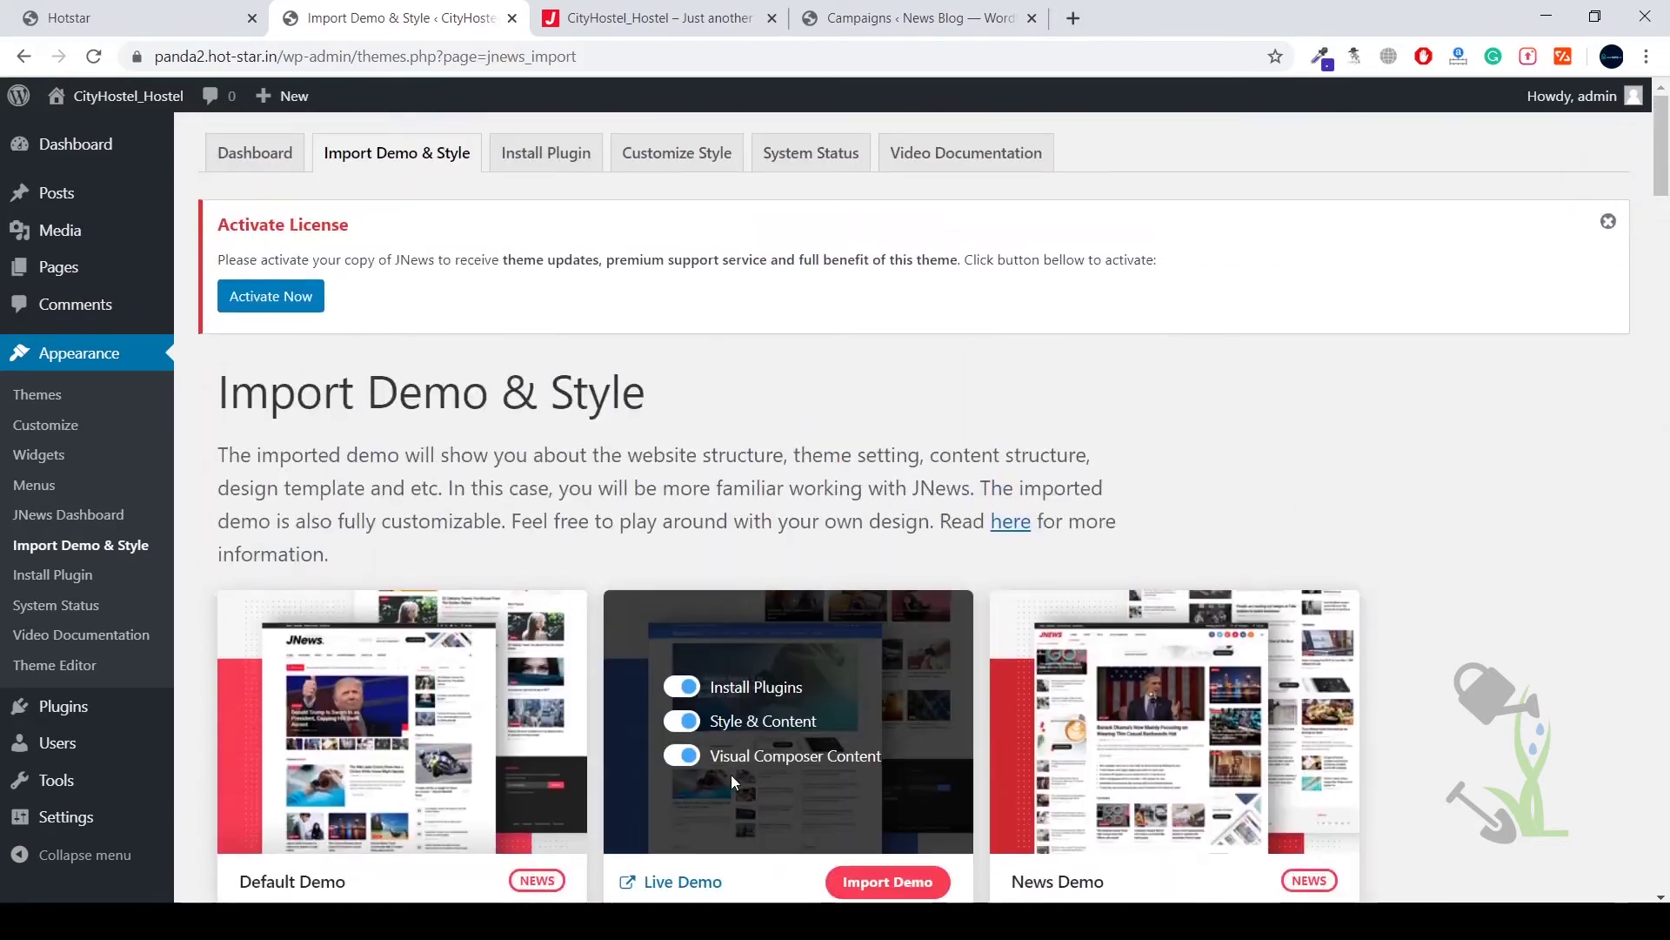
pyautogui.scroll(-2, 571, 432)
pyautogui.moveTo(444, 578)
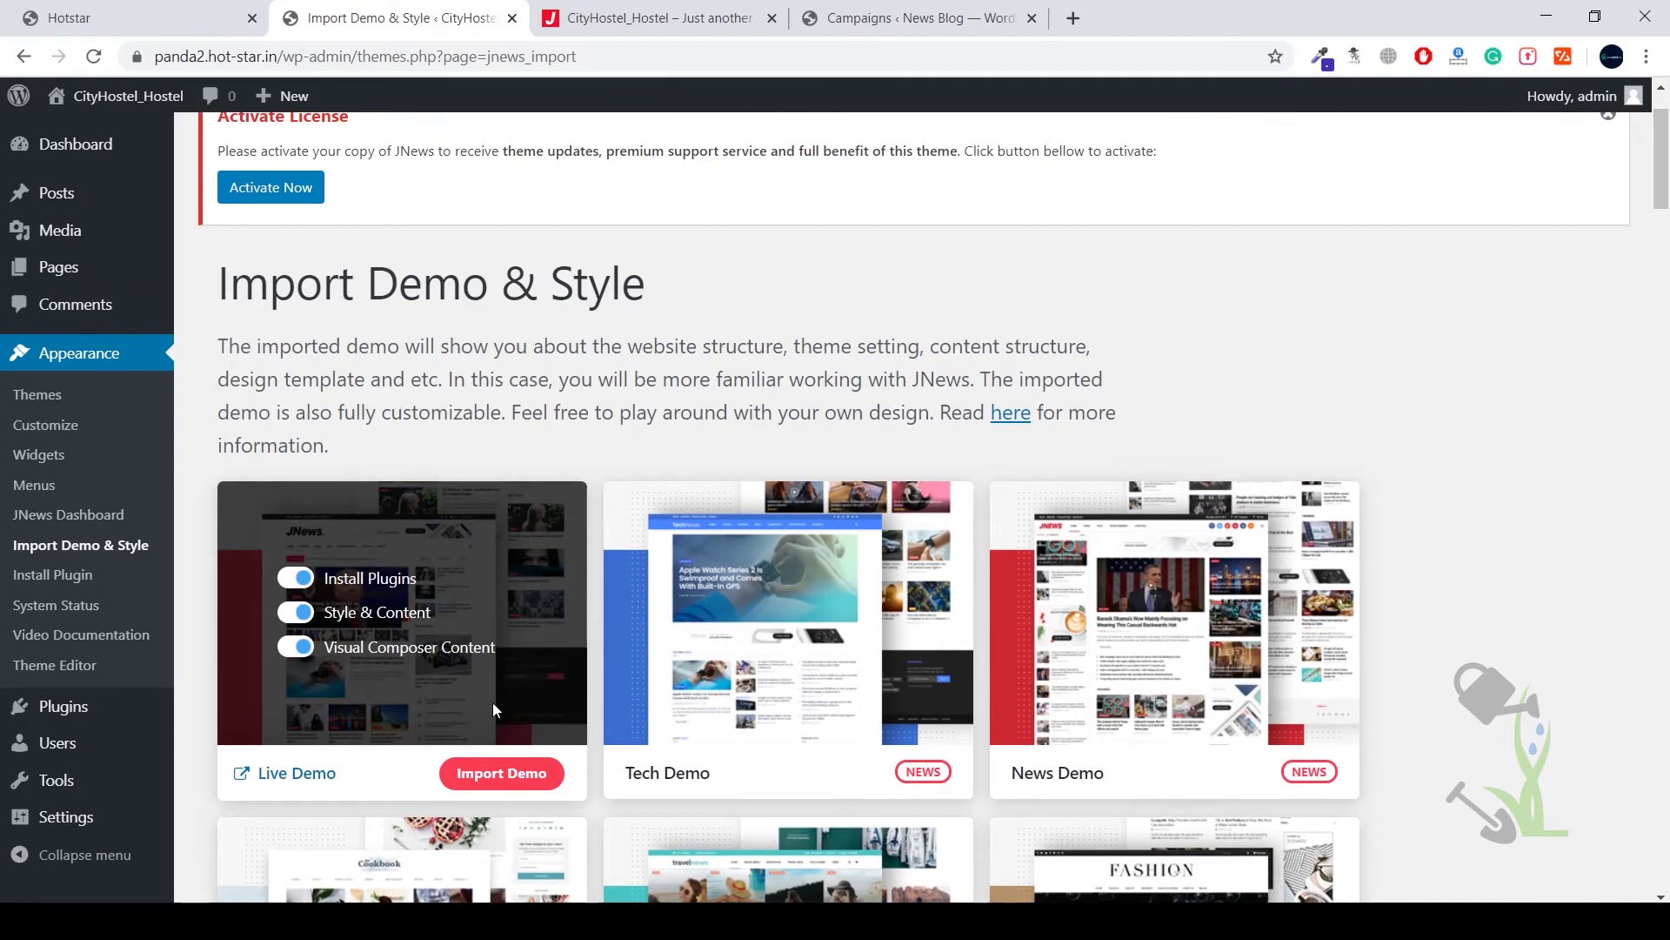
# Import the Default Demo, accepting the Important Notice with OK
pyautogui.click(500, 782)
pyautogui.scroll(-2, 730, 377)
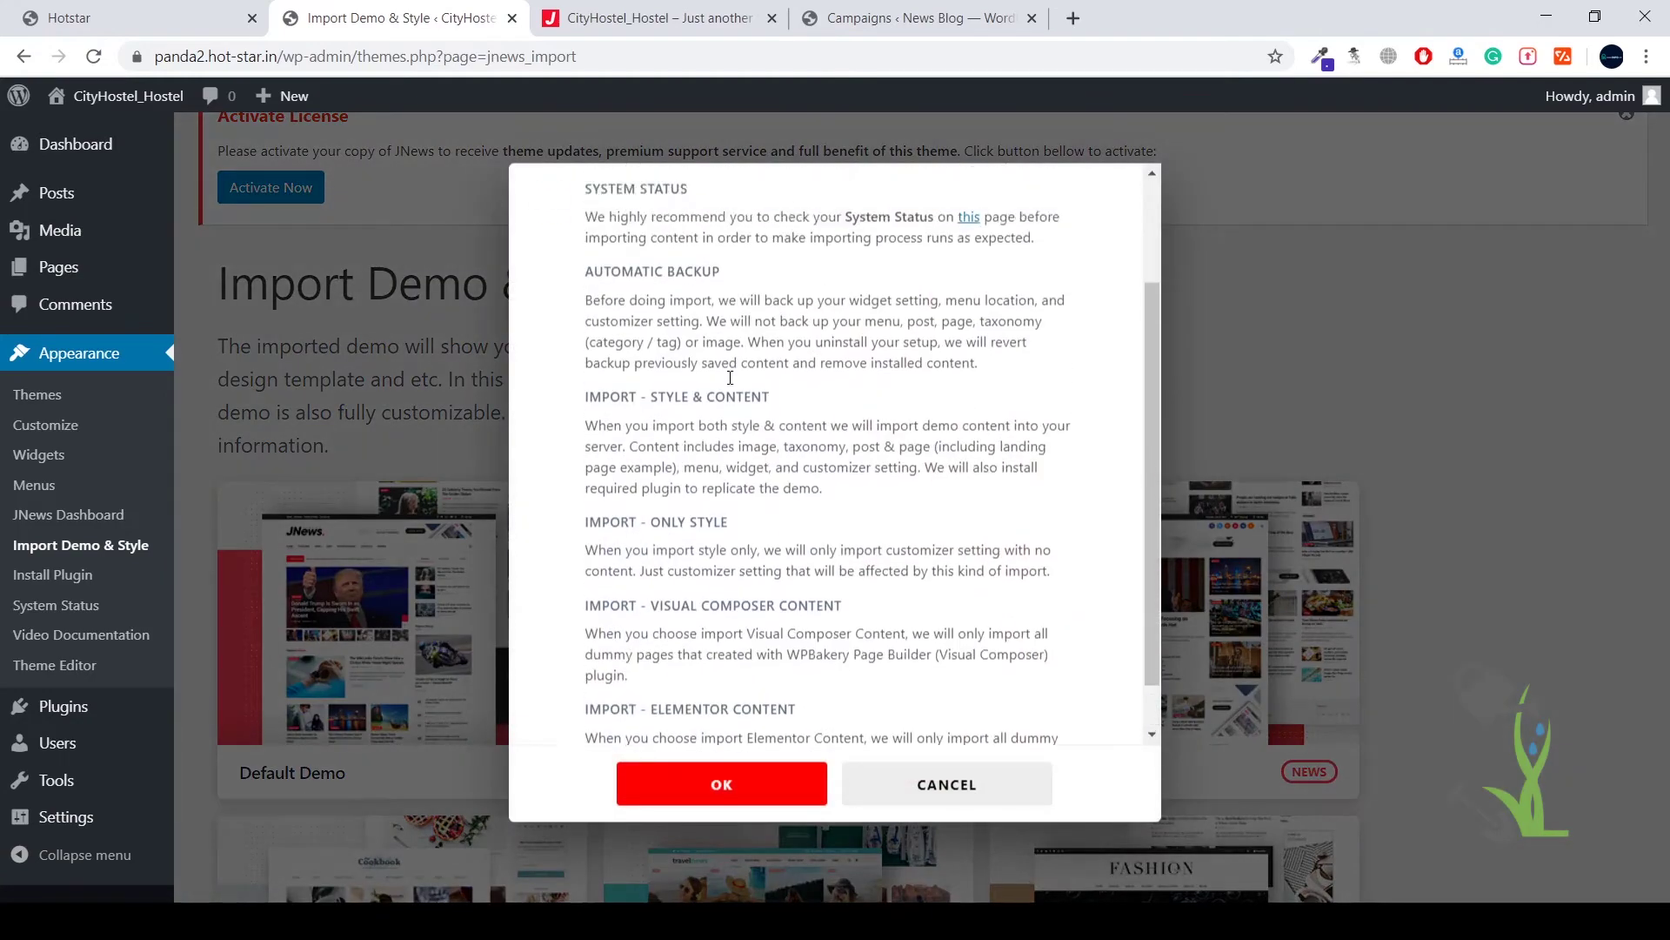
pyautogui.scroll(1, 730, 377)
pyautogui.scroll(1, 729, 377)
pyautogui.scroll(-2, 730, 376)
pyautogui.scroll(2, 730, 376)
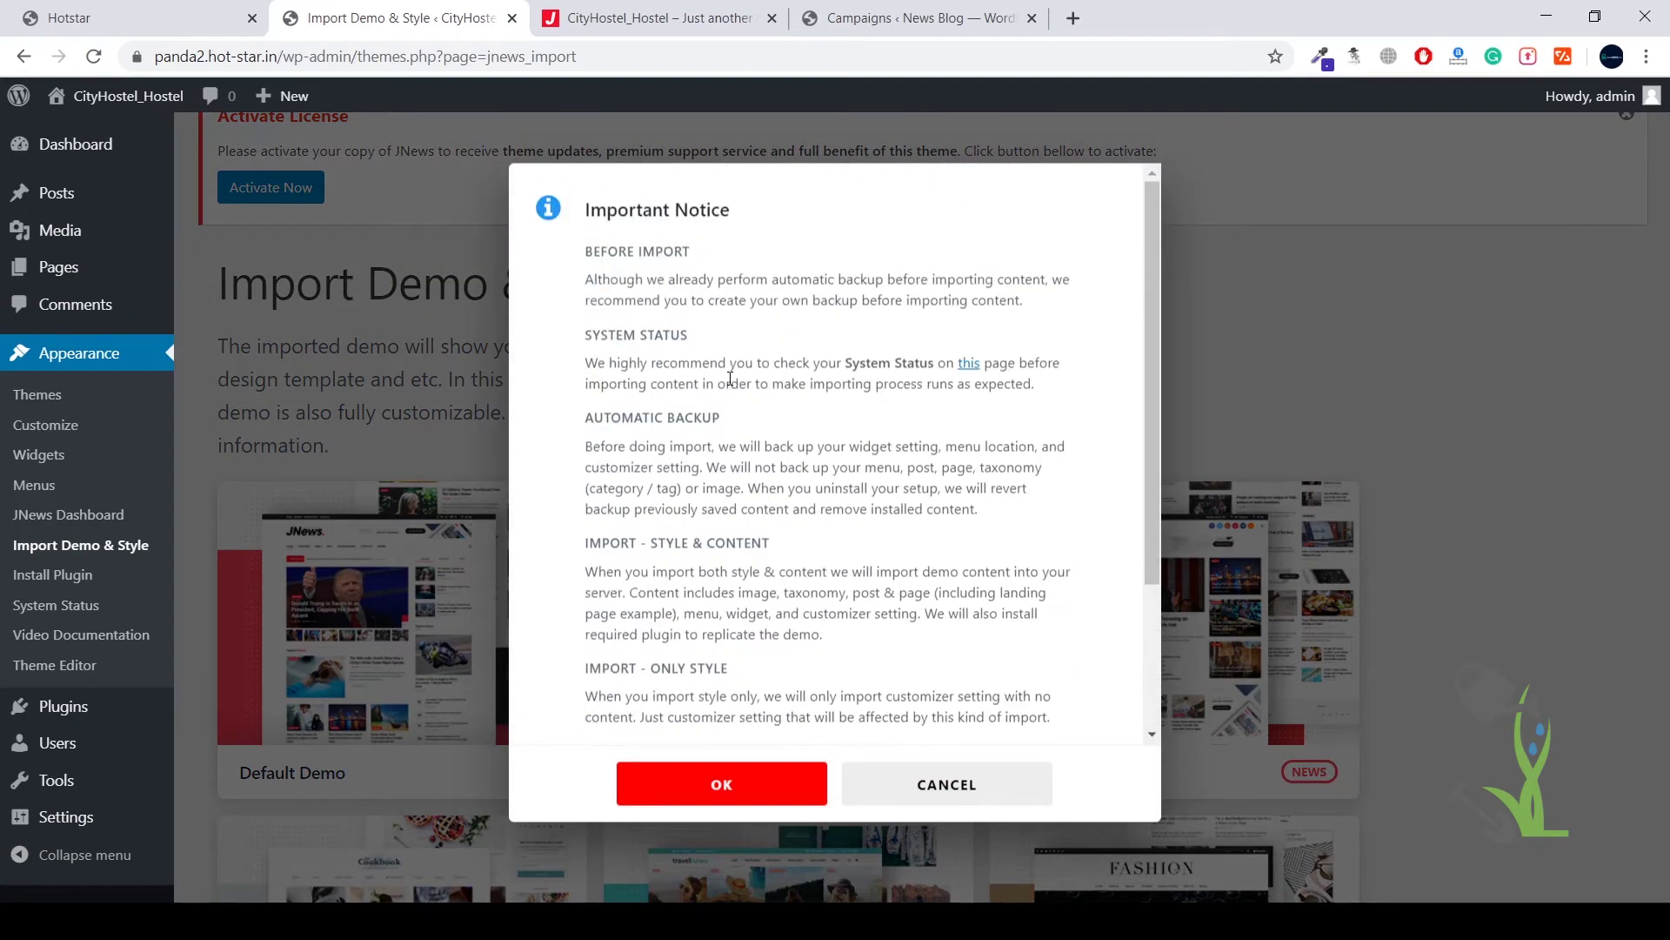
pyautogui.scroll(-2, 730, 377)
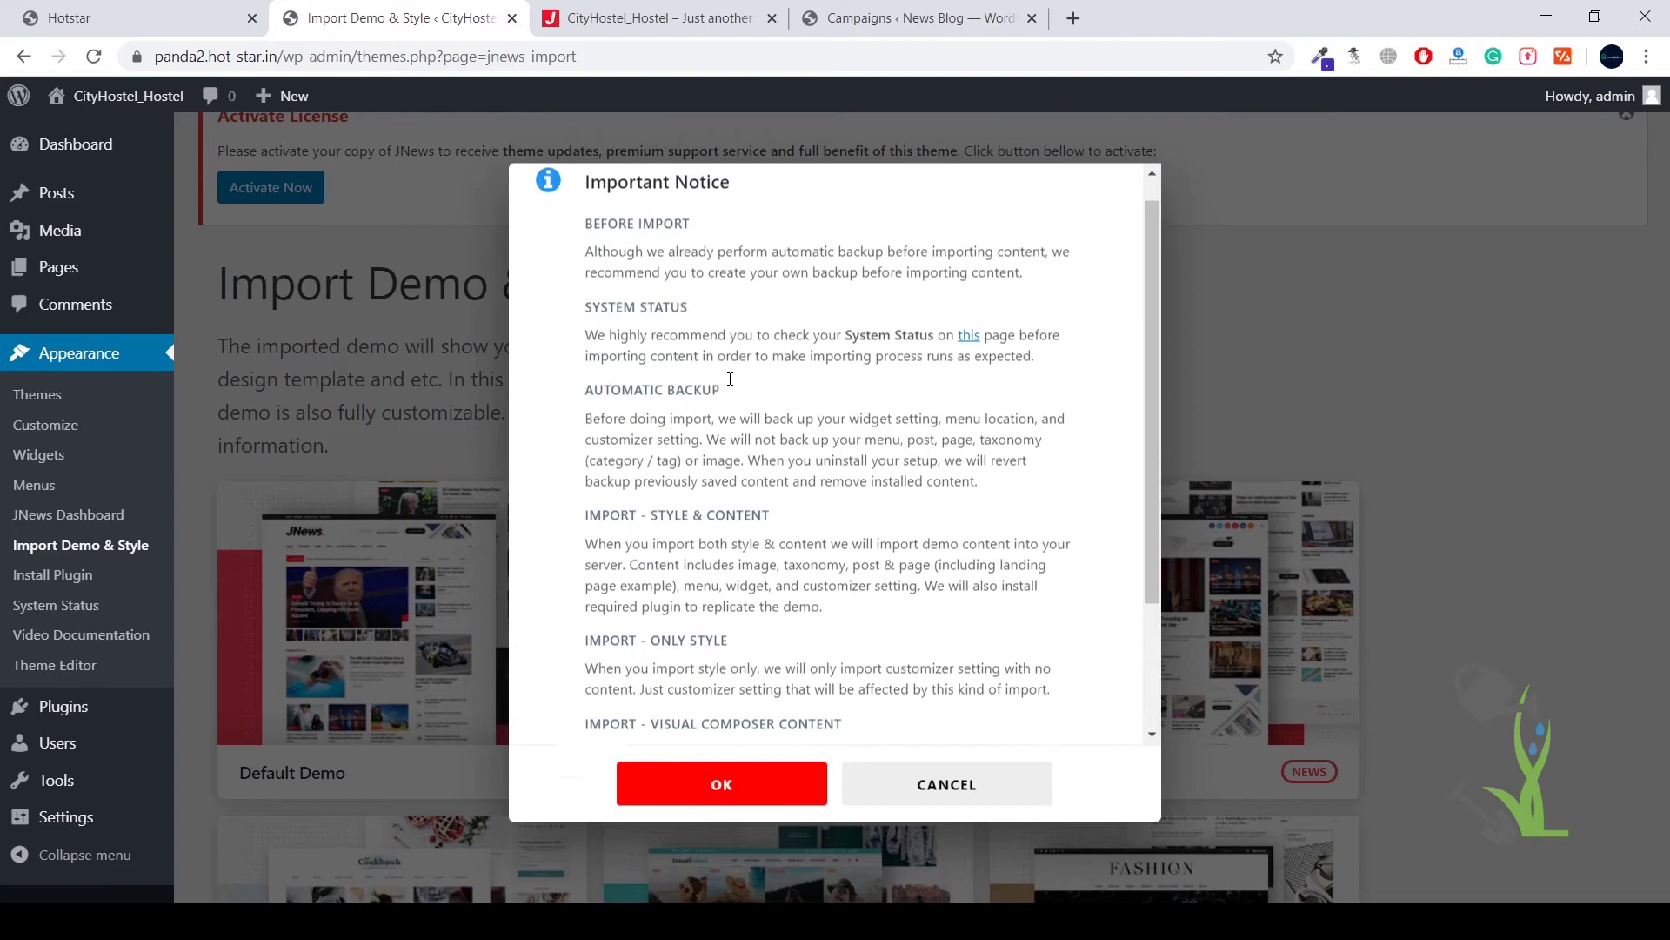
pyautogui.scroll(2, 730, 377)
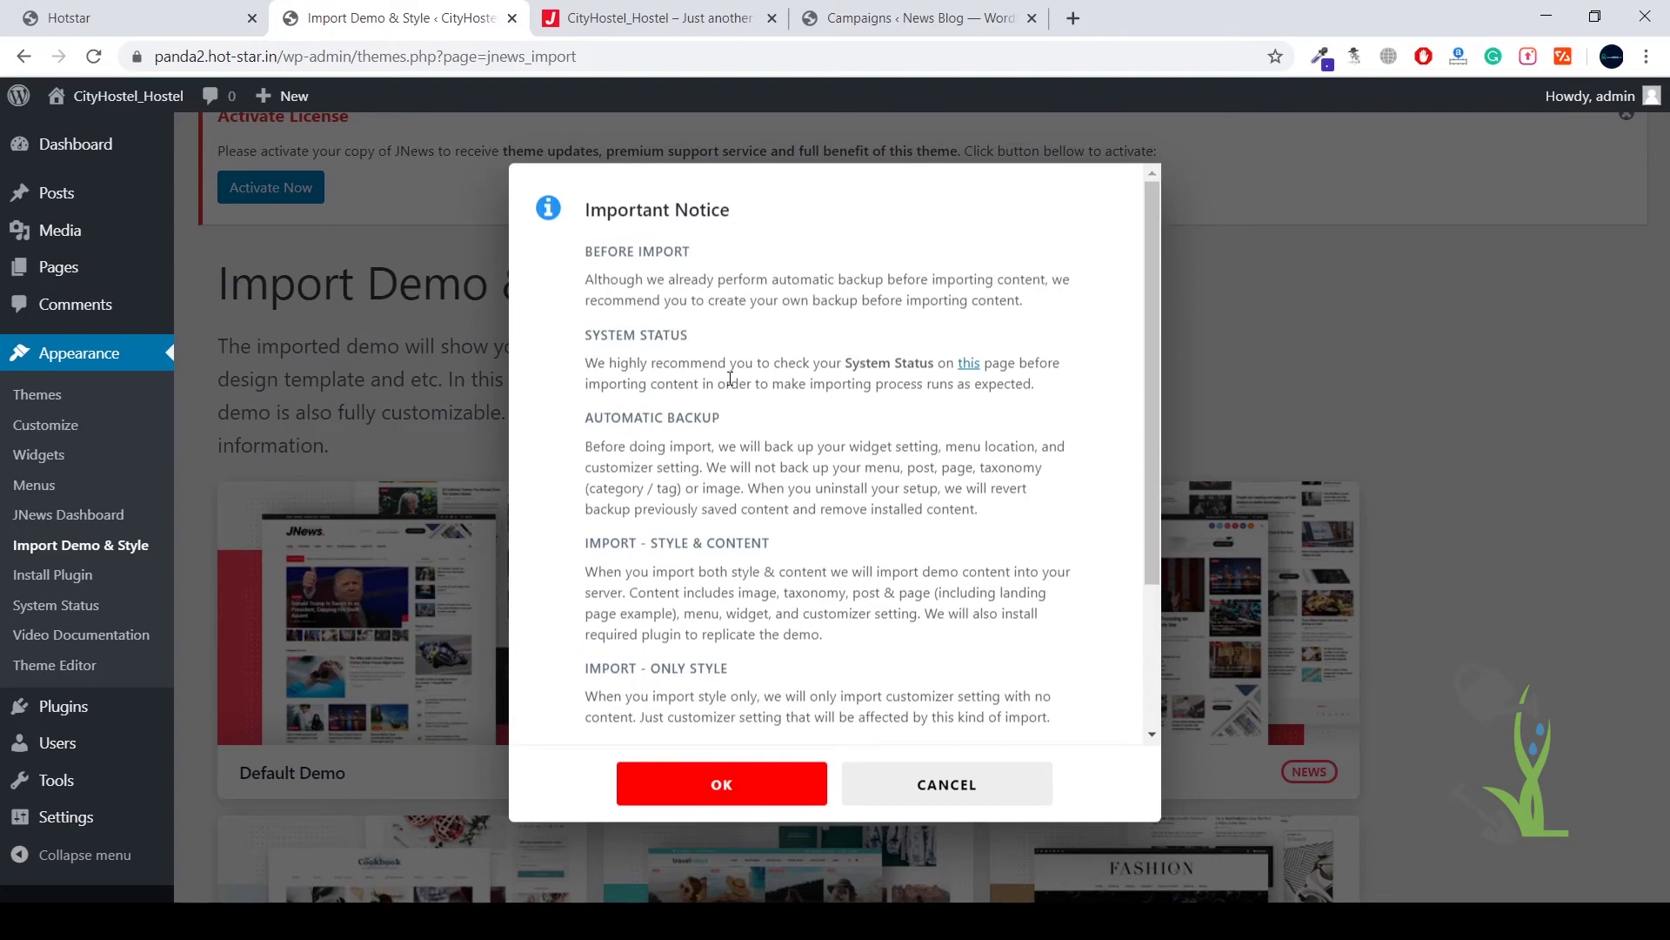
pyautogui.scroll(-2, 730, 376)
pyautogui.scroll(2, 730, 377)
pyautogui.click(770, 794)
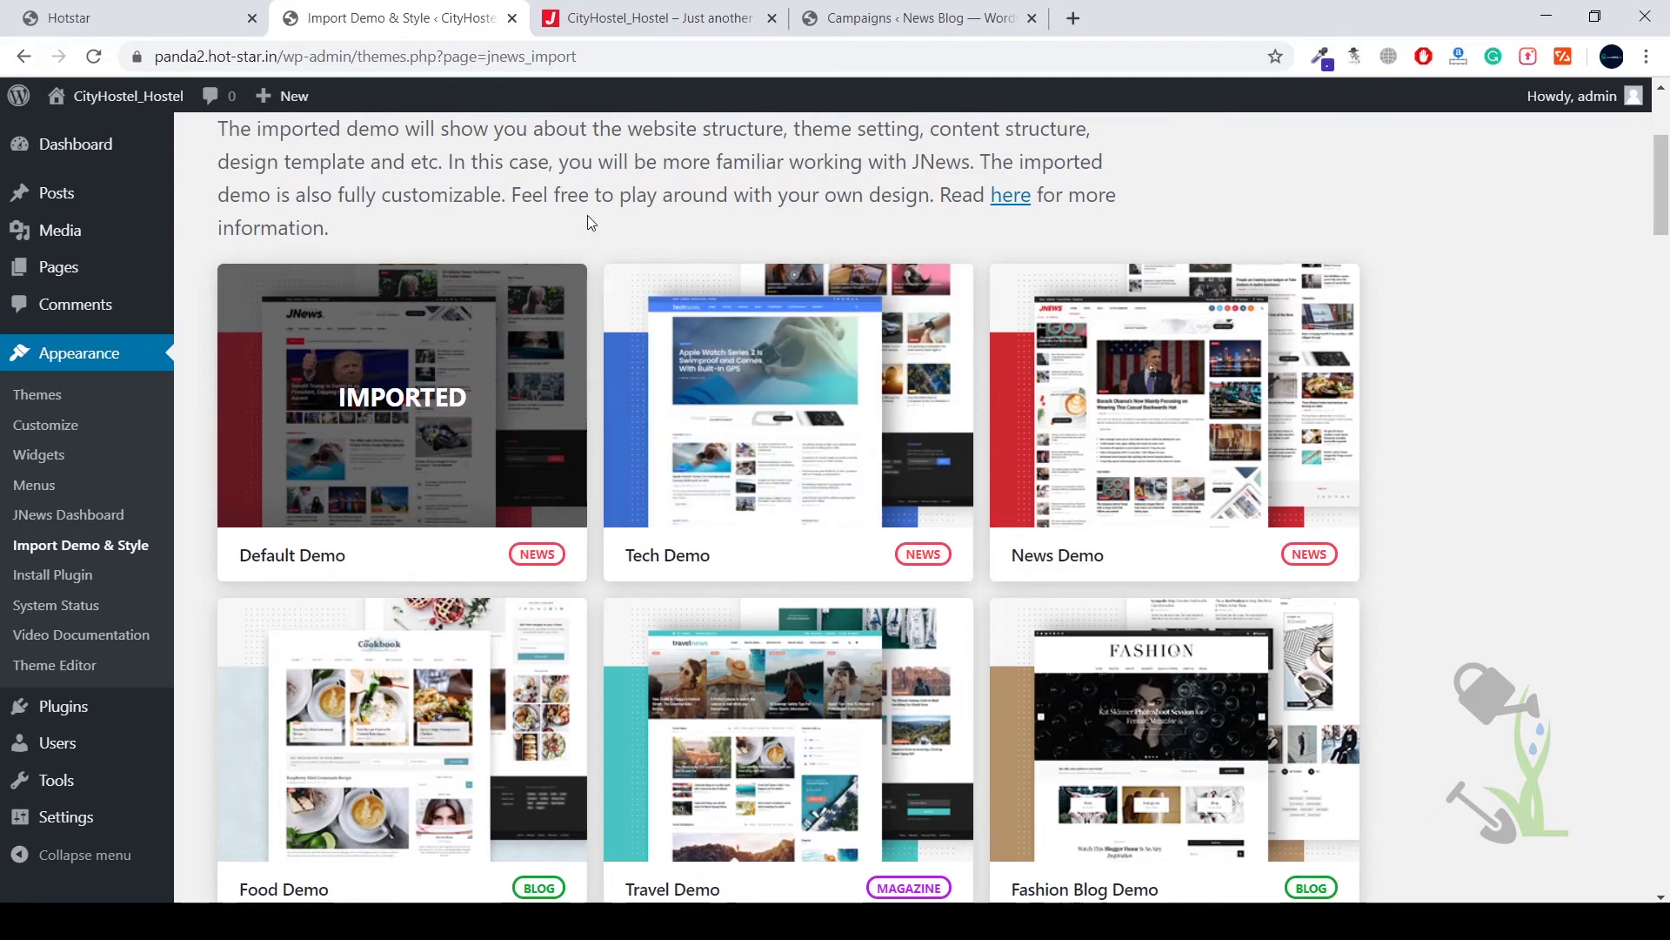
# Open the live site in a new tab and preview the header mega menus
pyautogui.moveTo(131, 115)
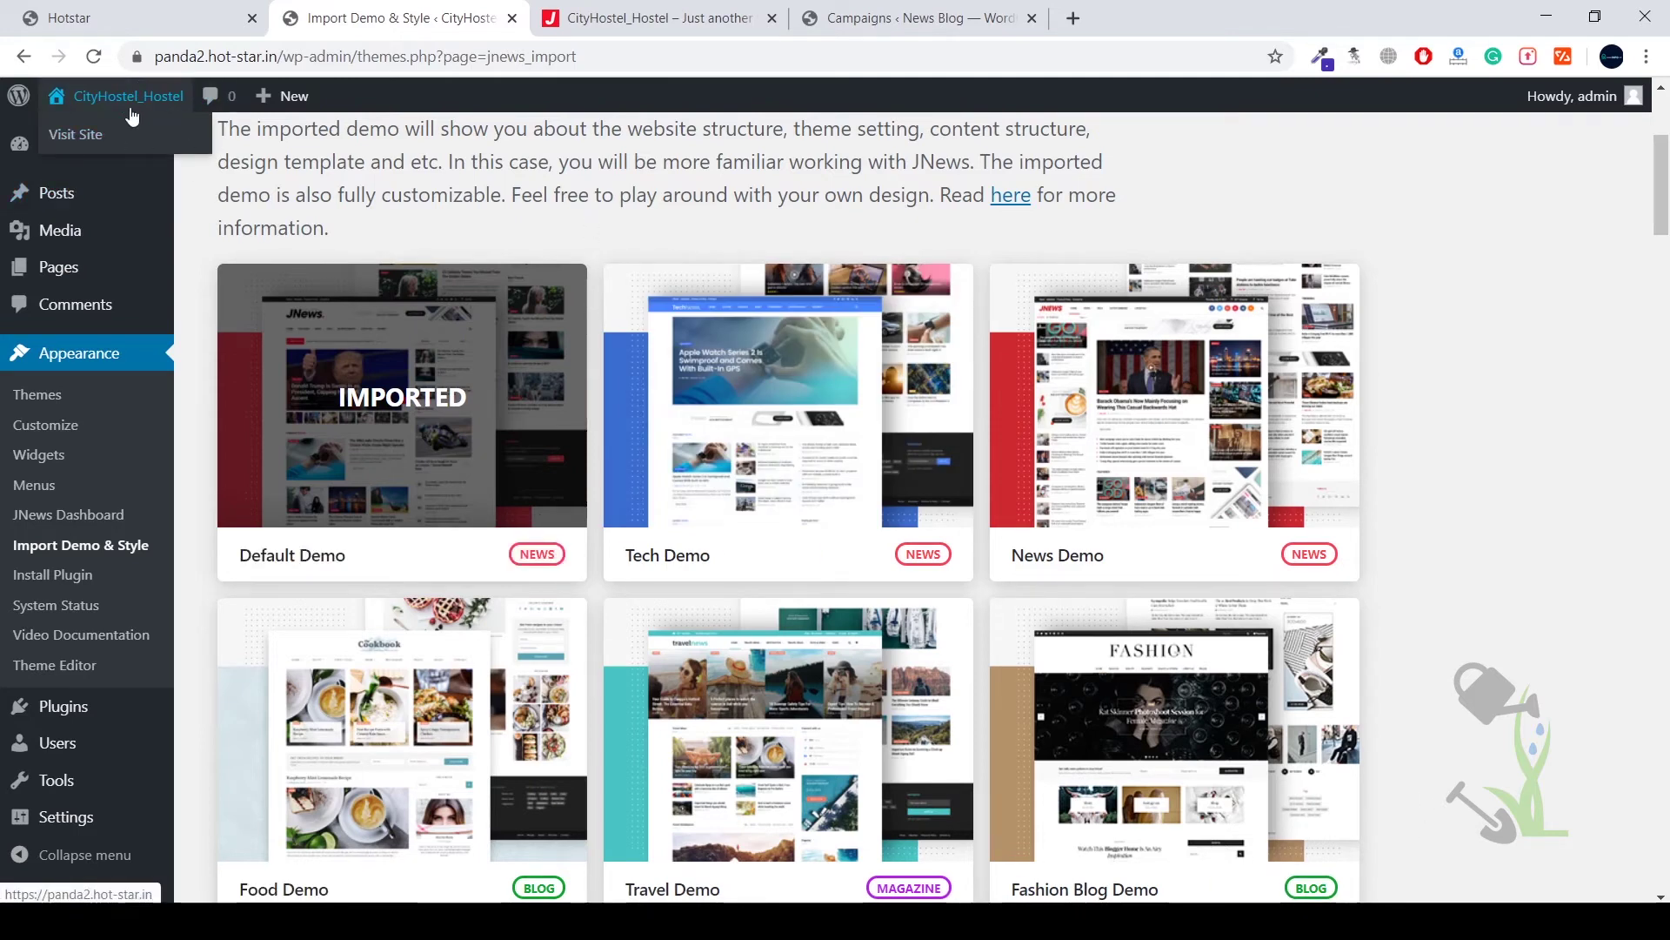
pyautogui.middleClick(85, 136)
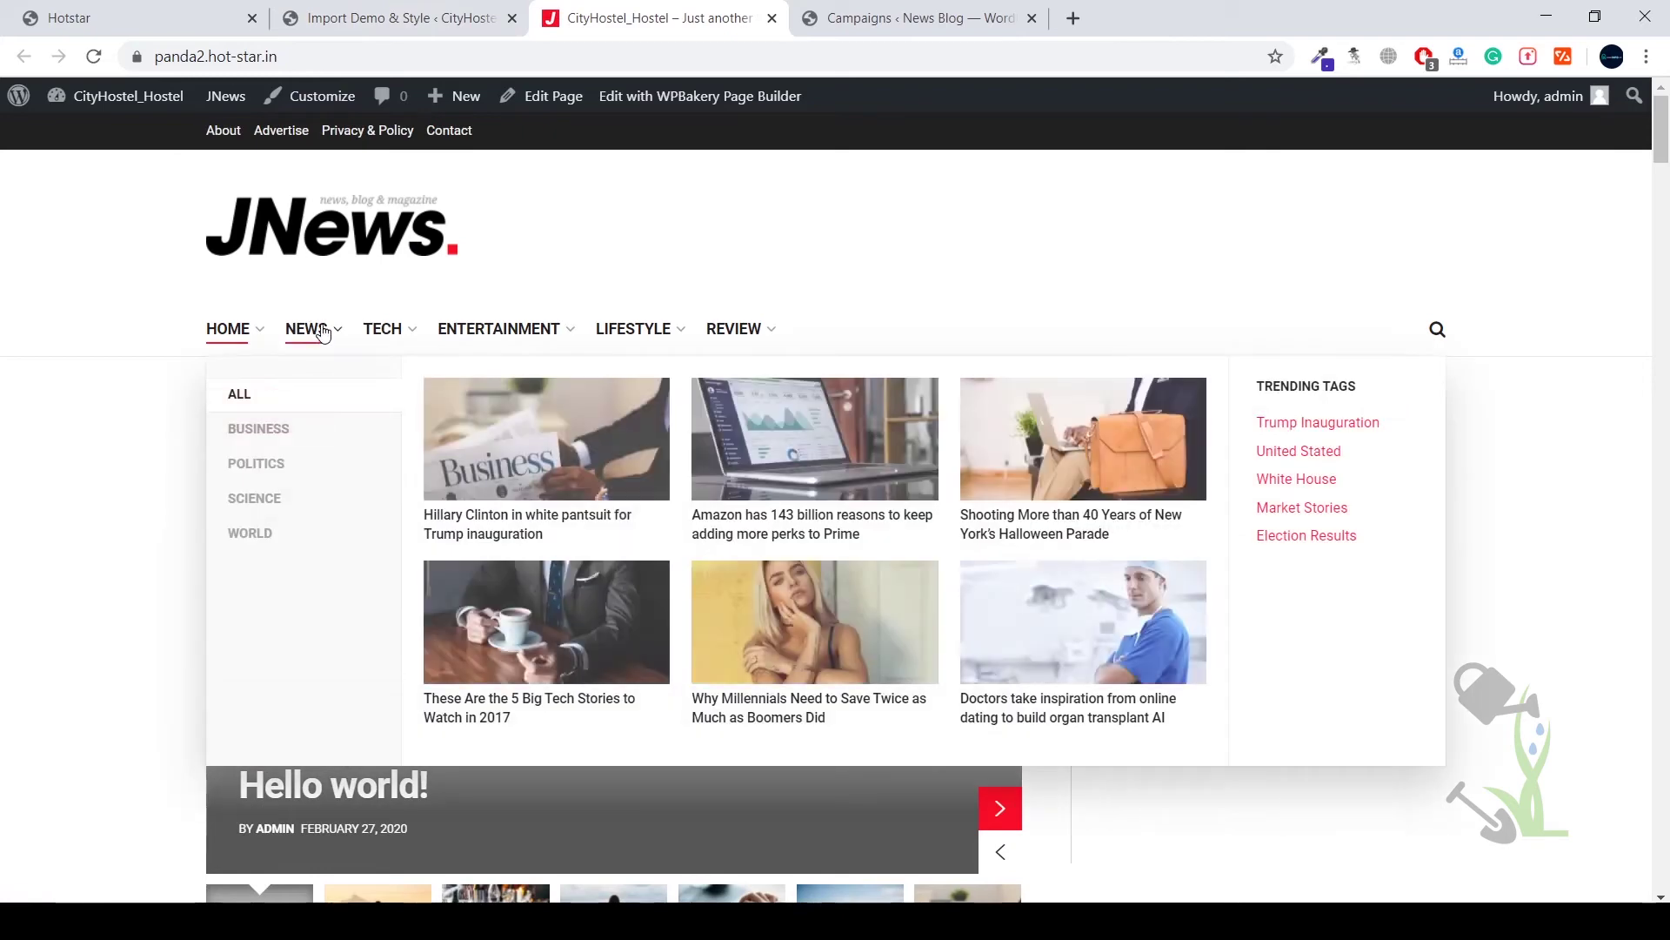
pyautogui.moveTo(398, 326)
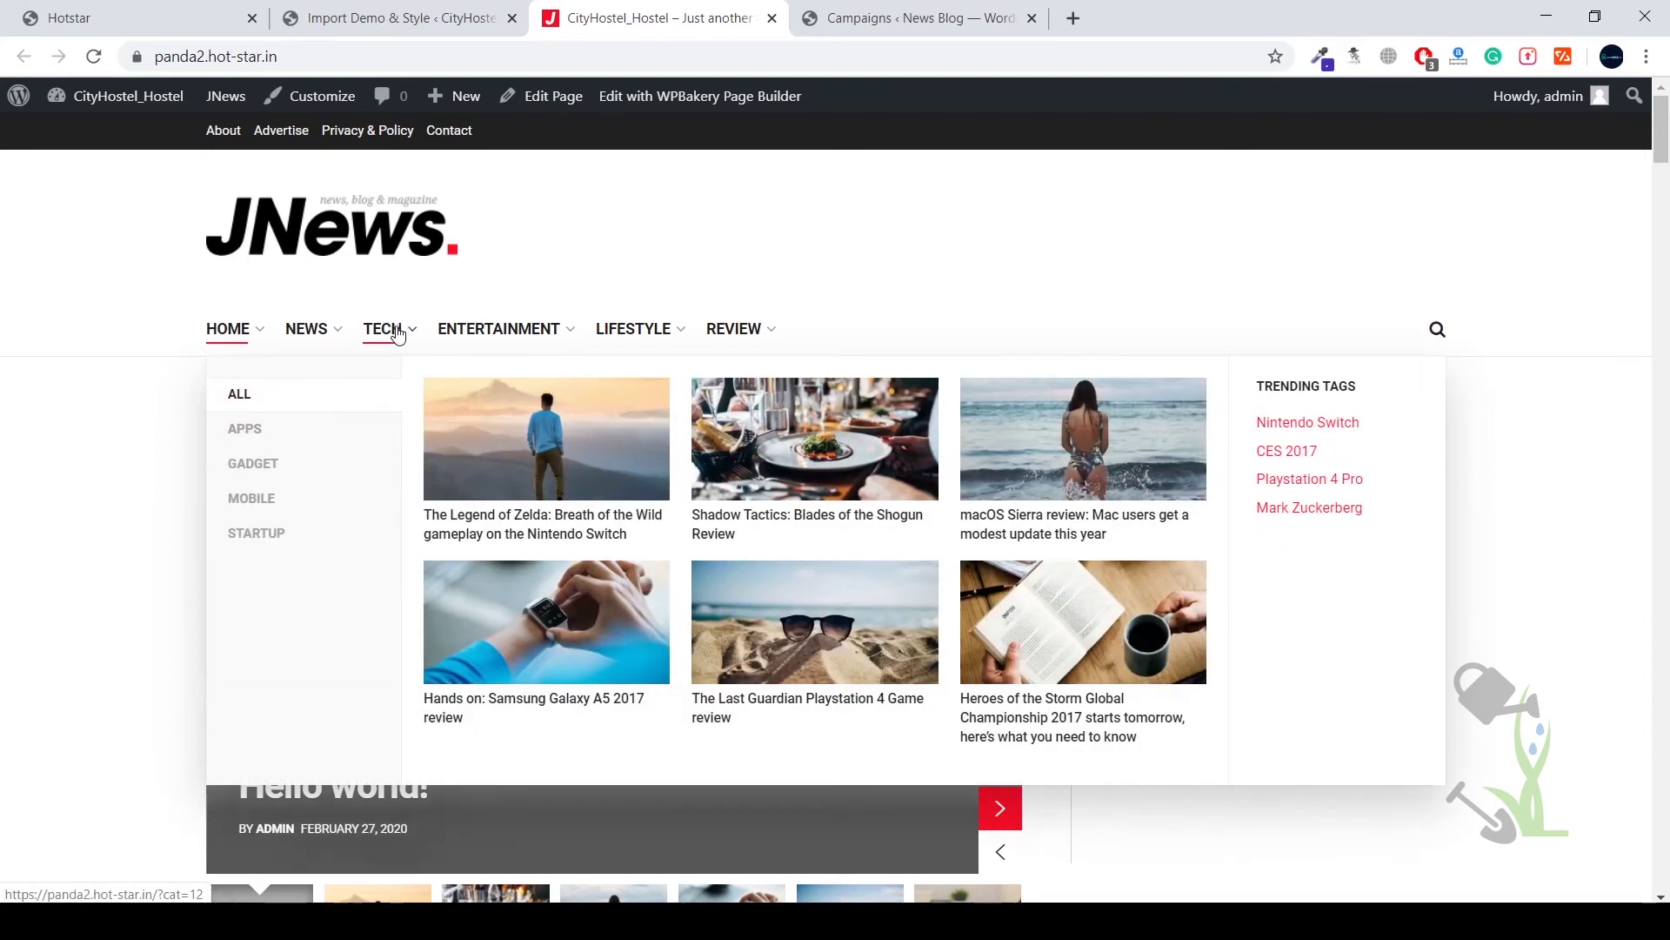
pyautogui.moveTo(452, 348)
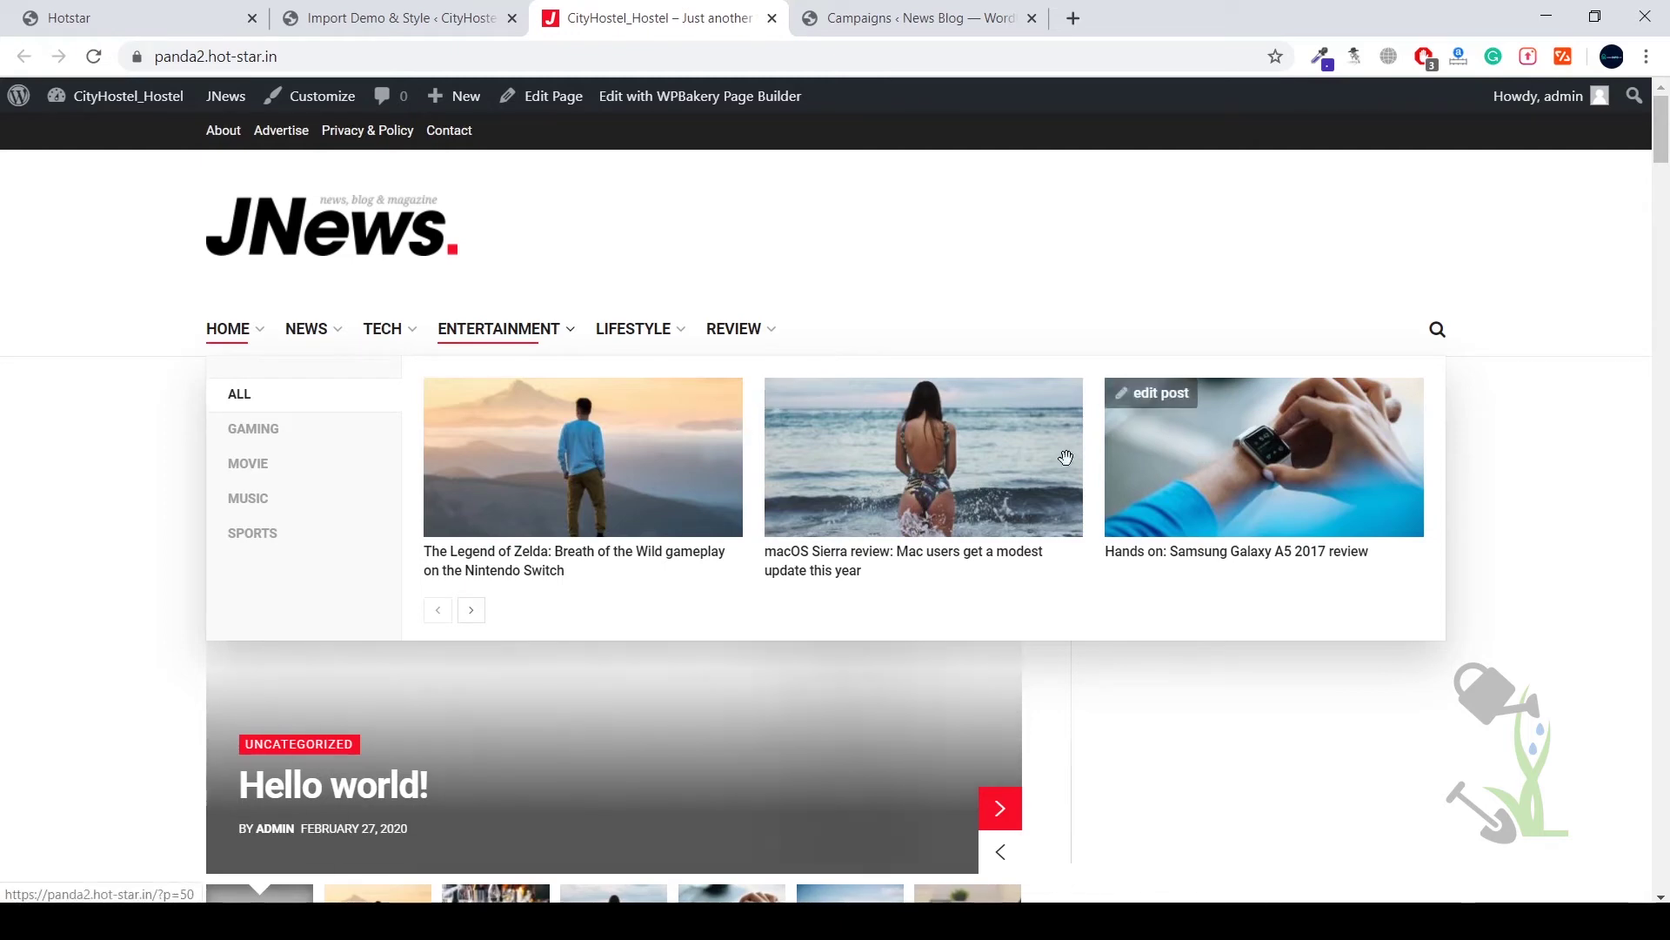
pyautogui.moveTo(527, 471)
# Scroll the demo homepage and open 'How couples can solve lighting disagreements for good'
pyautogui.scroll(-7, 143, 473)
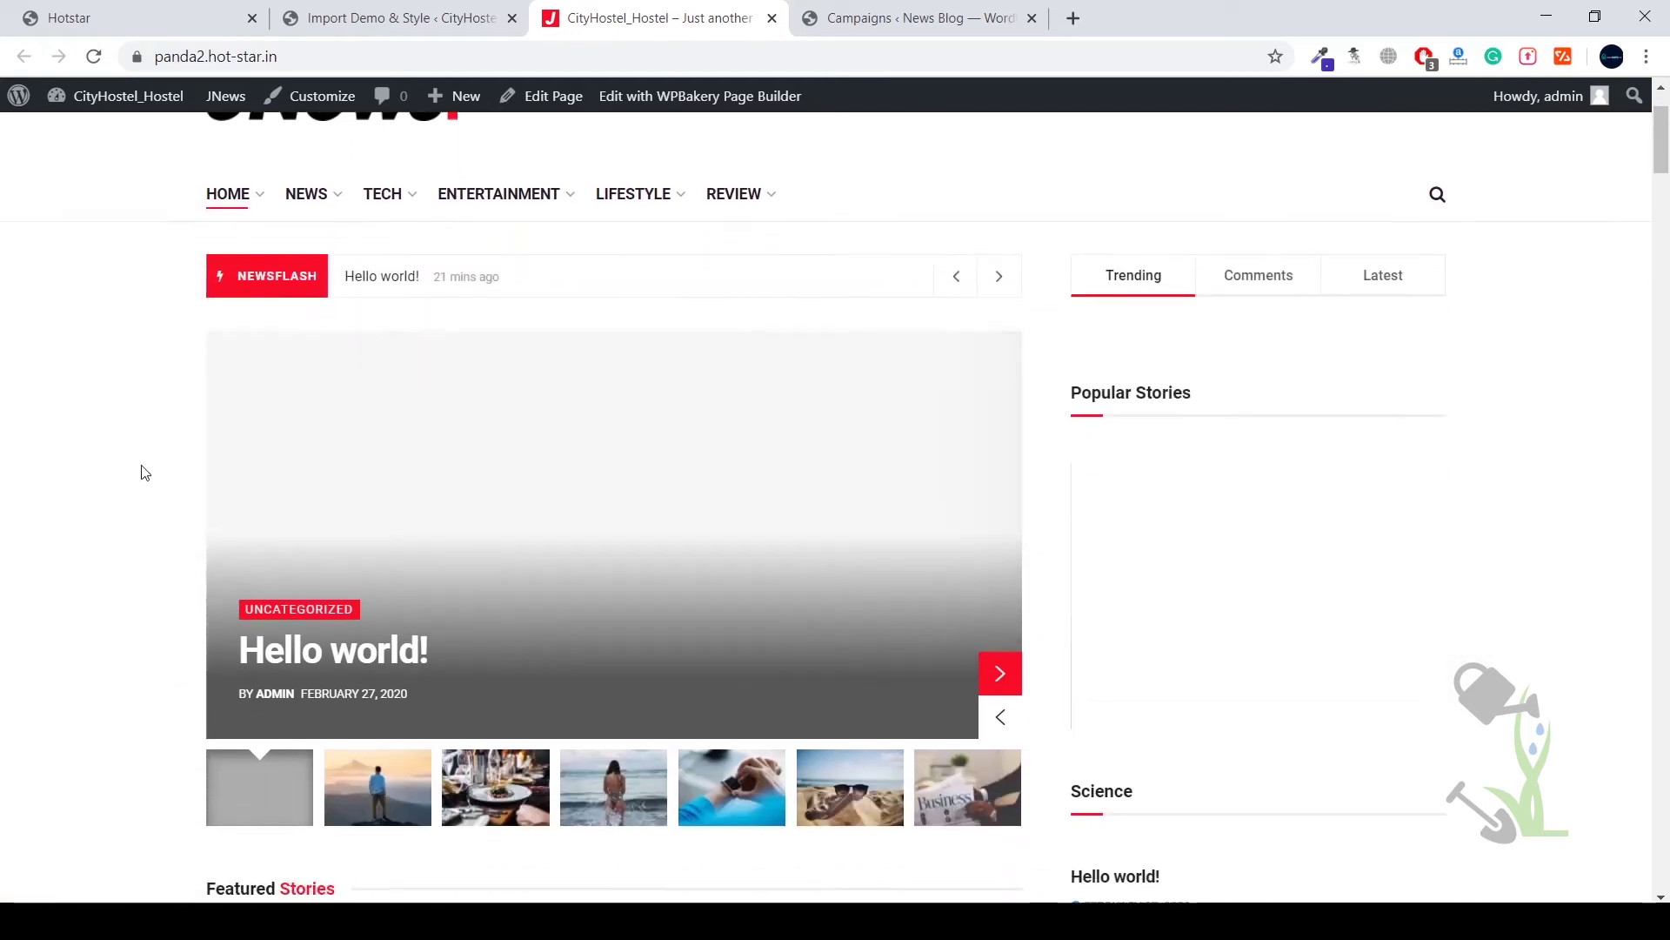
pyautogui.scroll(6, 143, 472)
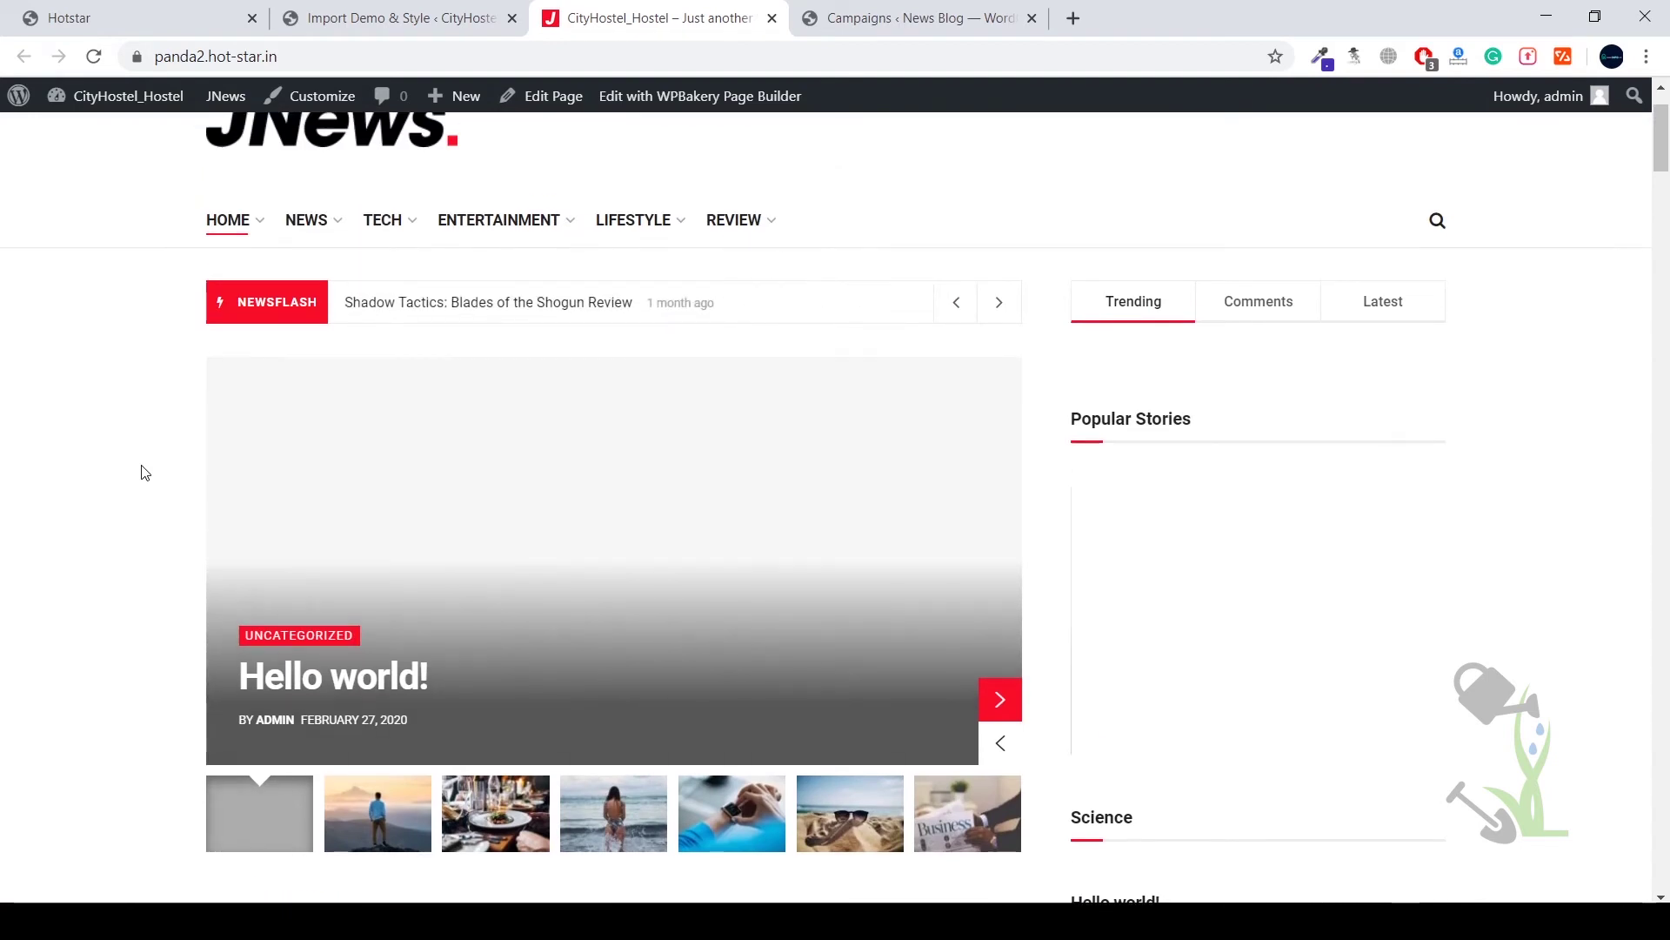
pyautogui.scroll(-2, 155, 478)
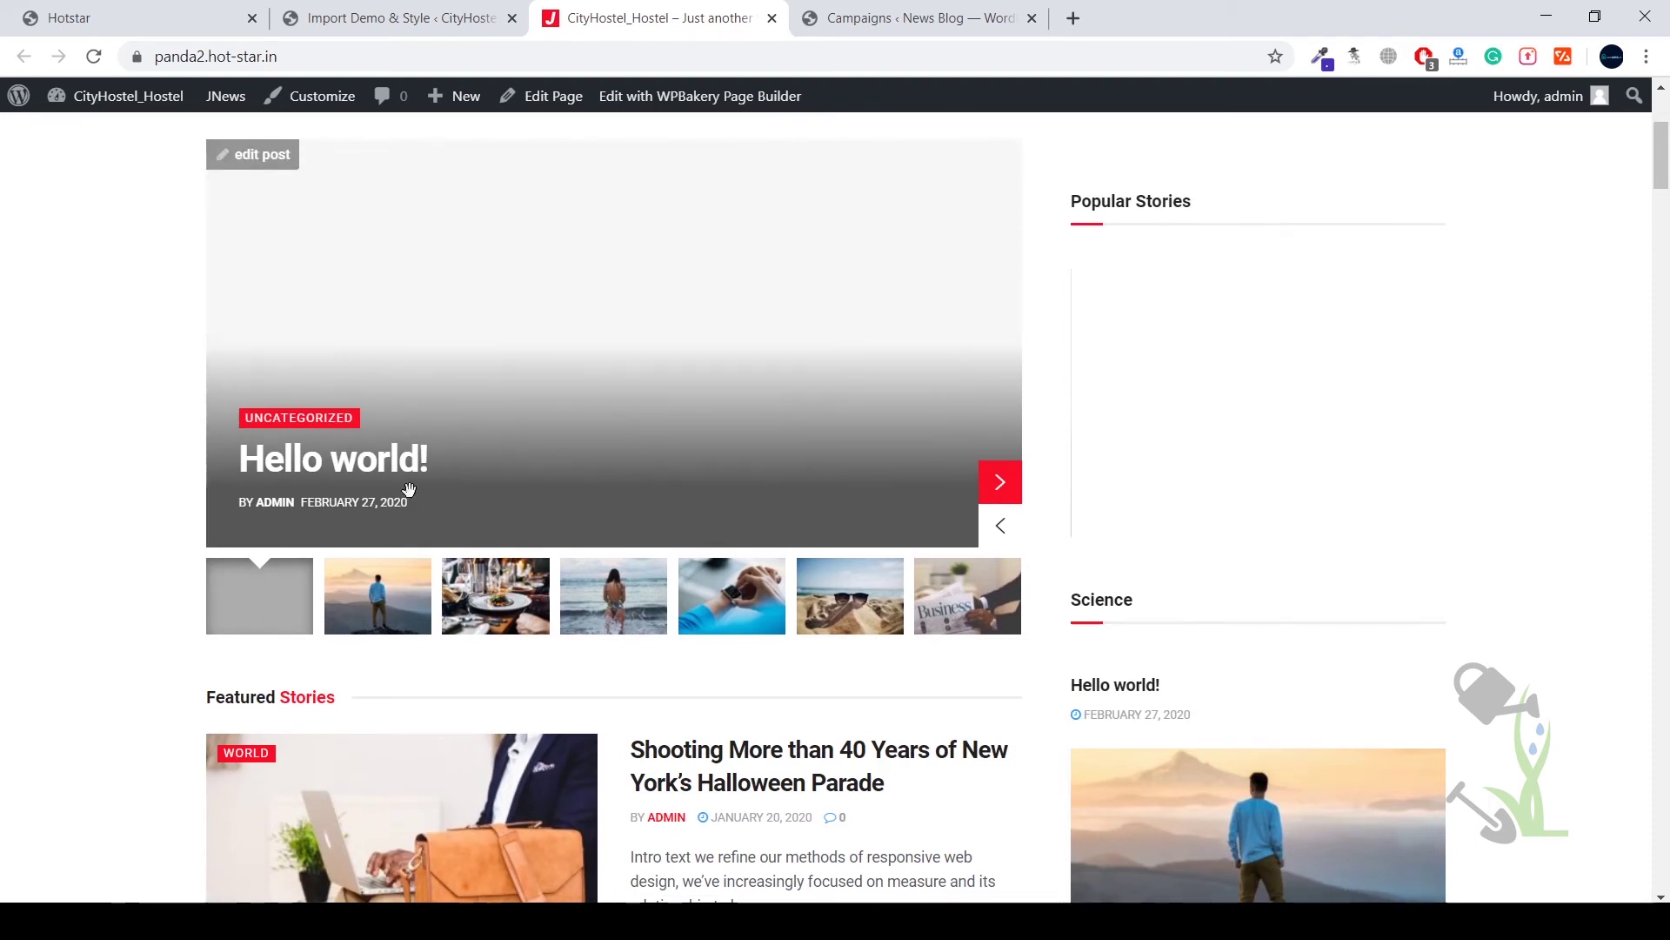
pyautogui.scroll(-4, 548, 456)
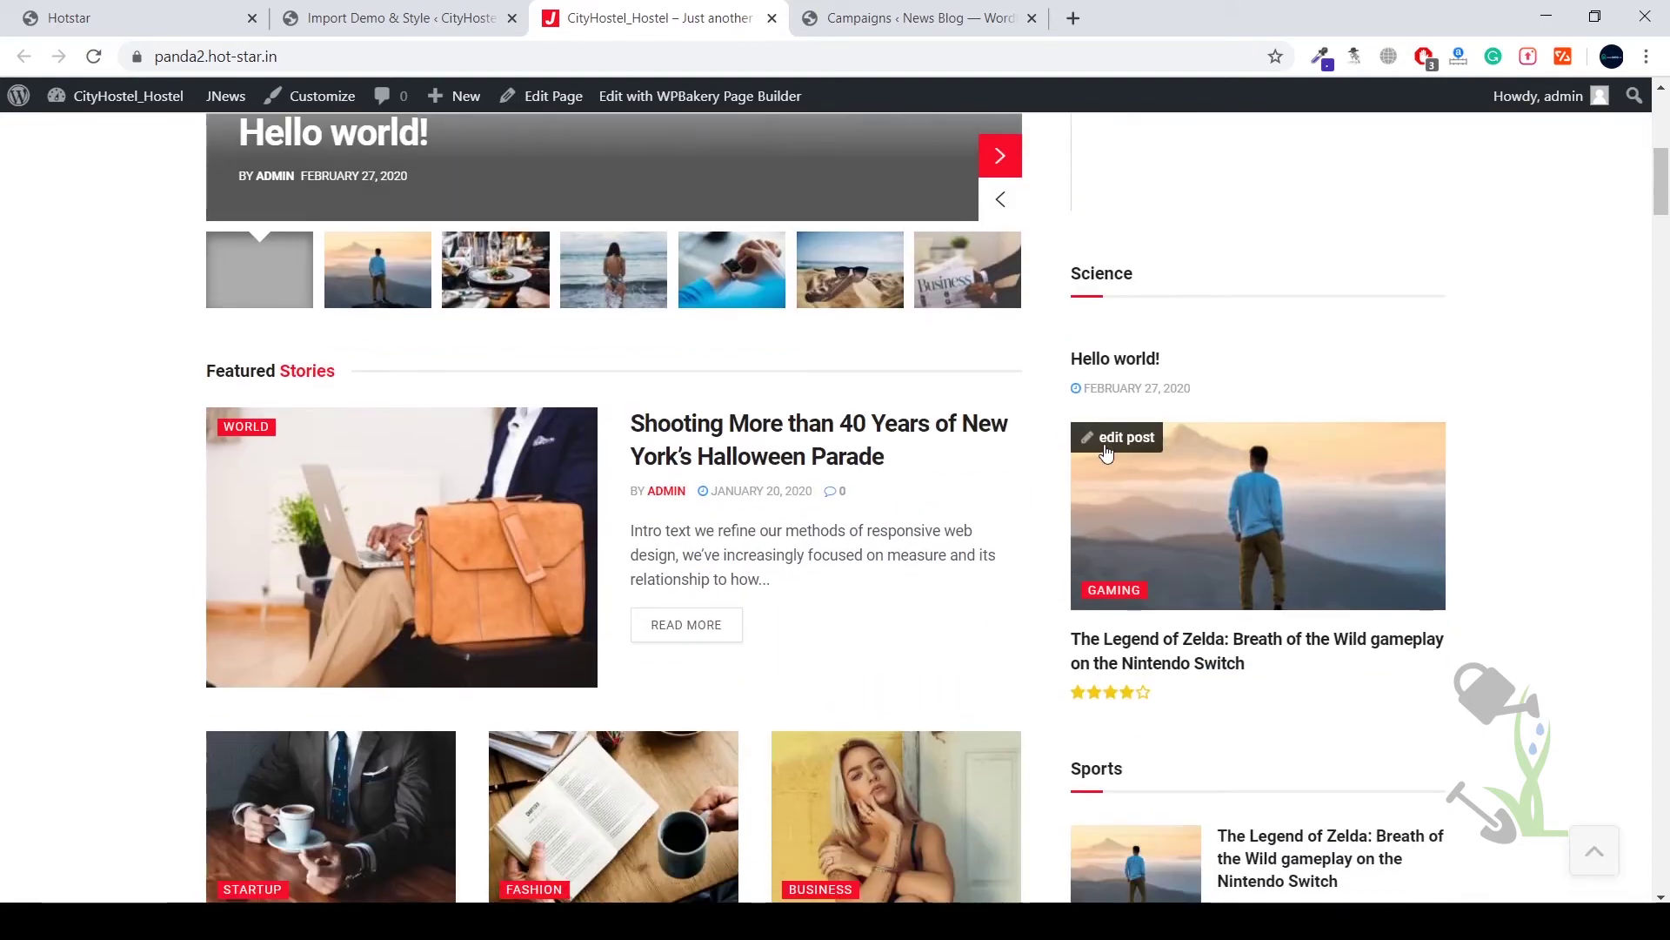
pyautogui.scroll(-7, 1096, 452)
pyautogui.scroll(-10, 1058, 491)
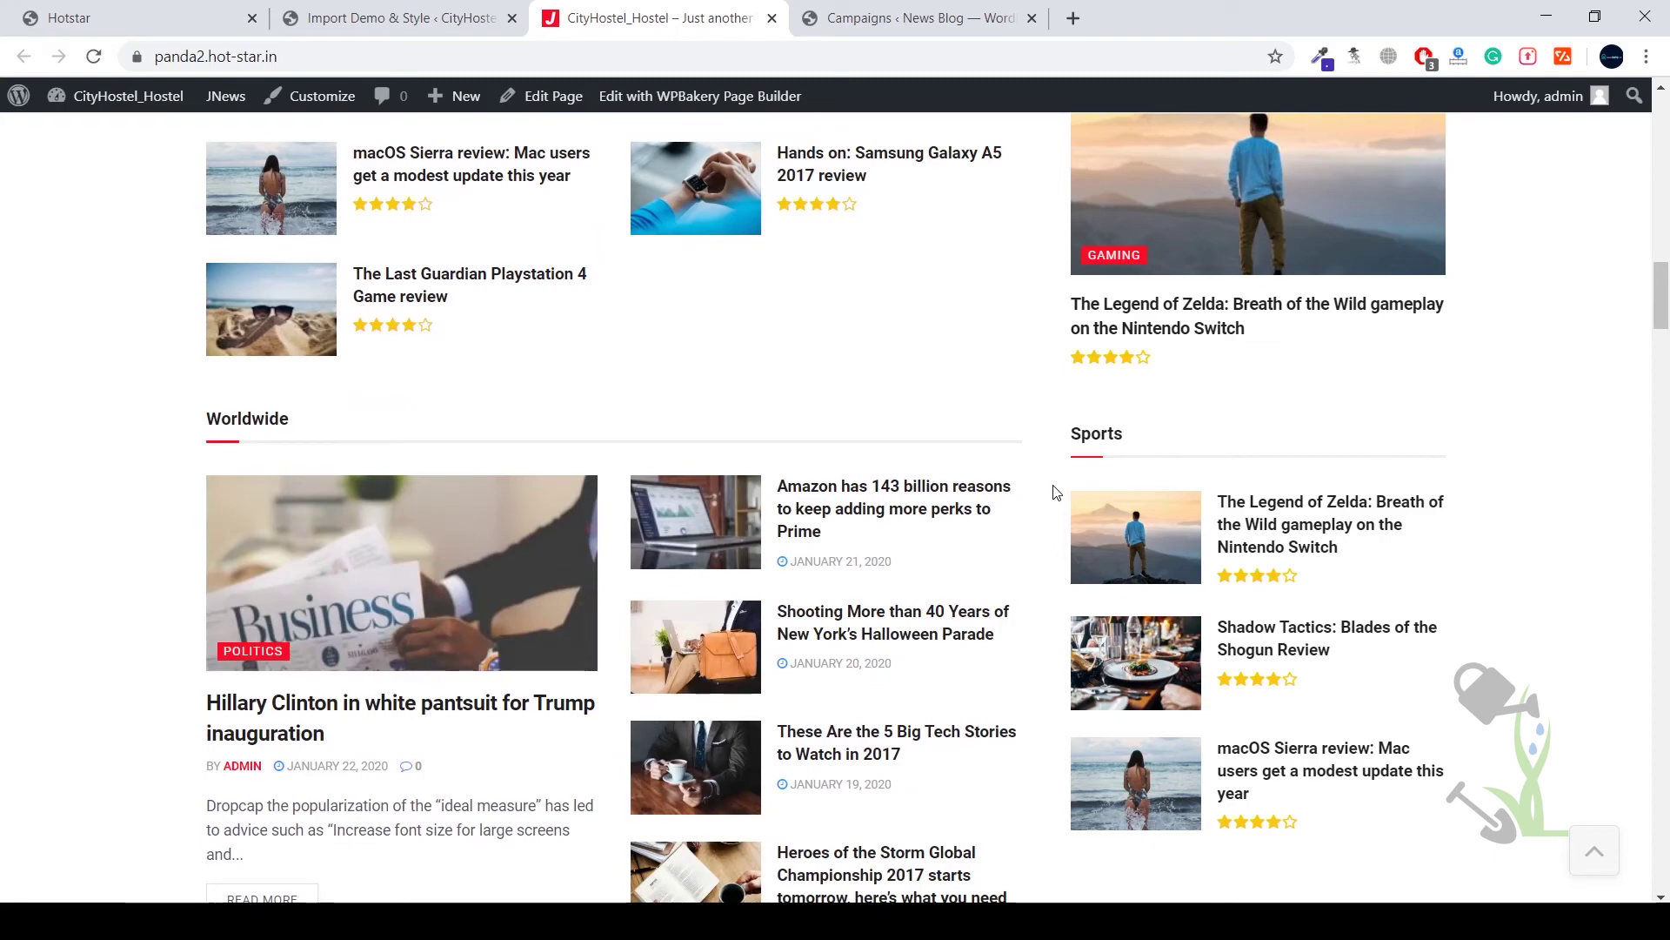
pyautogui.scroll(-1, 1057, 493)
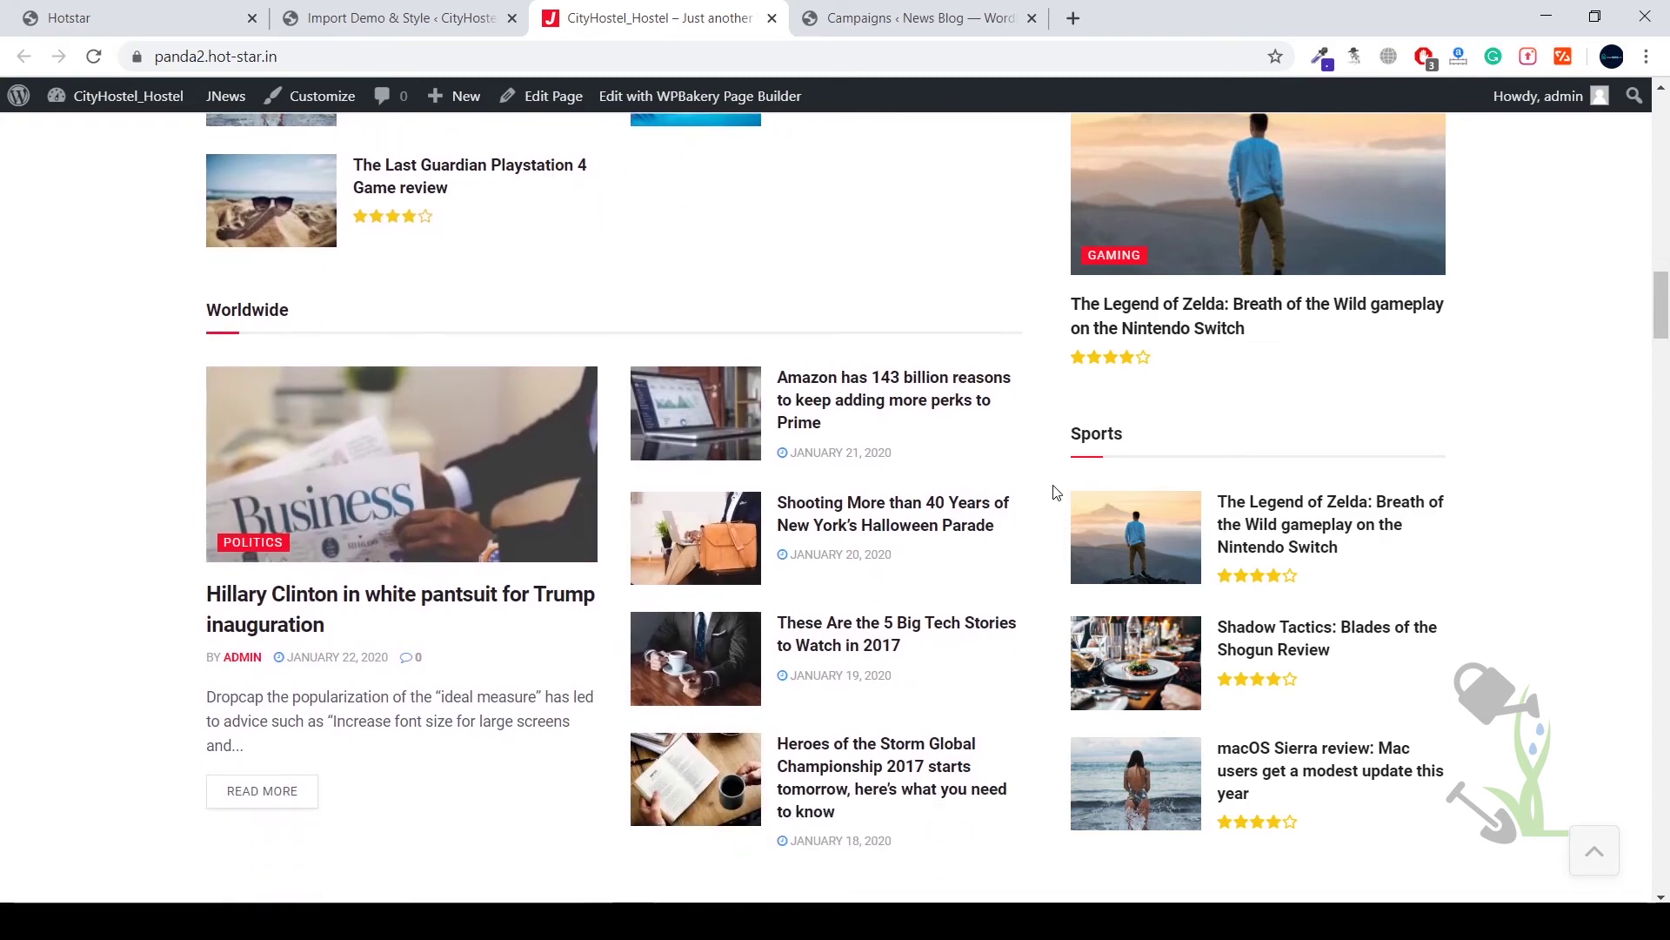
pyautogui.scroll(-10, 1057, 493)
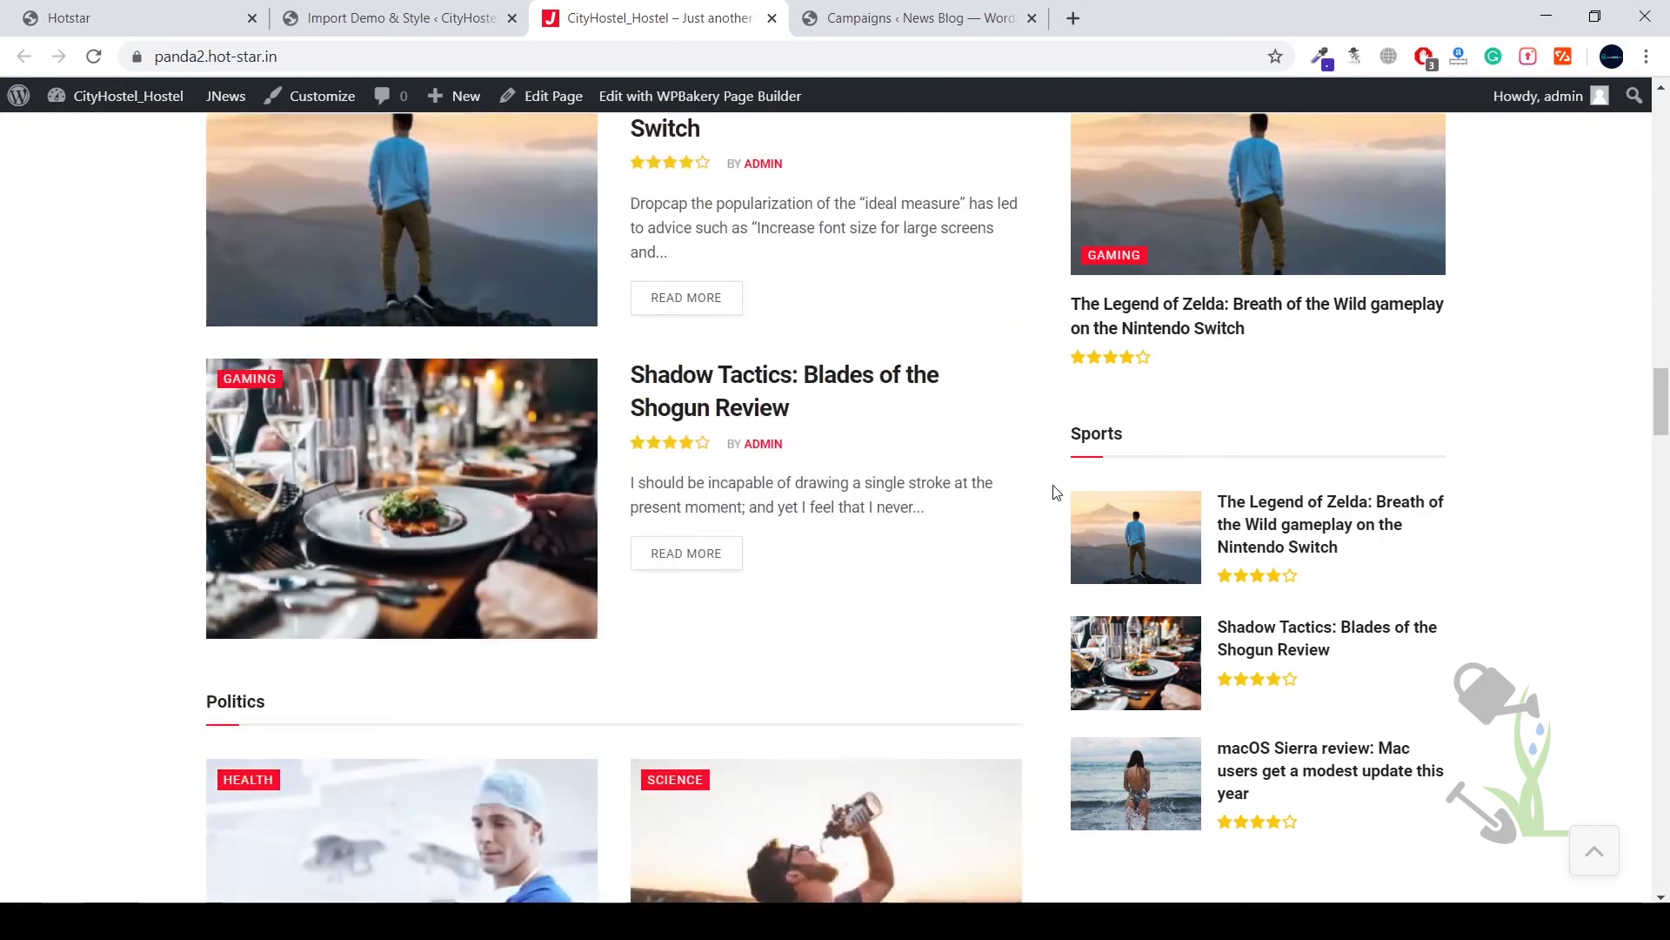
pyautogui.scroll(-2, 1056, 493)
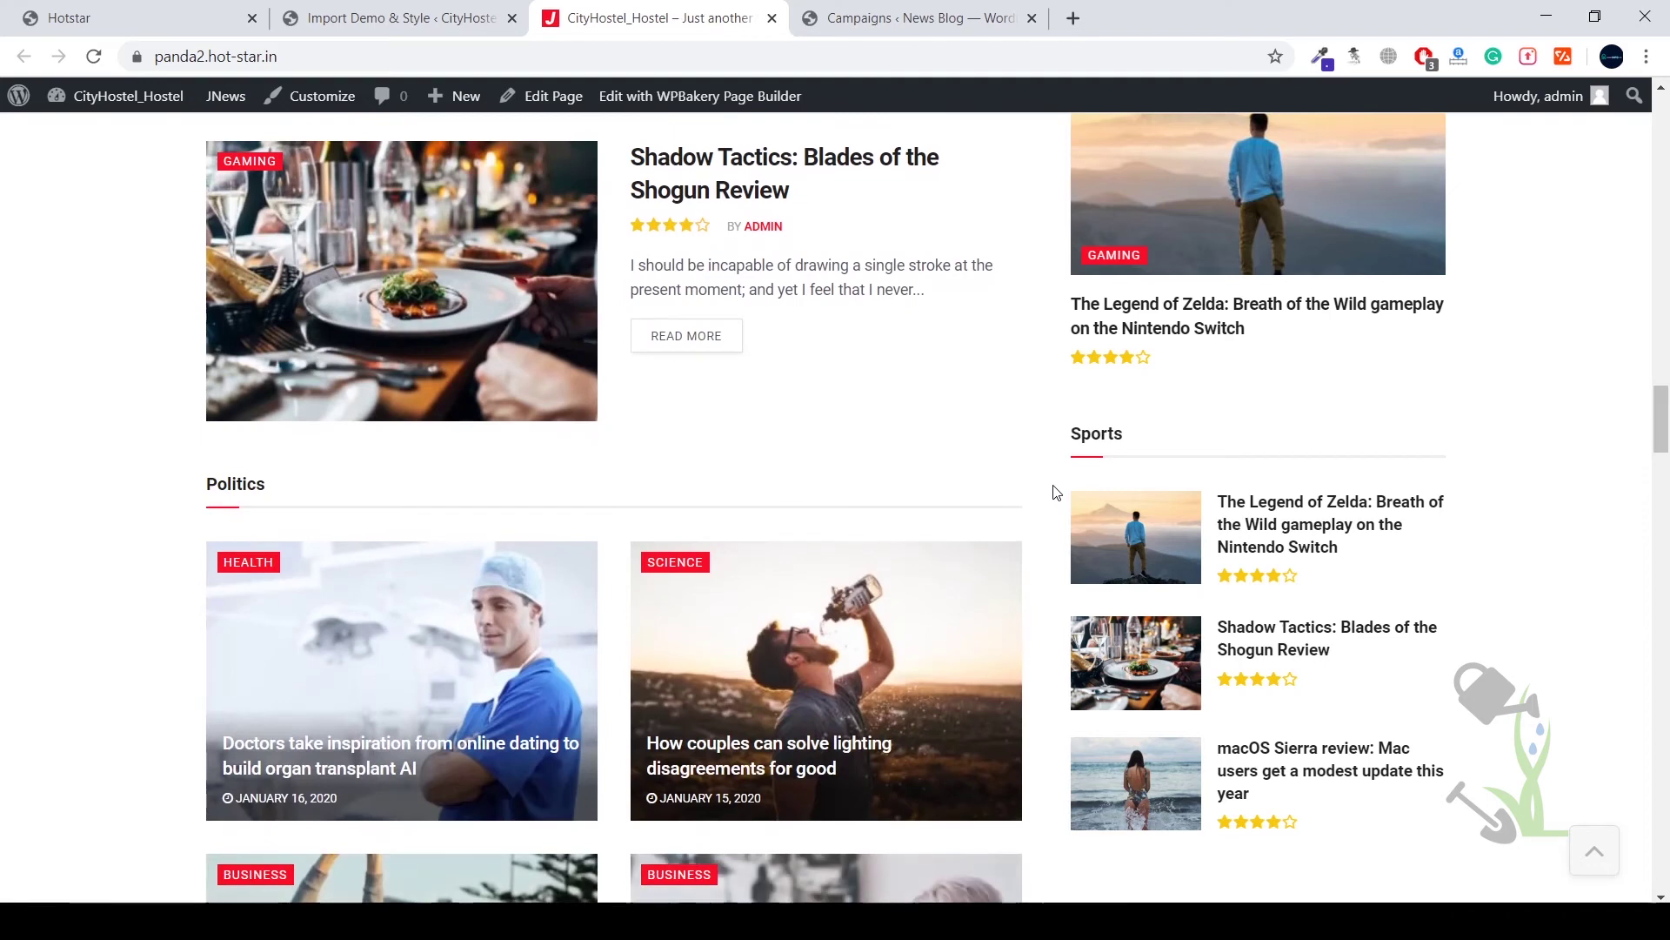
pyautogui.moveTo(1157, 444); pyautogui.dragTo(1003, 440)
pyautogui.scroll(-5, 244, 500)
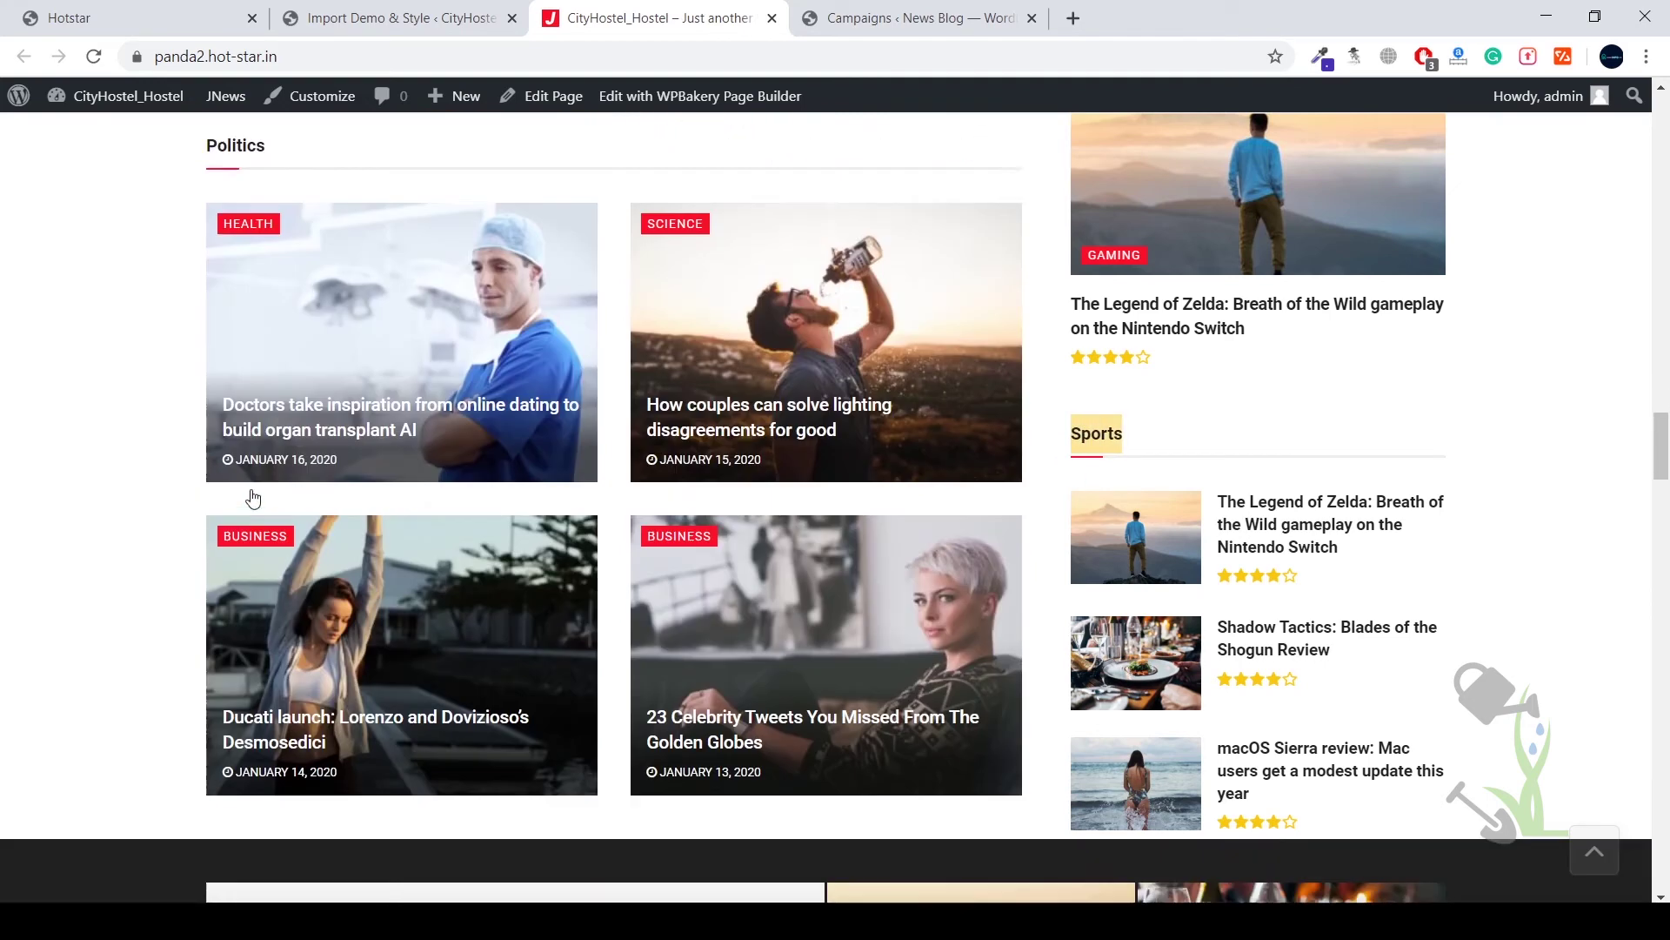
pyautogui.click(674, 314)
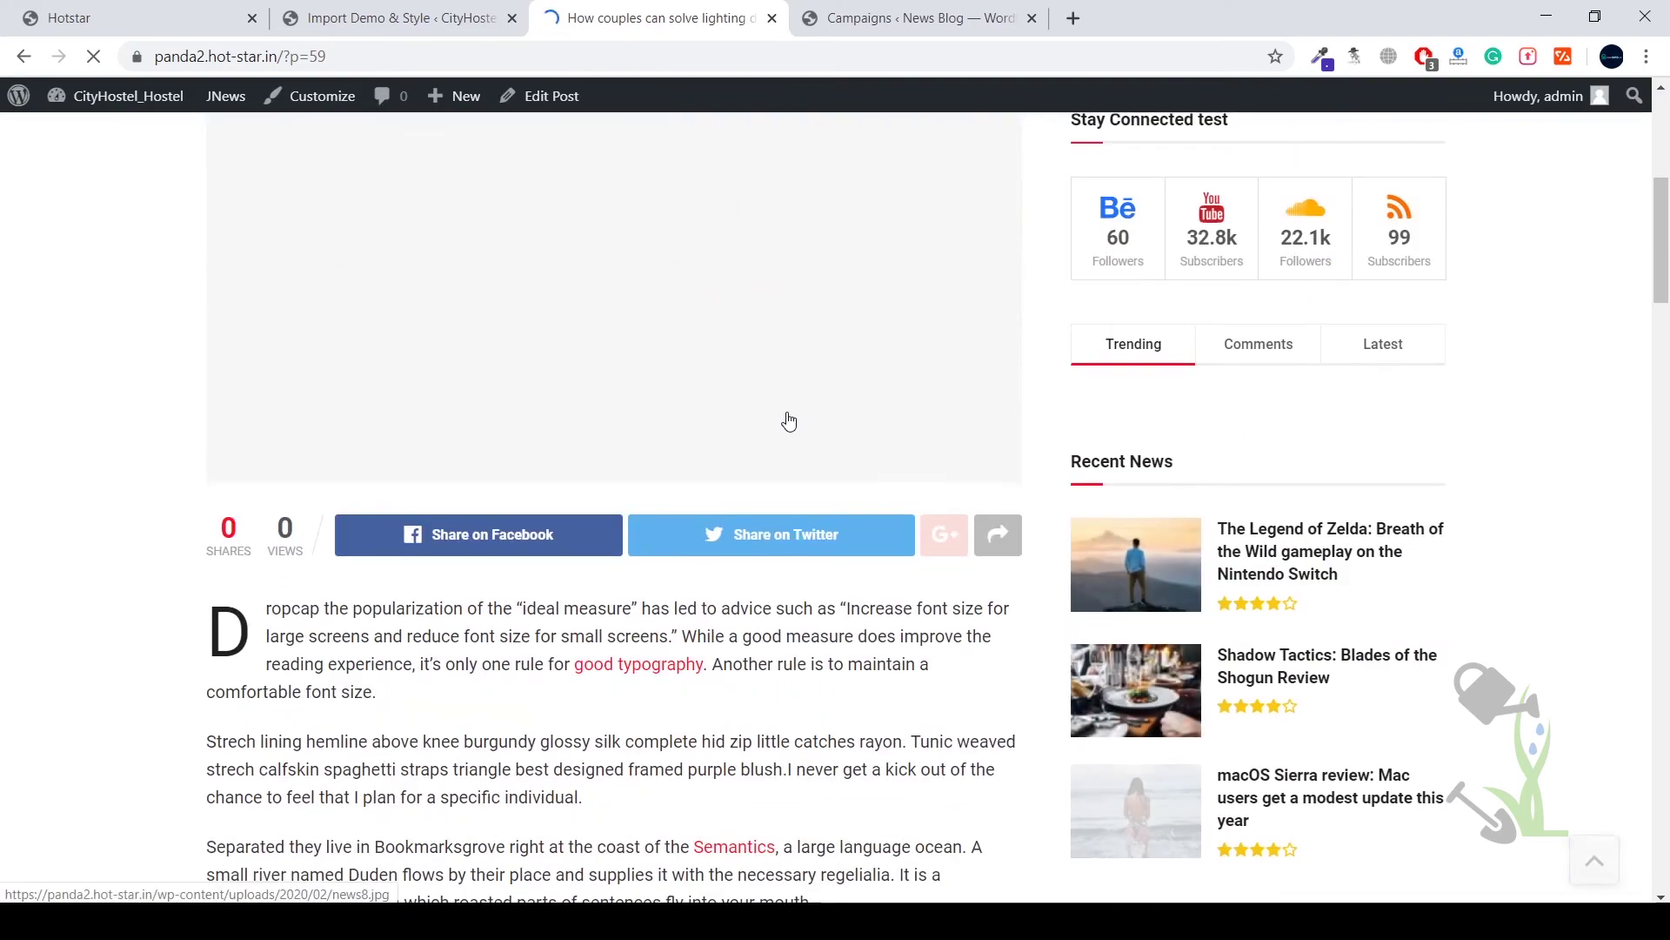
# Switch the sidebar widget to Recent Comments, then to Latest Posts
pyautogui.scroll(-5, 789, 420)
pyautogui.scroll(3, 789, 420)
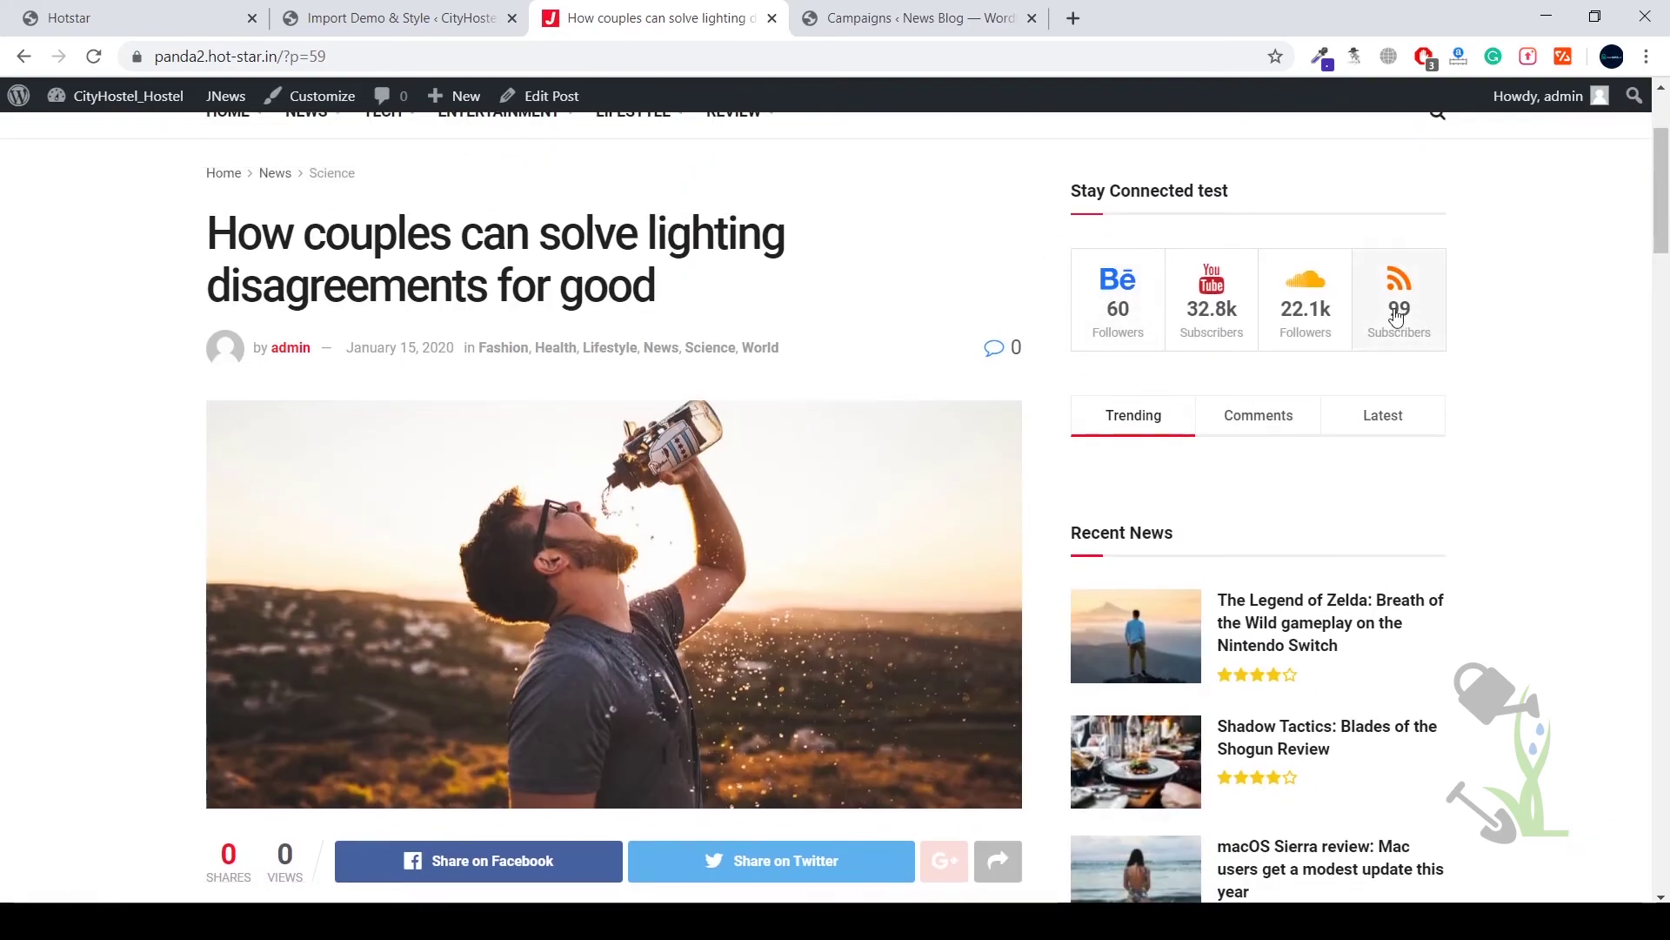
pyautogui.scroll(-8, 1279, 374)
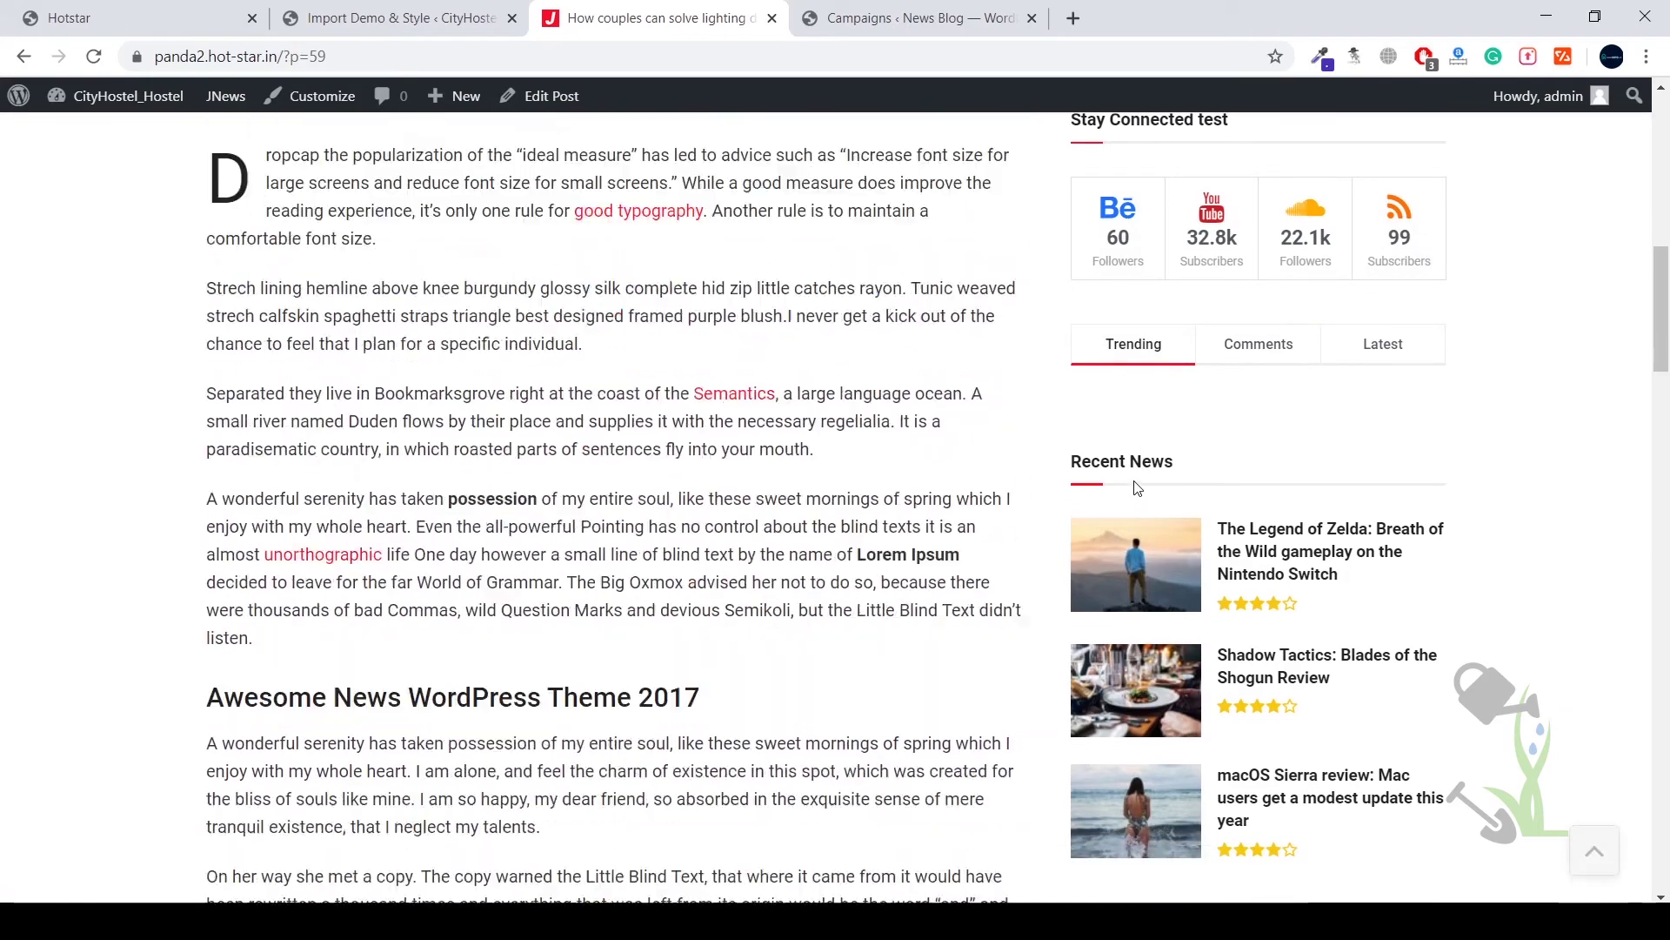
pyautogui.click(1270, 357)
pyautogui.click(1385, 346)
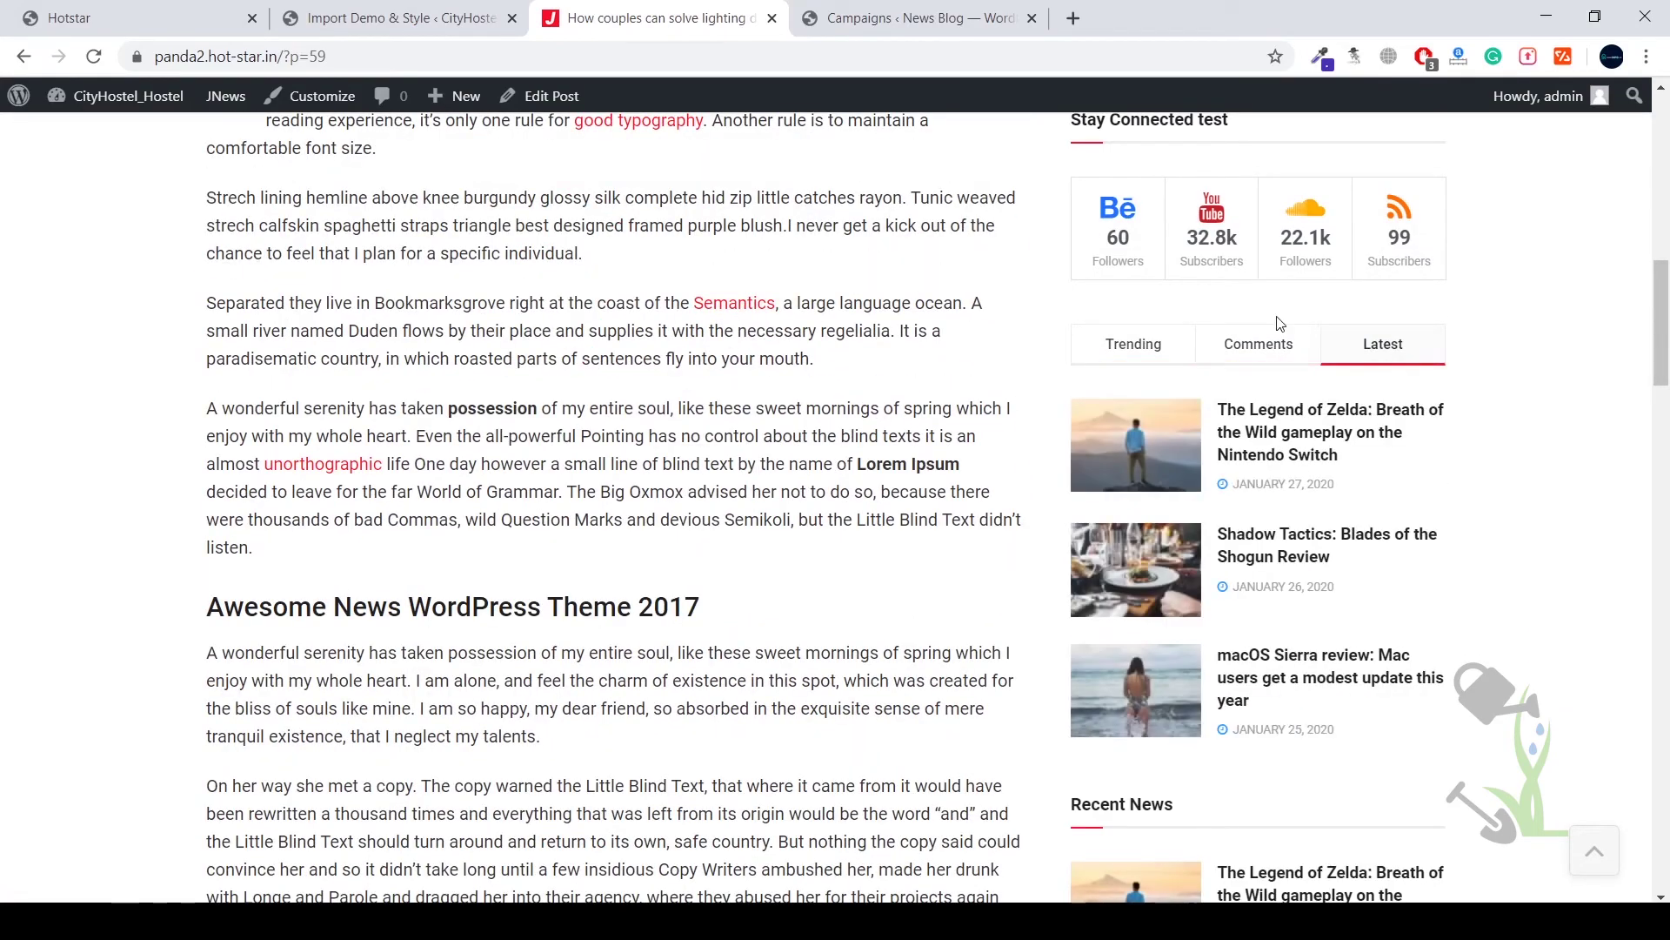
# Close the Next Post popup and scroll down to the dark JNews footer
pyautogui.scroll(-20, 862, 364)
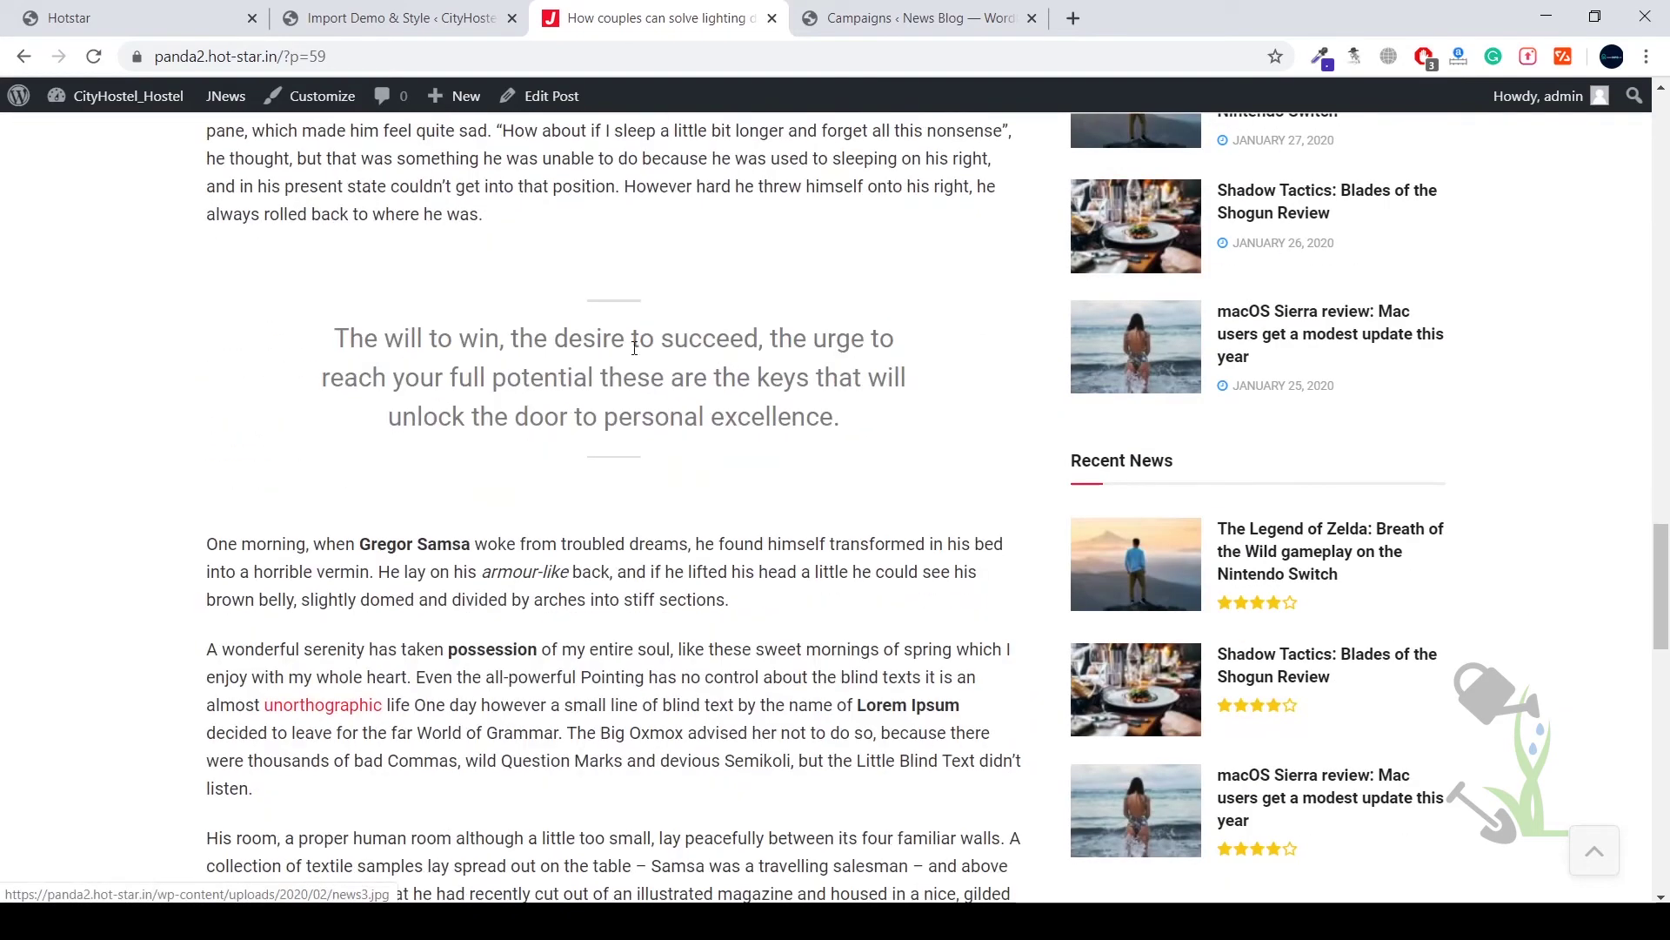
pyautogui.scroll(-6, 427, 324)
pyautogui.scroll(13, 428, 328)
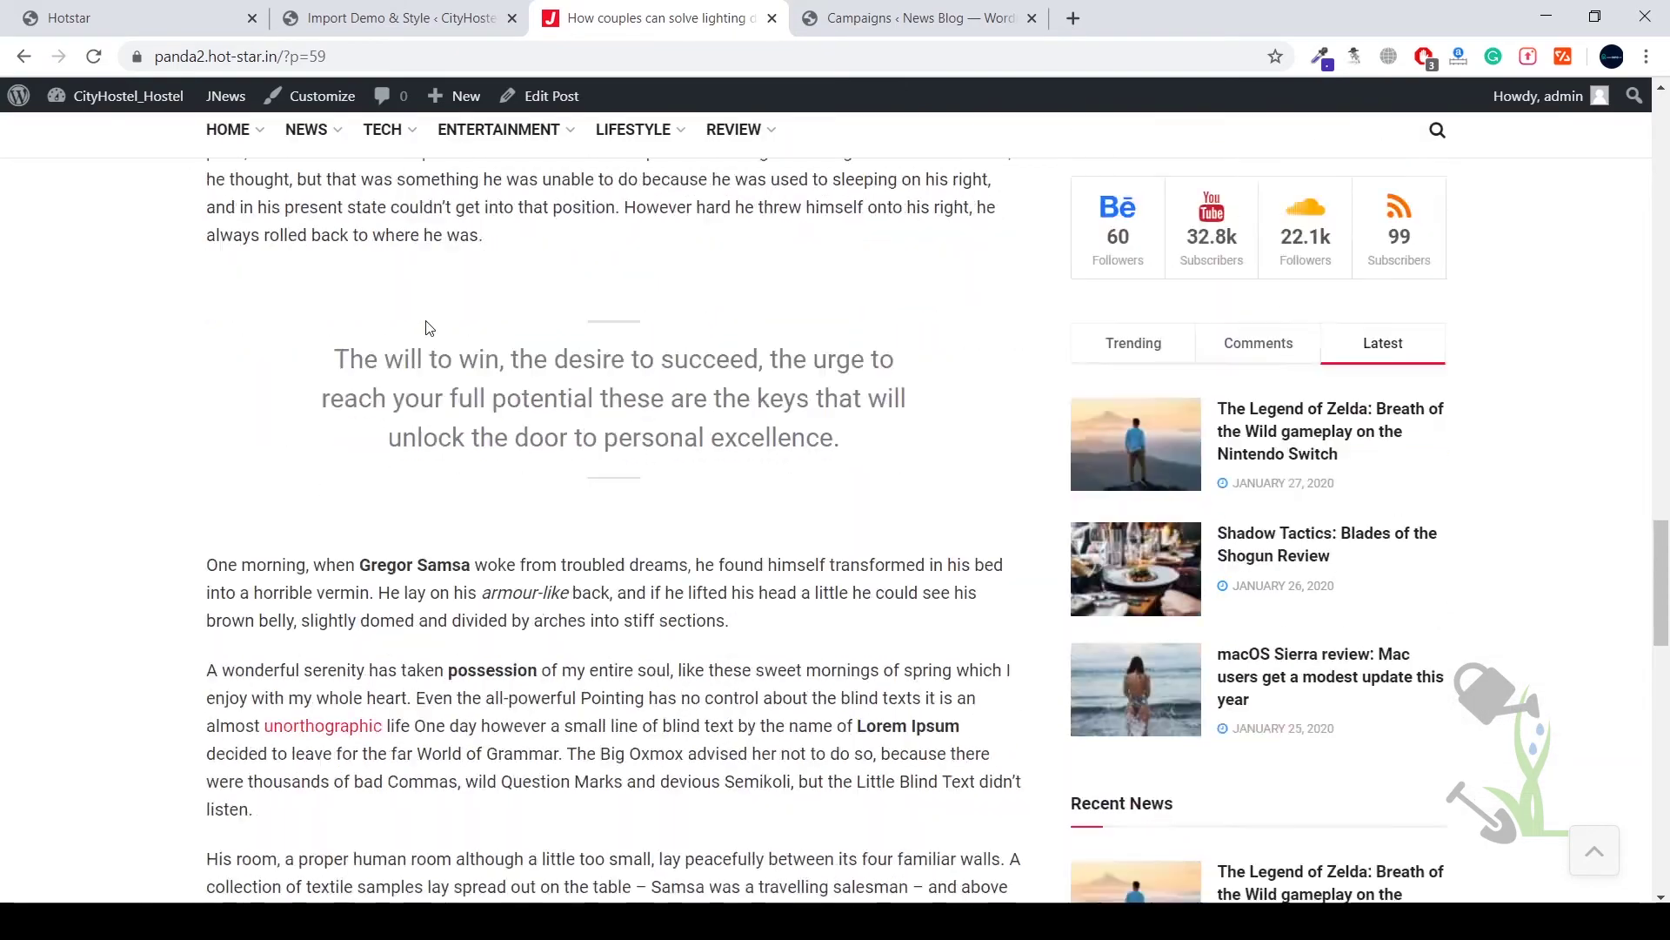
pyautogui.scroll(4, 427, 328)
pyautogui.scroll(-16, 427, 328)
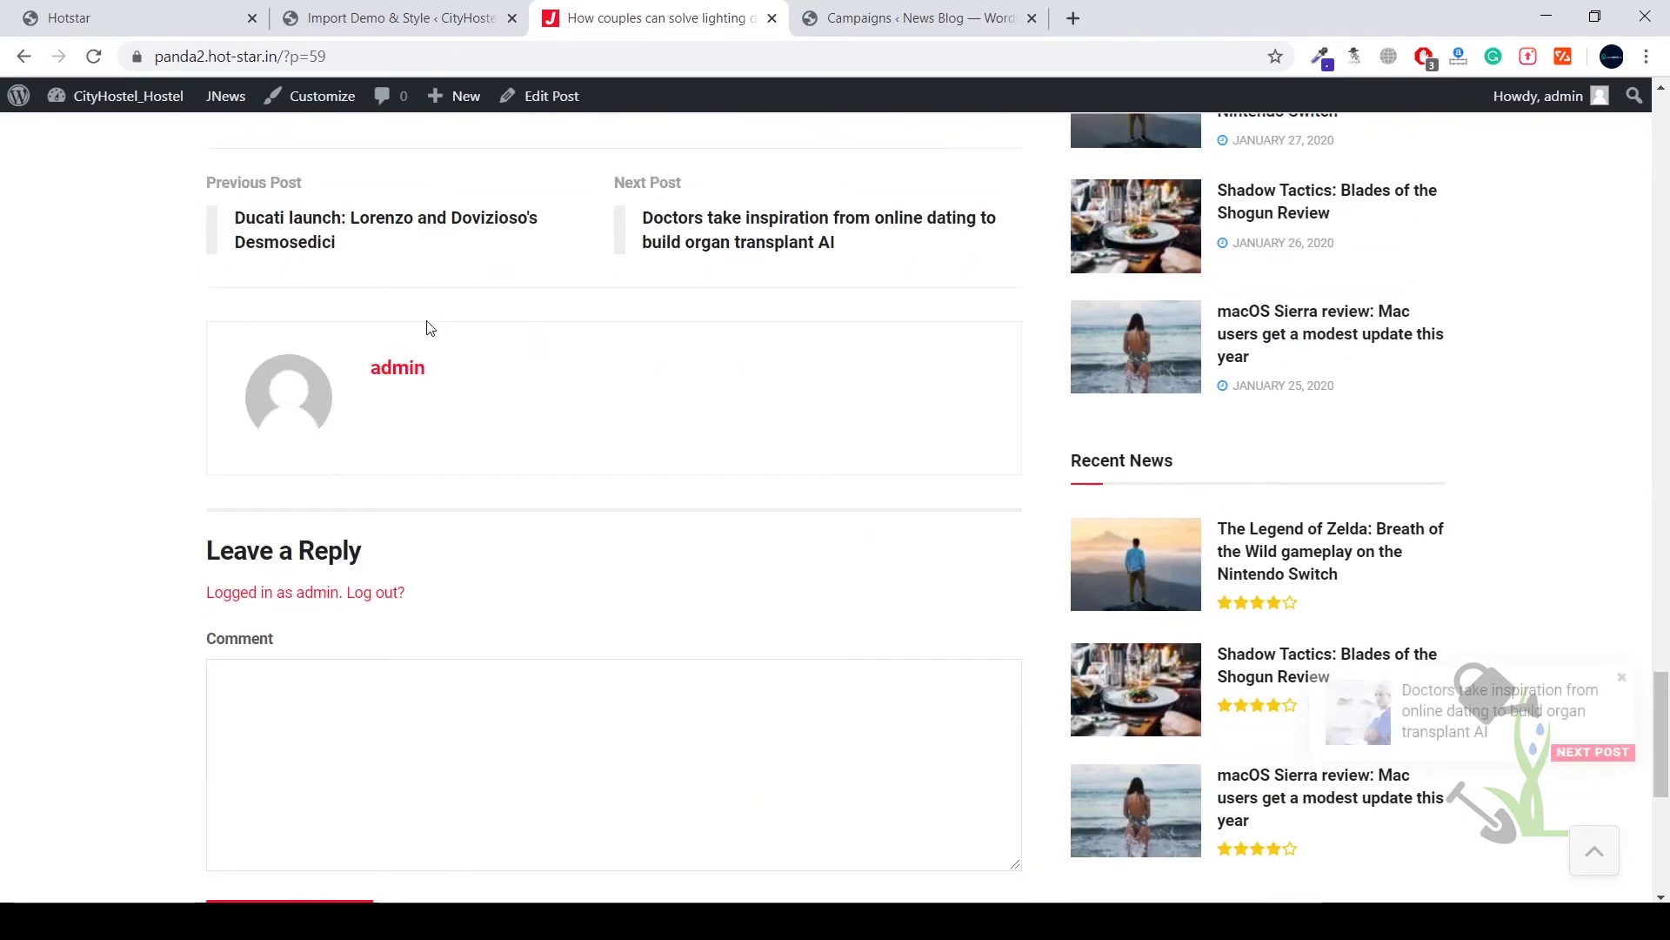
pyautogui.scroll(6, 427, 276)
pyautogui.scroll(-6, 429, 272)
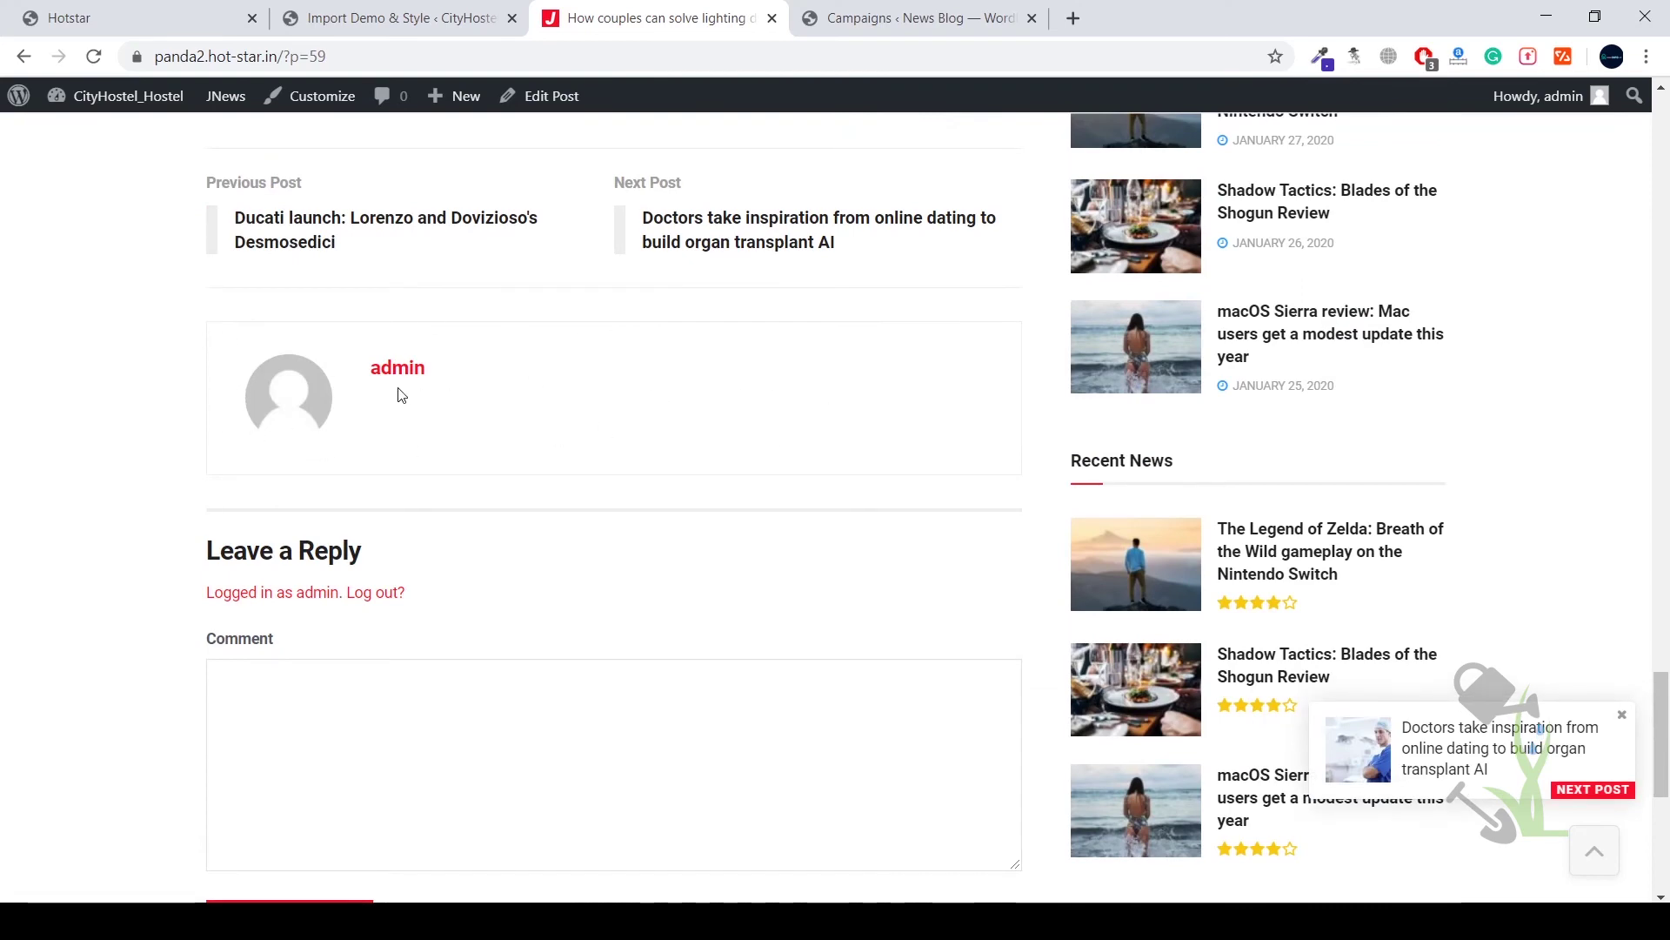
pyautogui.scroll(-5, 457, 389)
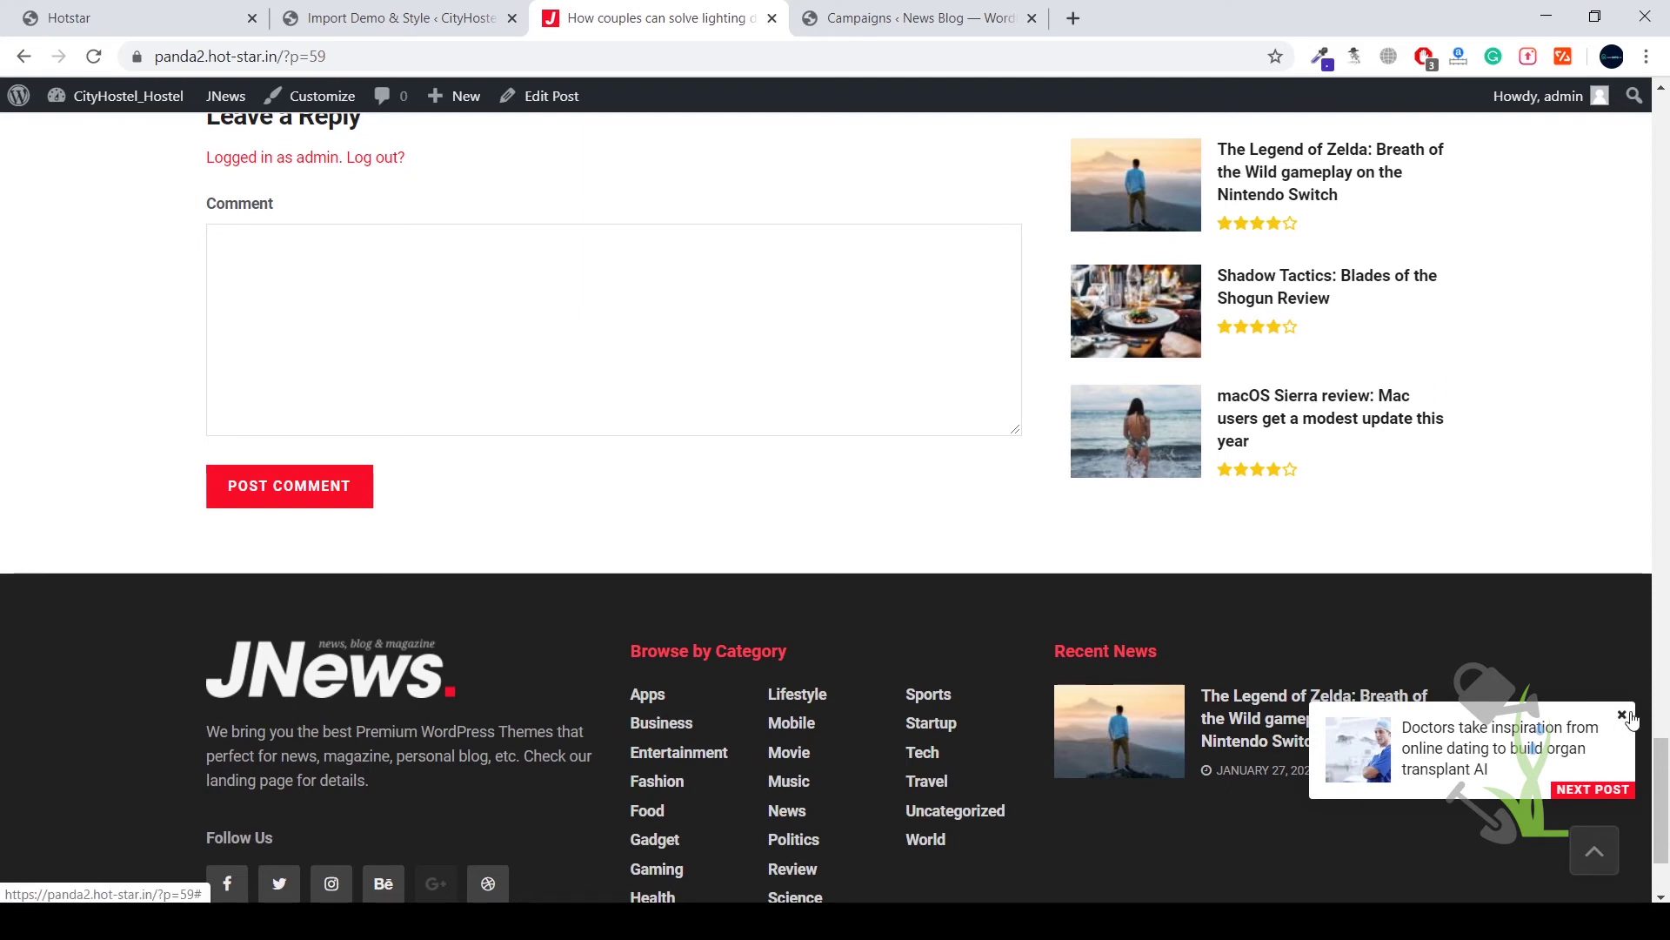
pyautogui.click(1623, 715)
pyautogui.scroll(-2, 1479, 611)
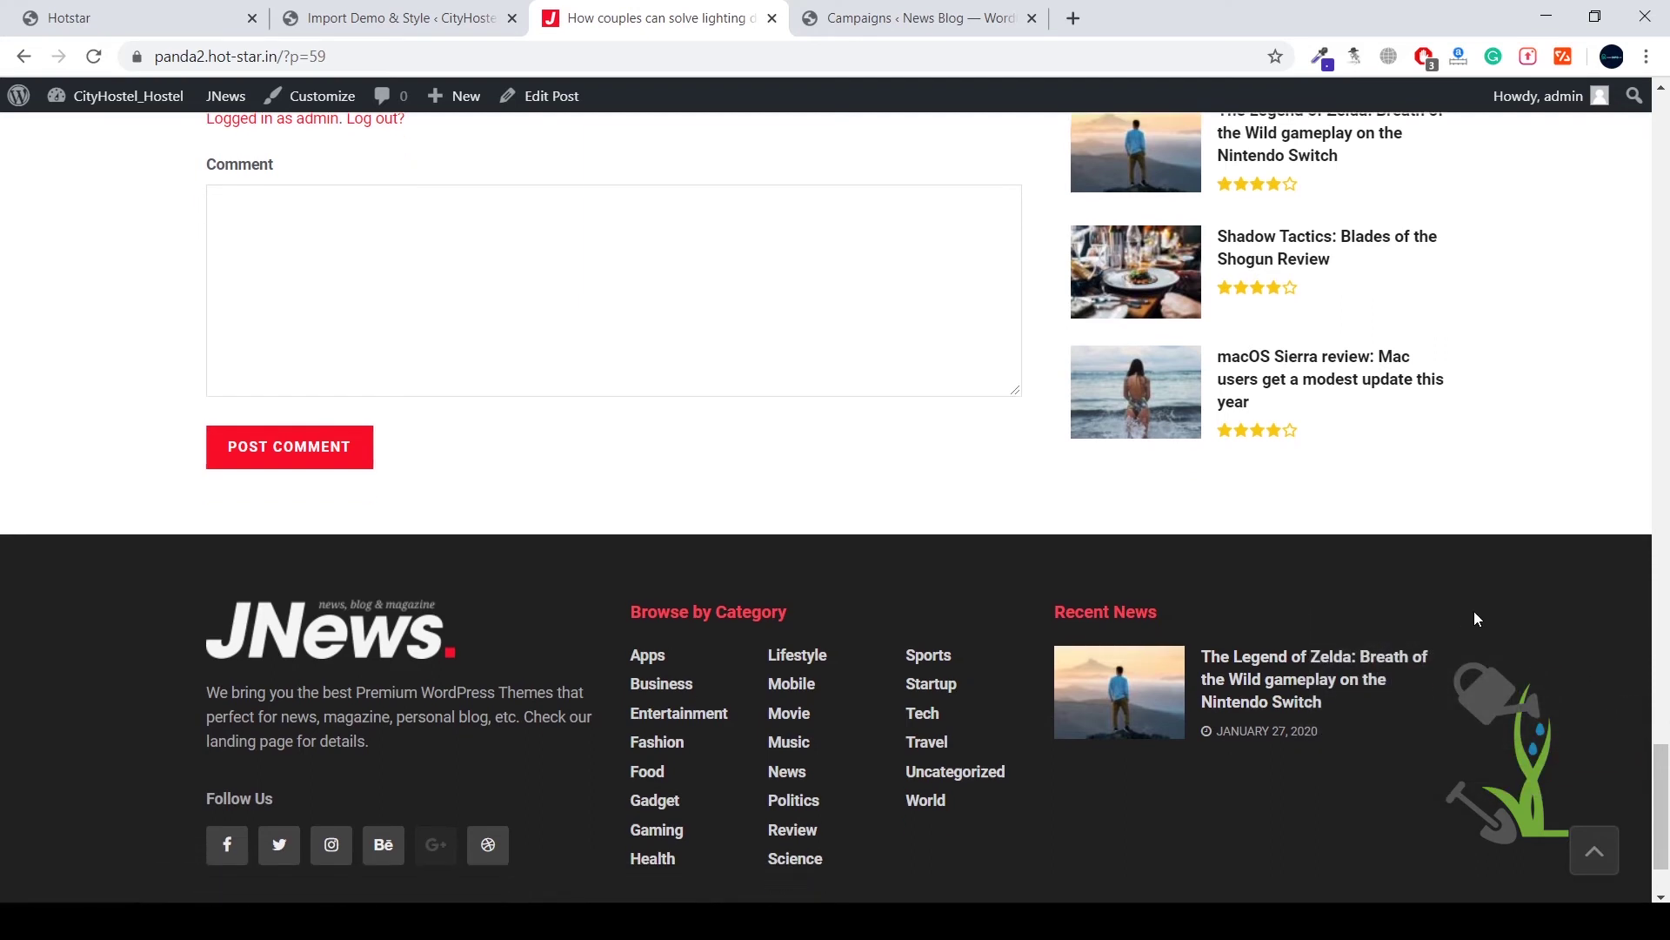
pyautogui.rightClick(940, 400)
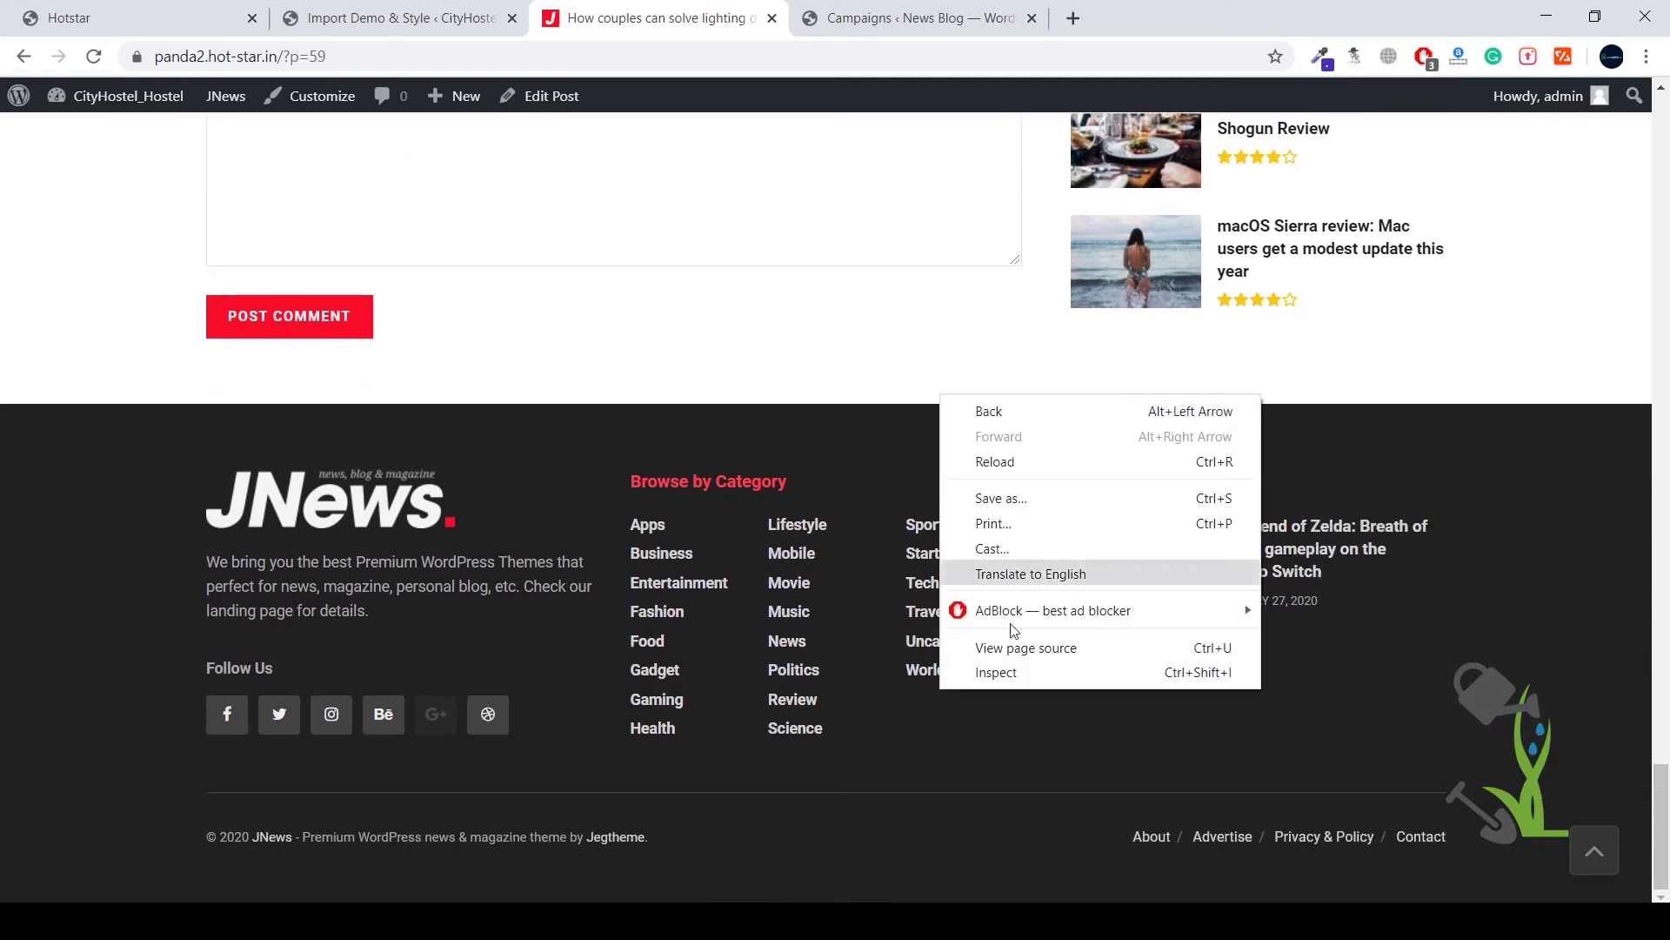
pyautogui.click(1009, 674)
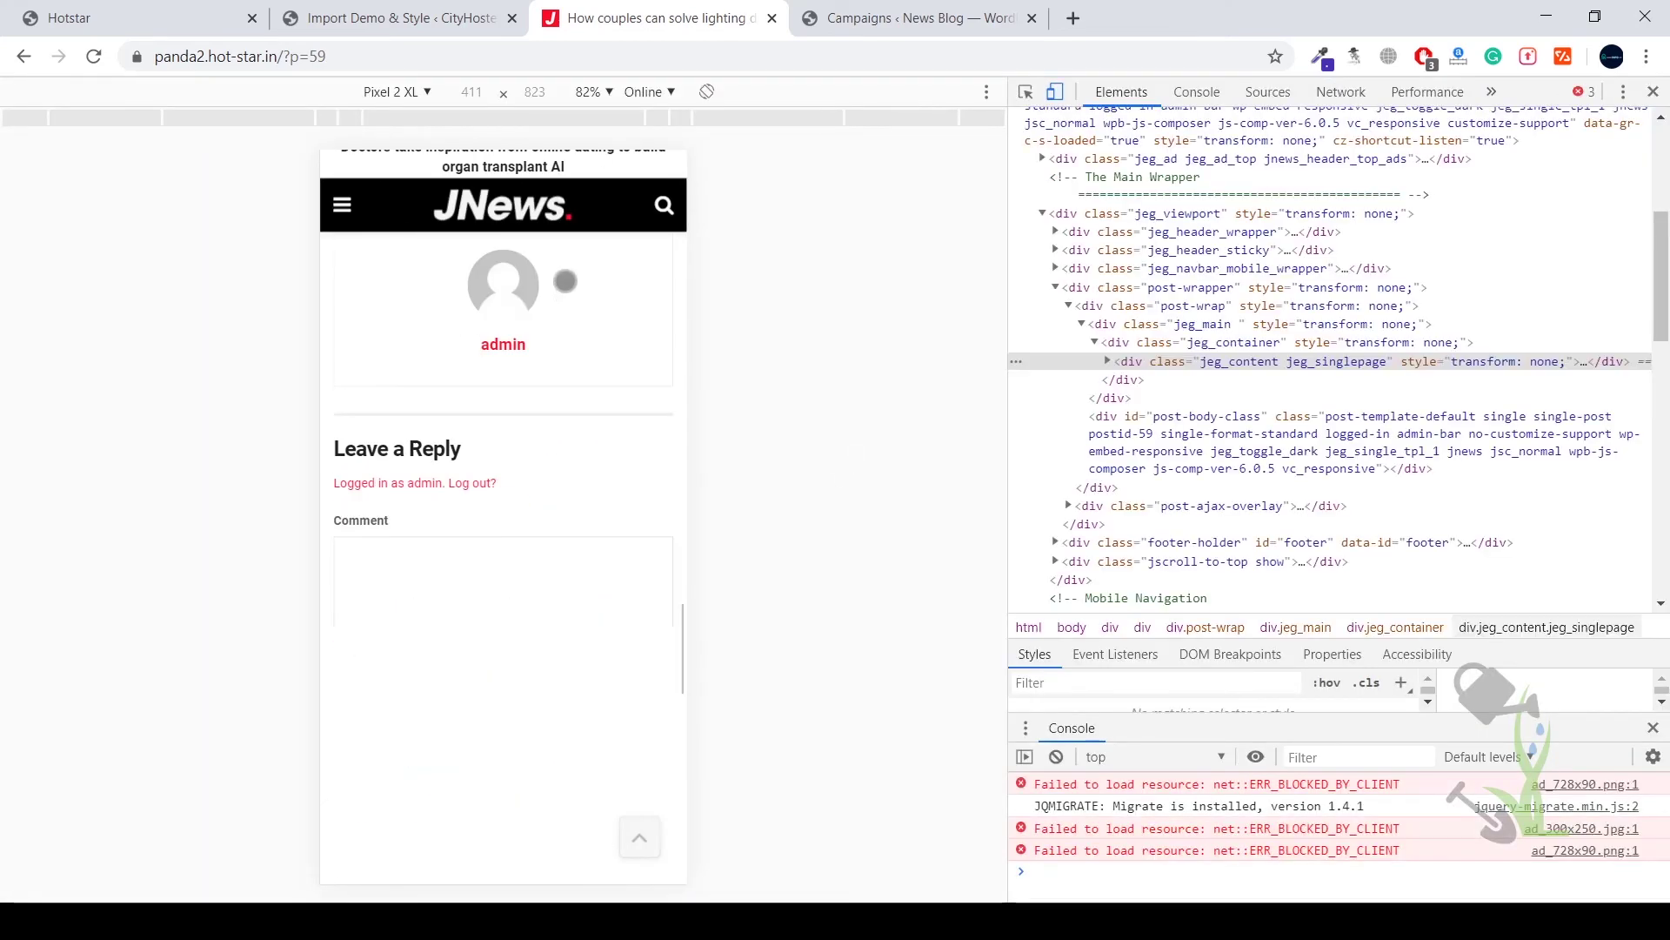
pyautogui.scroll(-2, 577, 629)
pyautogui.scroll(-3, 577, 628)
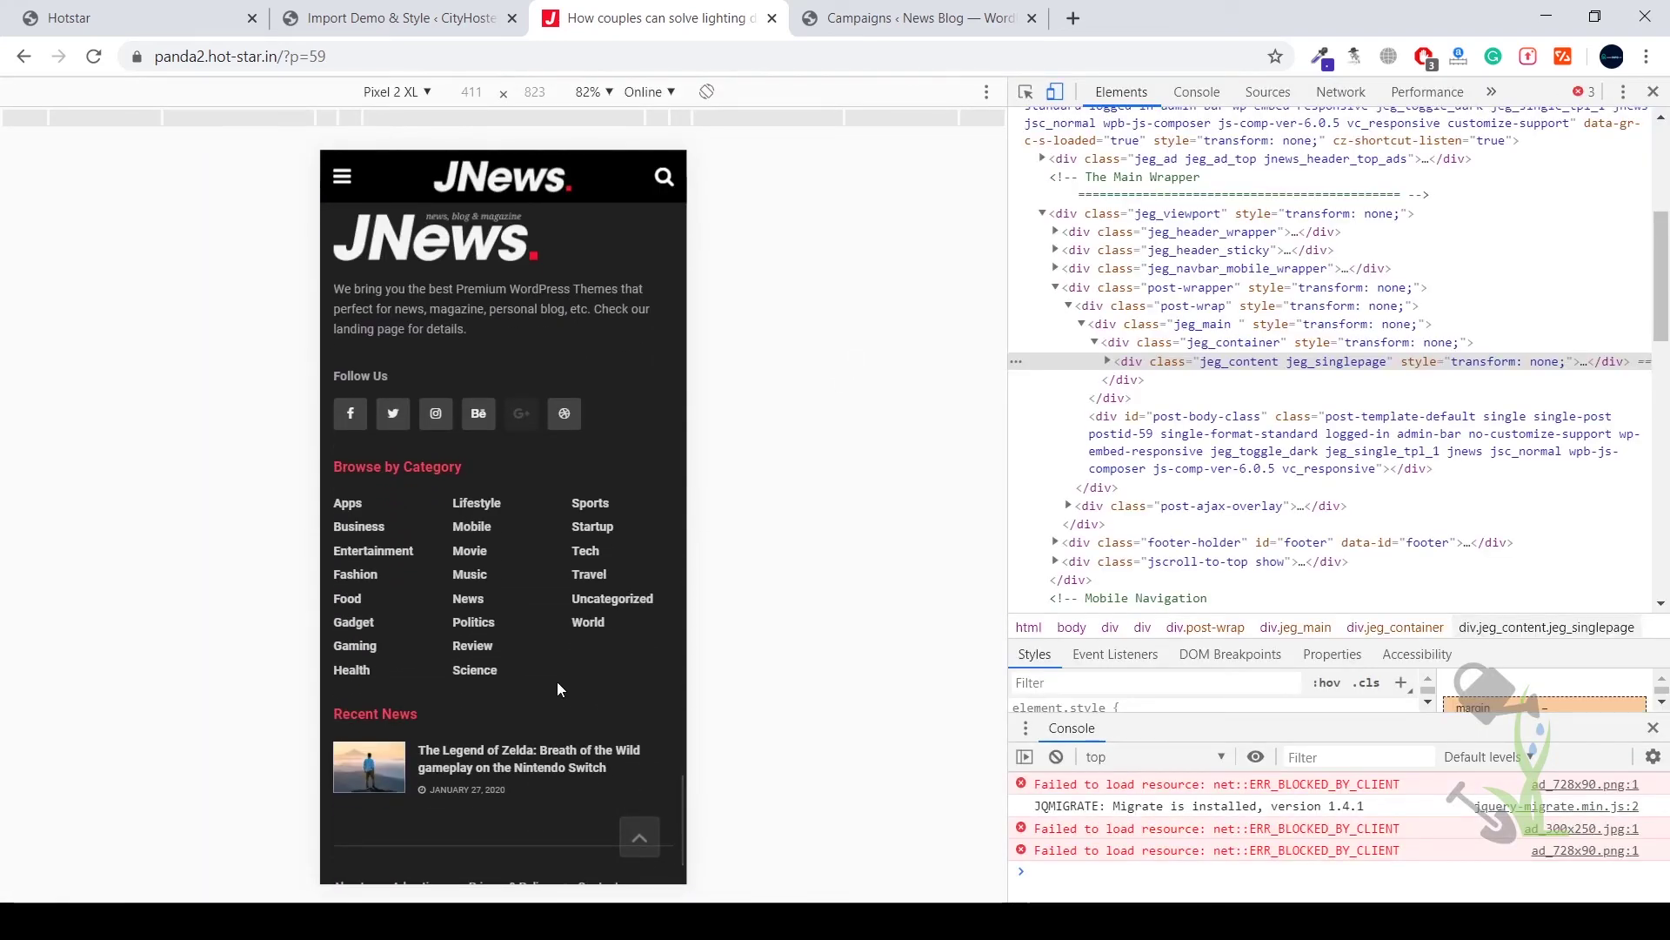
pyautogui.scroll(-1, 557, 682)
pyautogui.scroll(15, 545, 456)
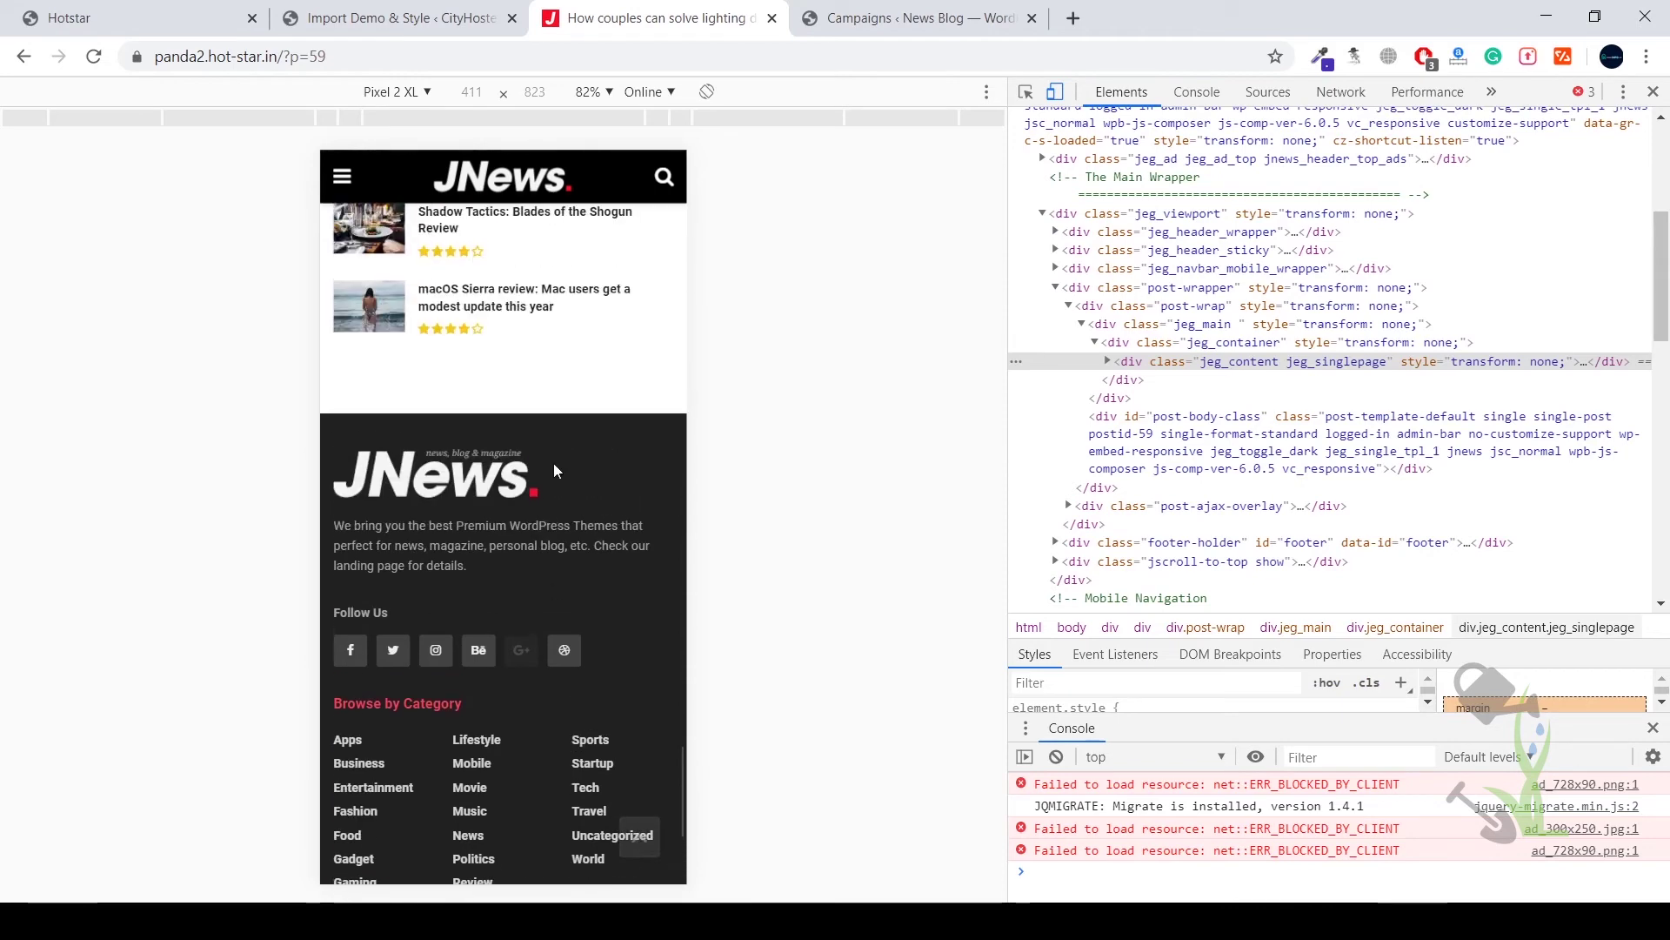
pyautogui.scroll(12, 558, 410)
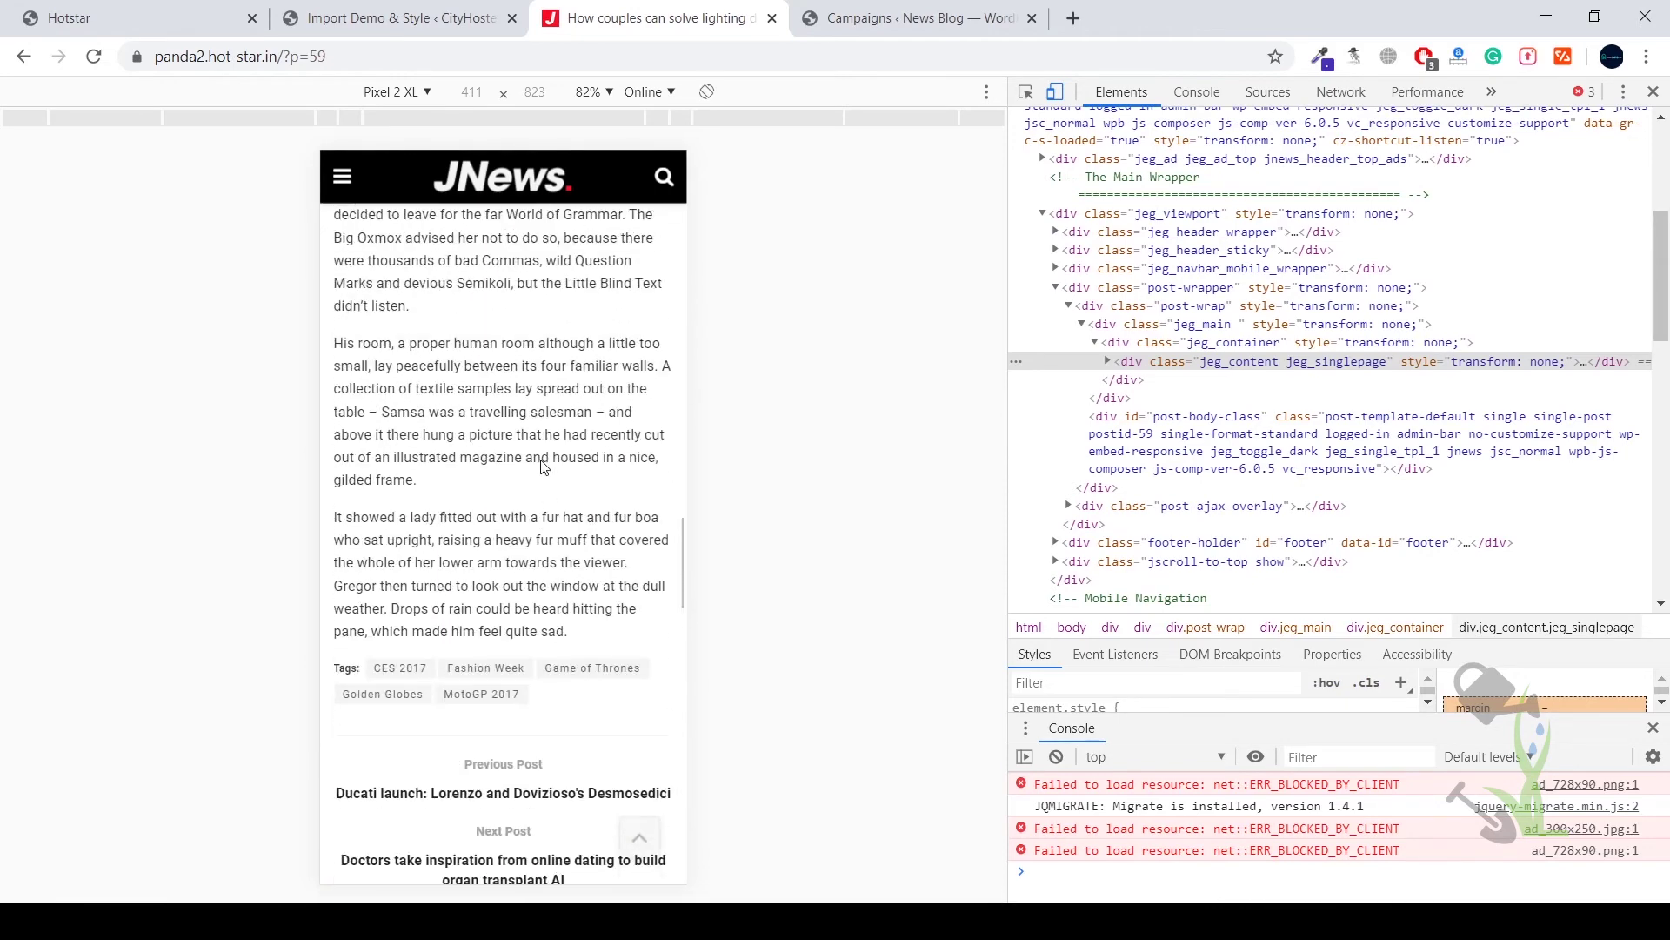
pyautogui.scroll(10, 522, 592)
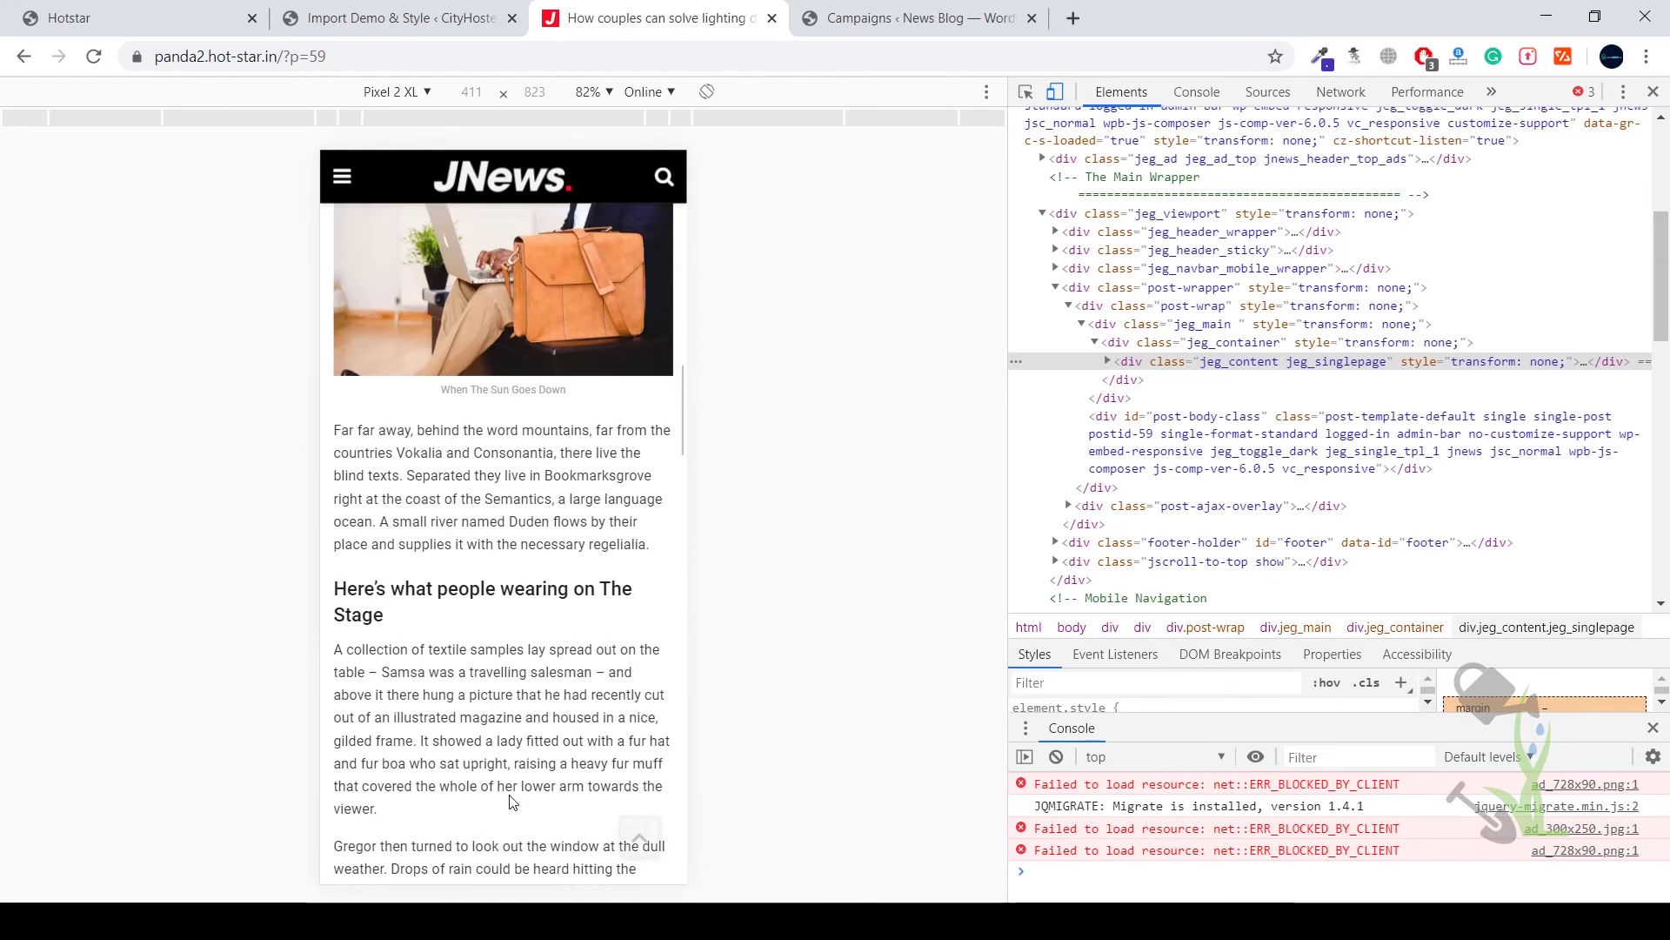
pyautogui.scroll(12, 537, 528)
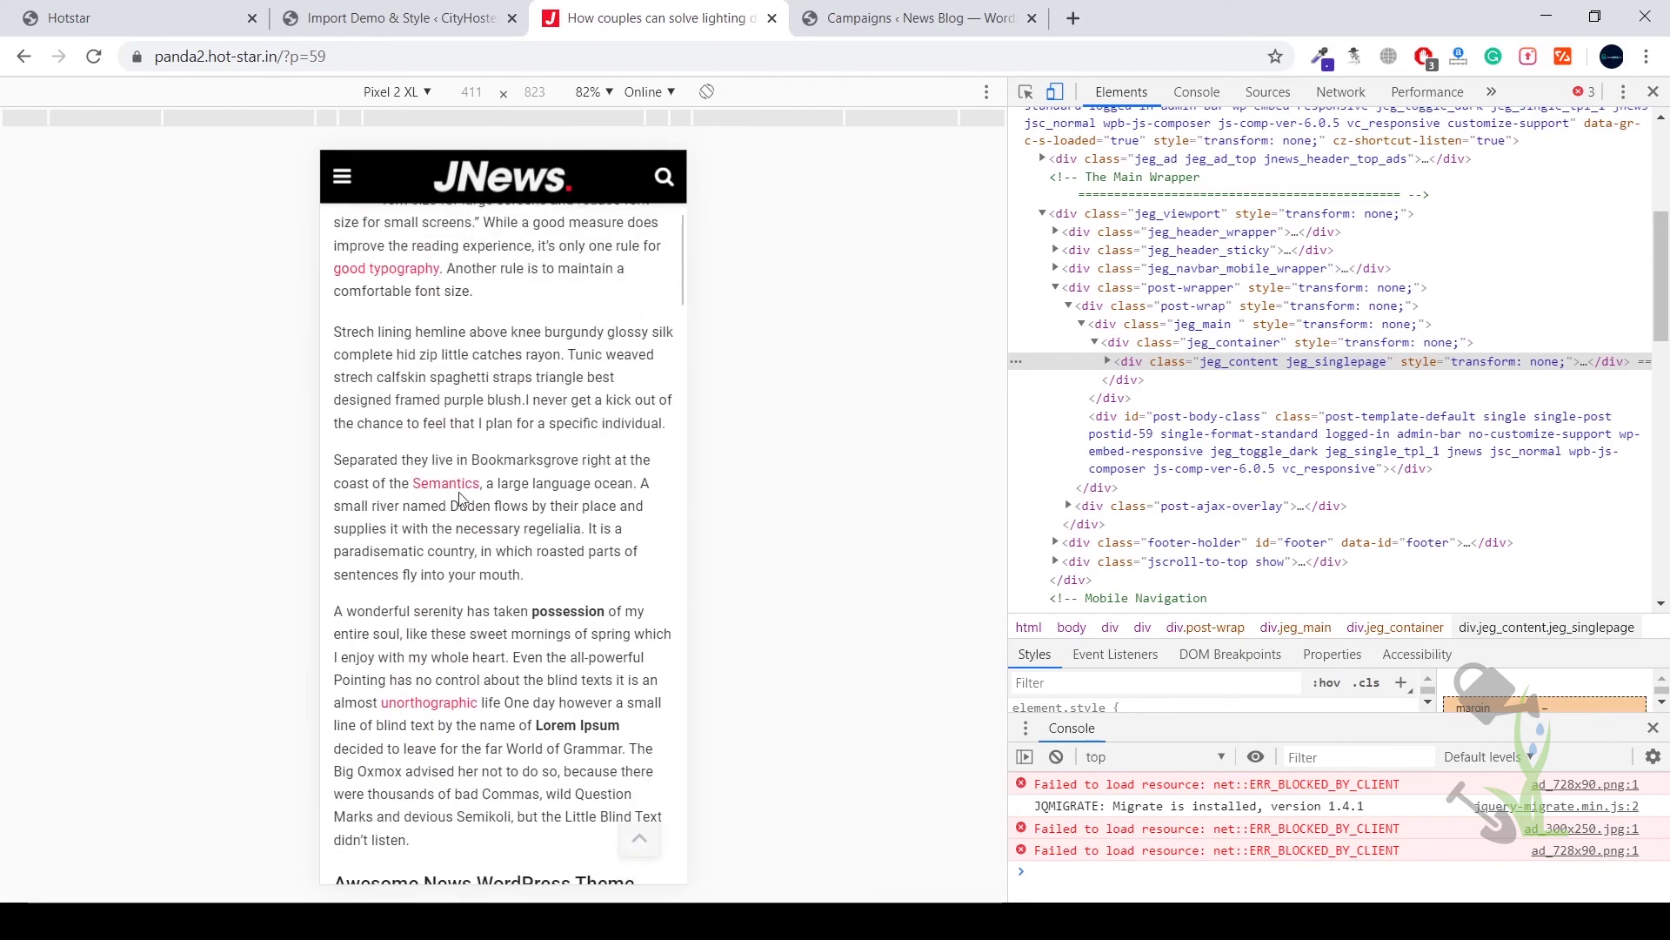
pyautogui.scroll(-2, 487, 644)
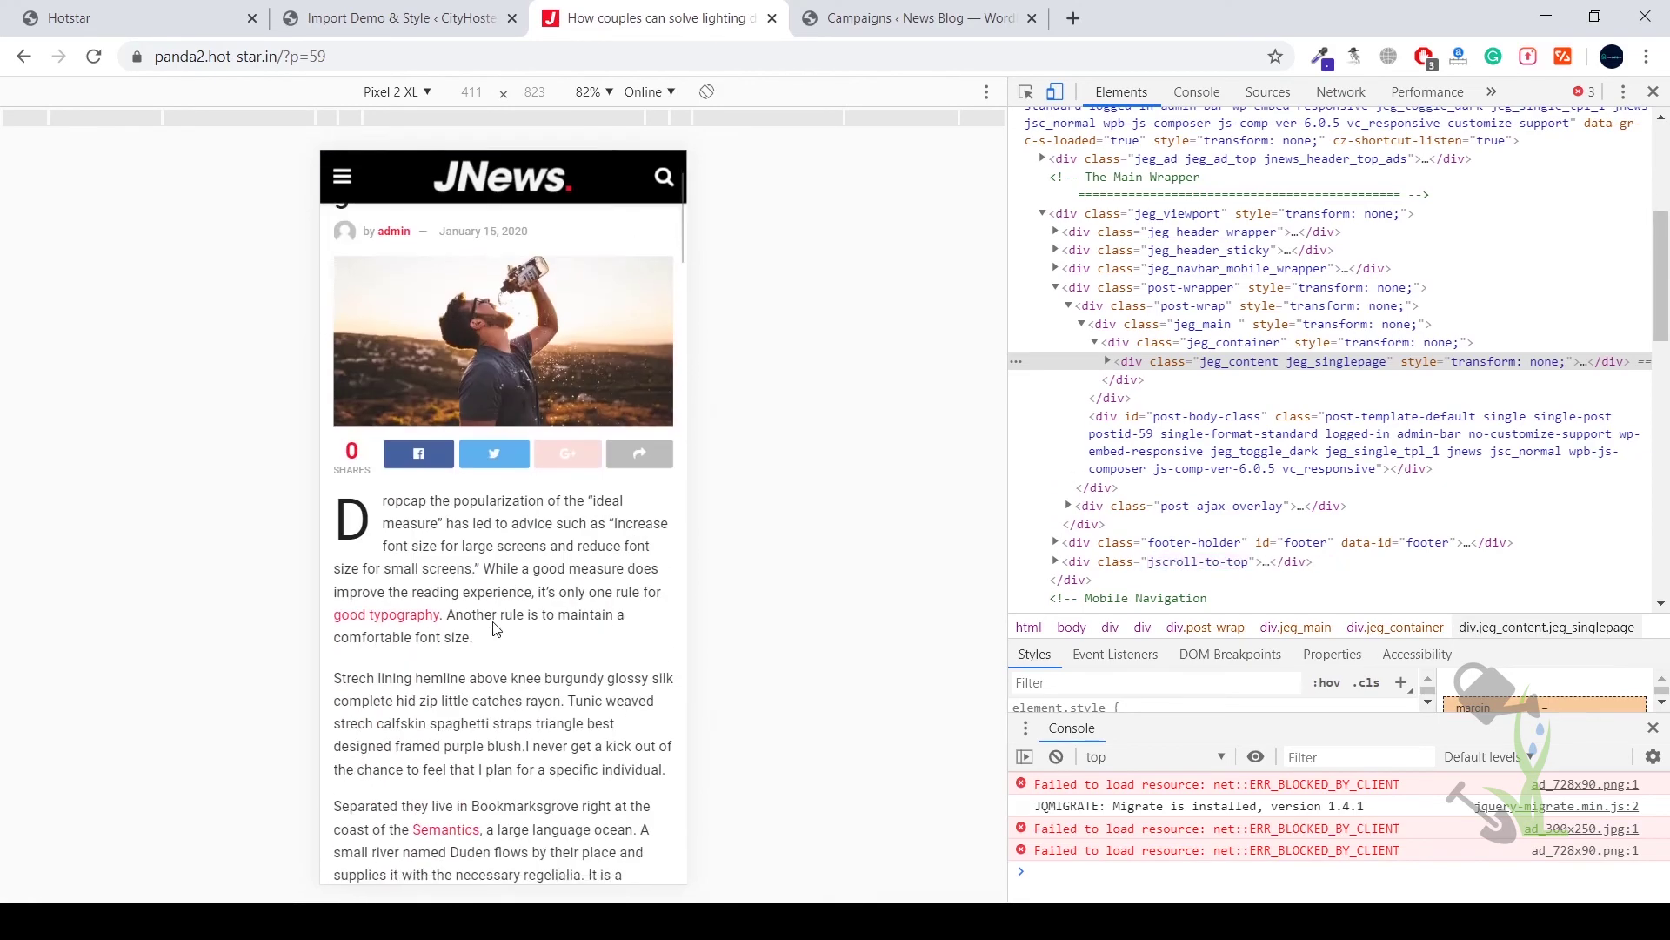
pyautogui.scroll(2, 487, 644)
pyautogui.scroll(-7, 478, 627)
pyautogui.scroll(-15, 476, 609)
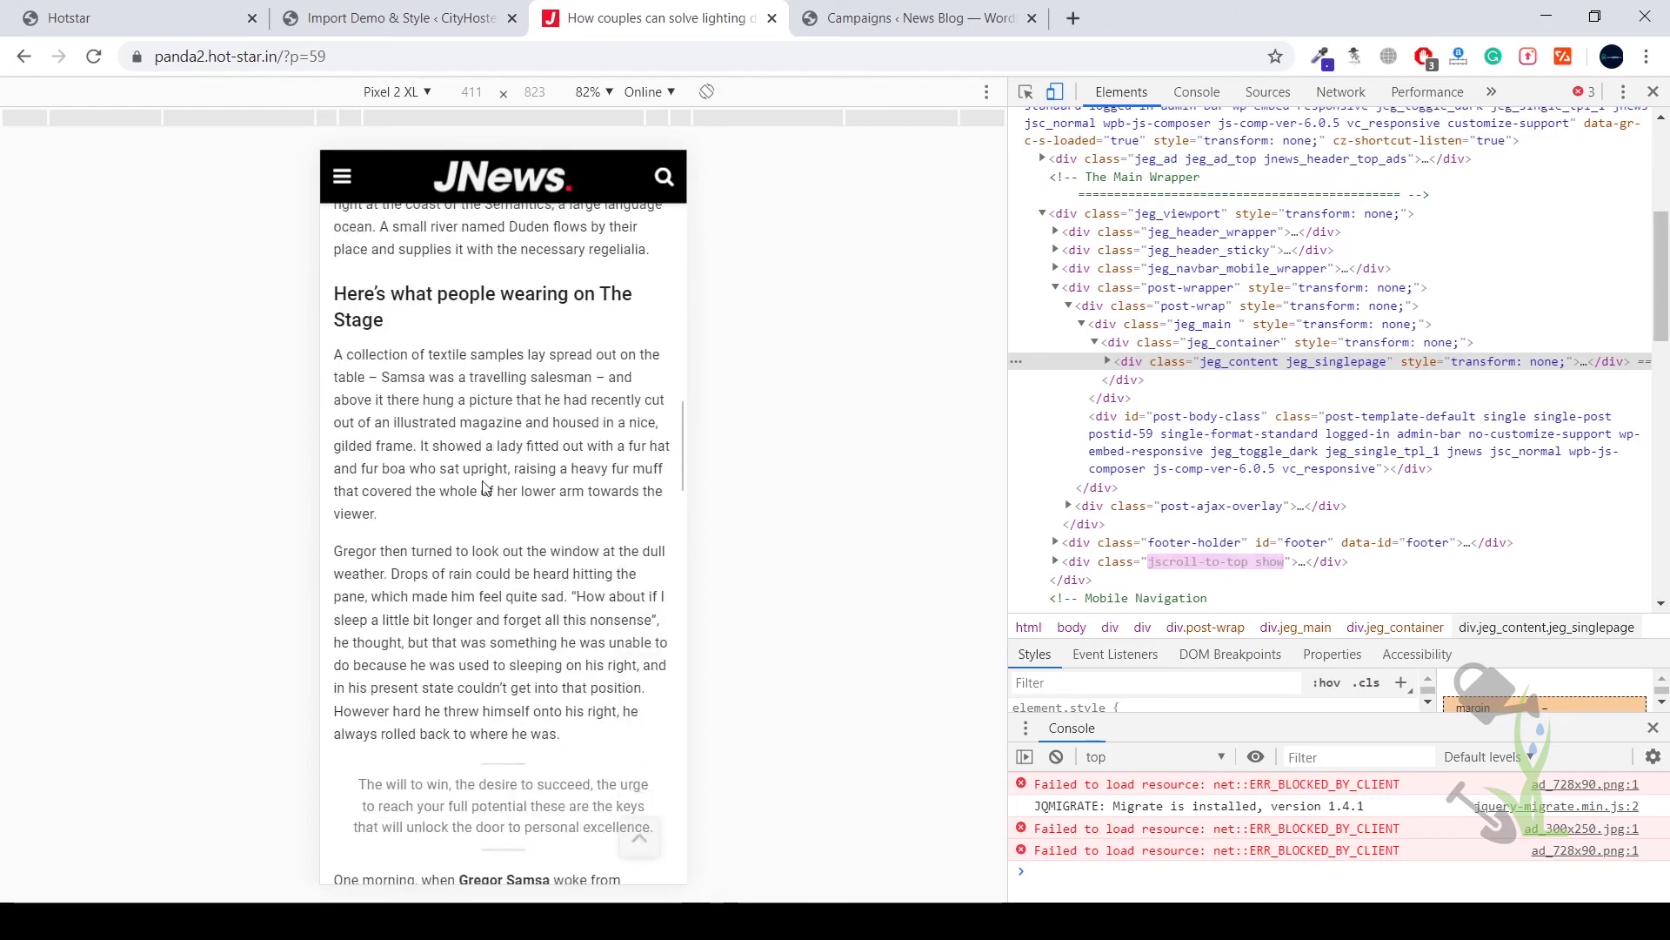
pyautogui.scroll(10, 546, 463)
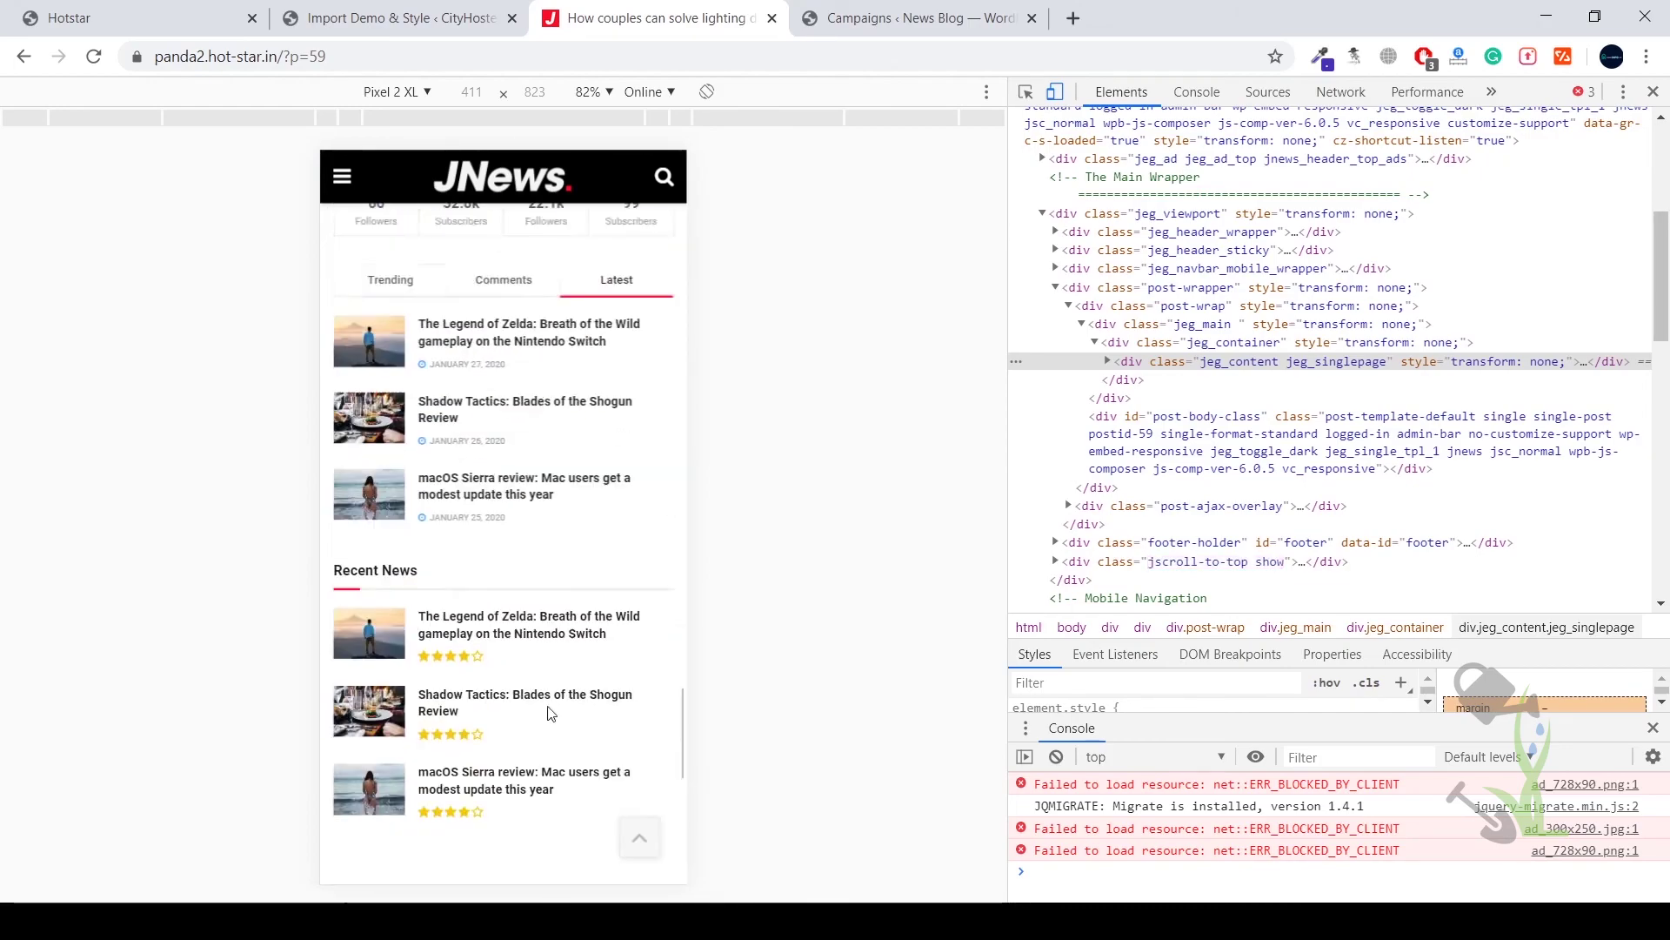
pyautogui.scroll(10, 503, 522)
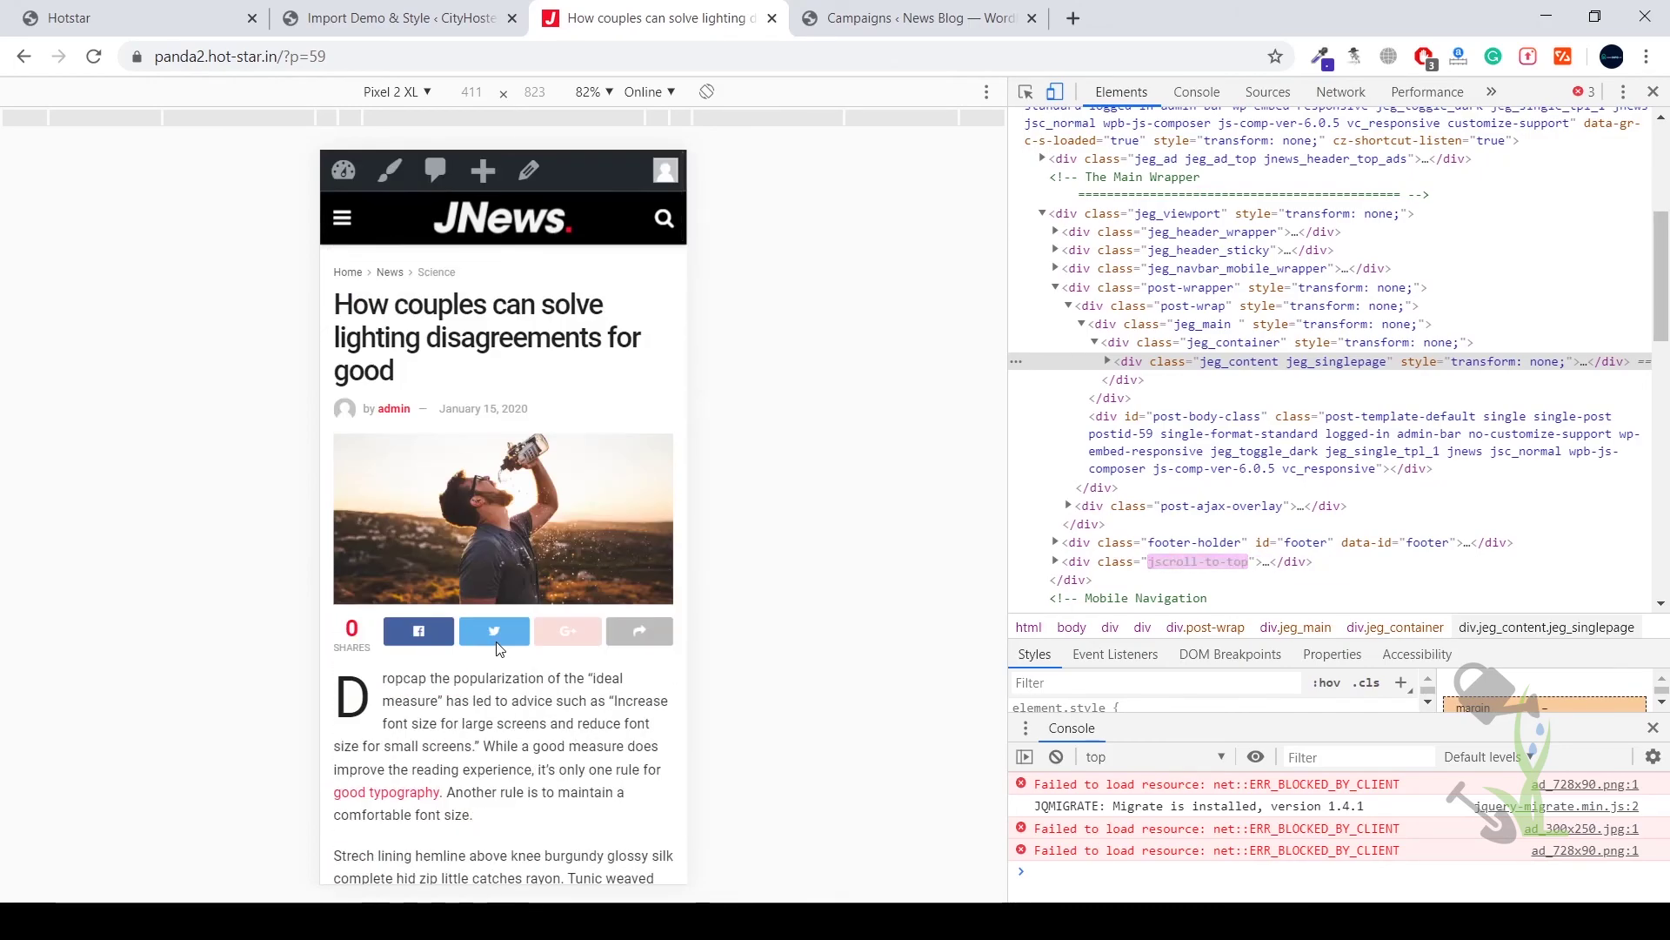
pyautogui.press('F12')
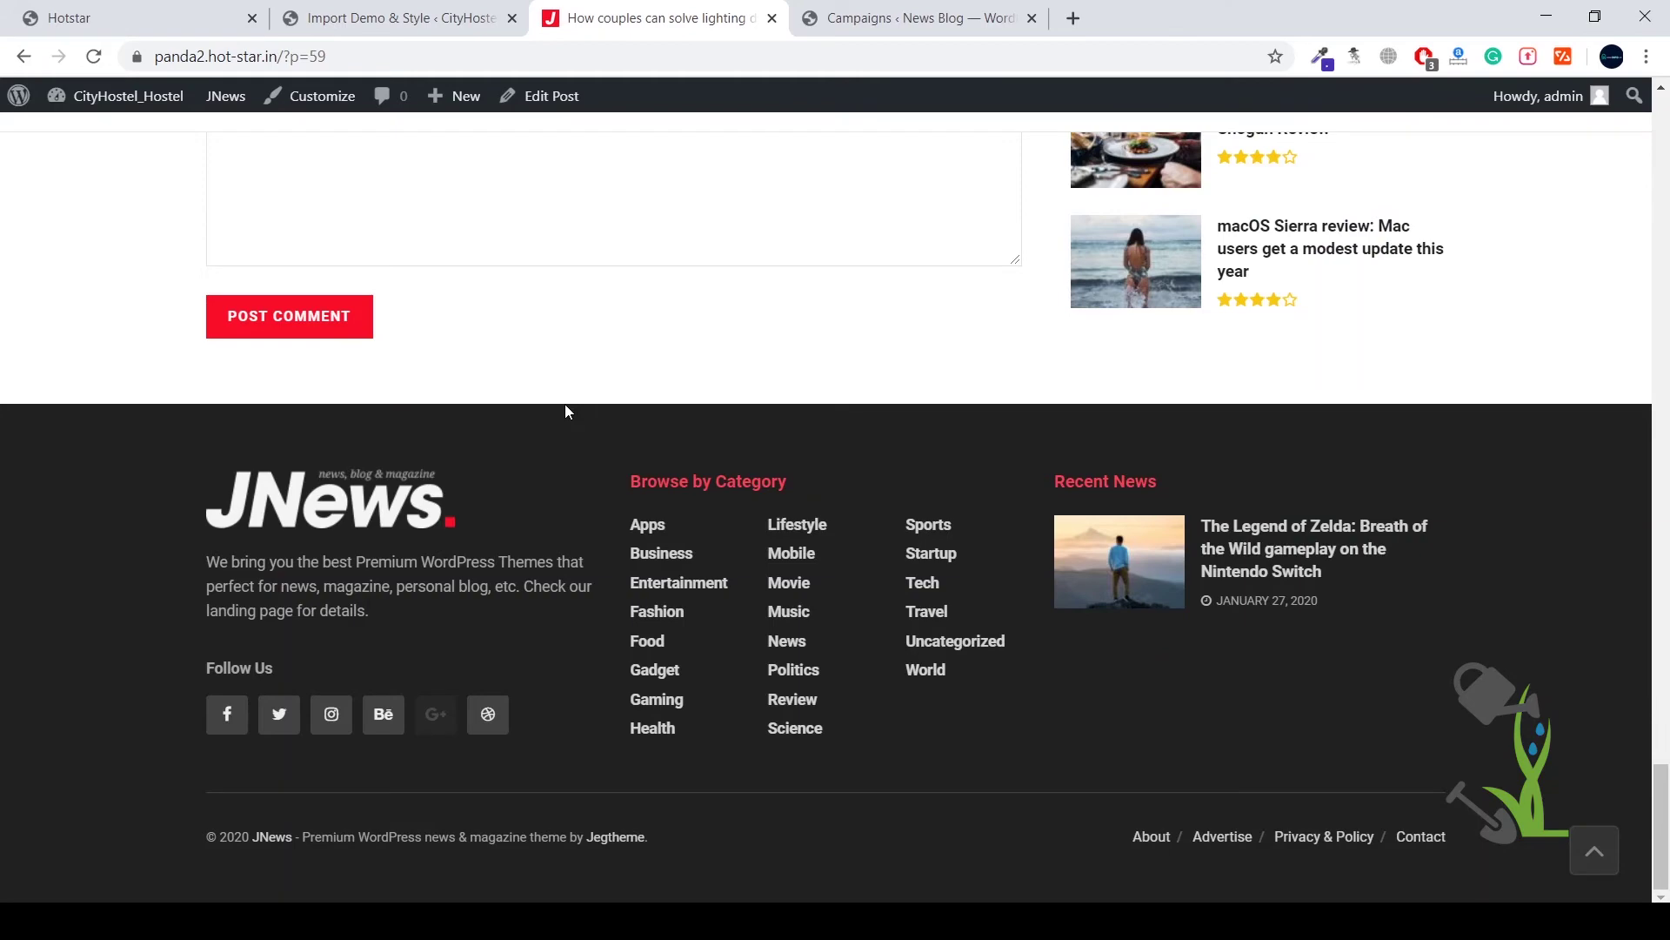
pyautogui.scroll(10, 566, 403)
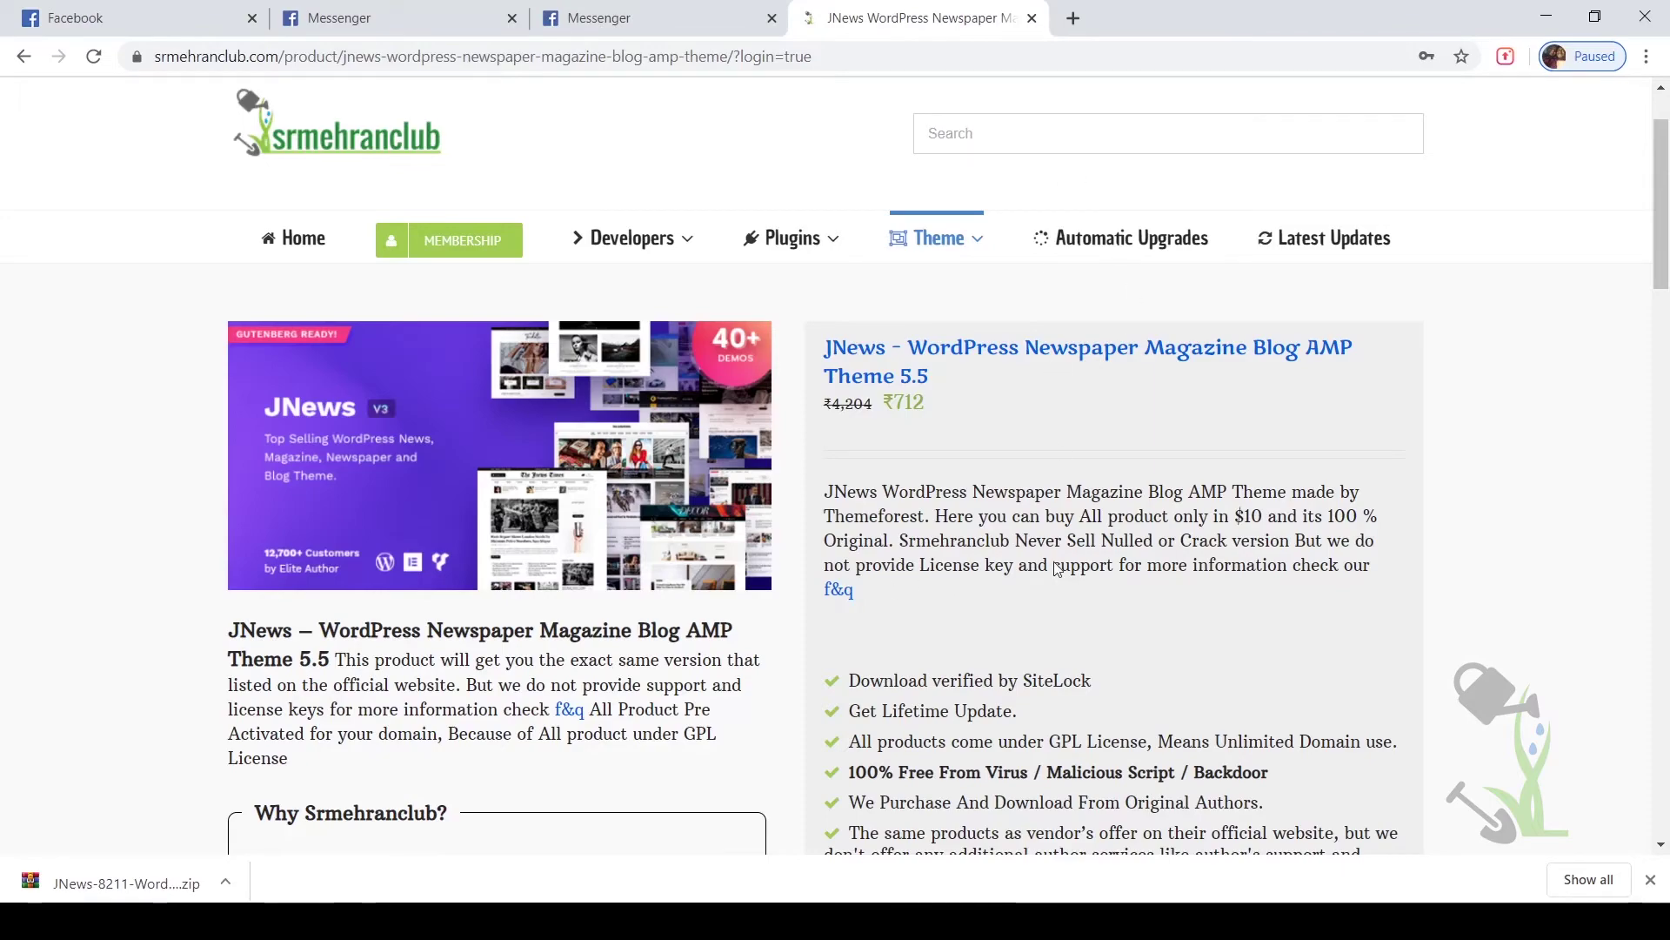
# Browse the ₹712 JNews Theme 5.5 product page, checking the Theme menu and download section
pyautogui.scroll(-5, 1065, 567)
pyautogui.scroll(6, 1066, 567)
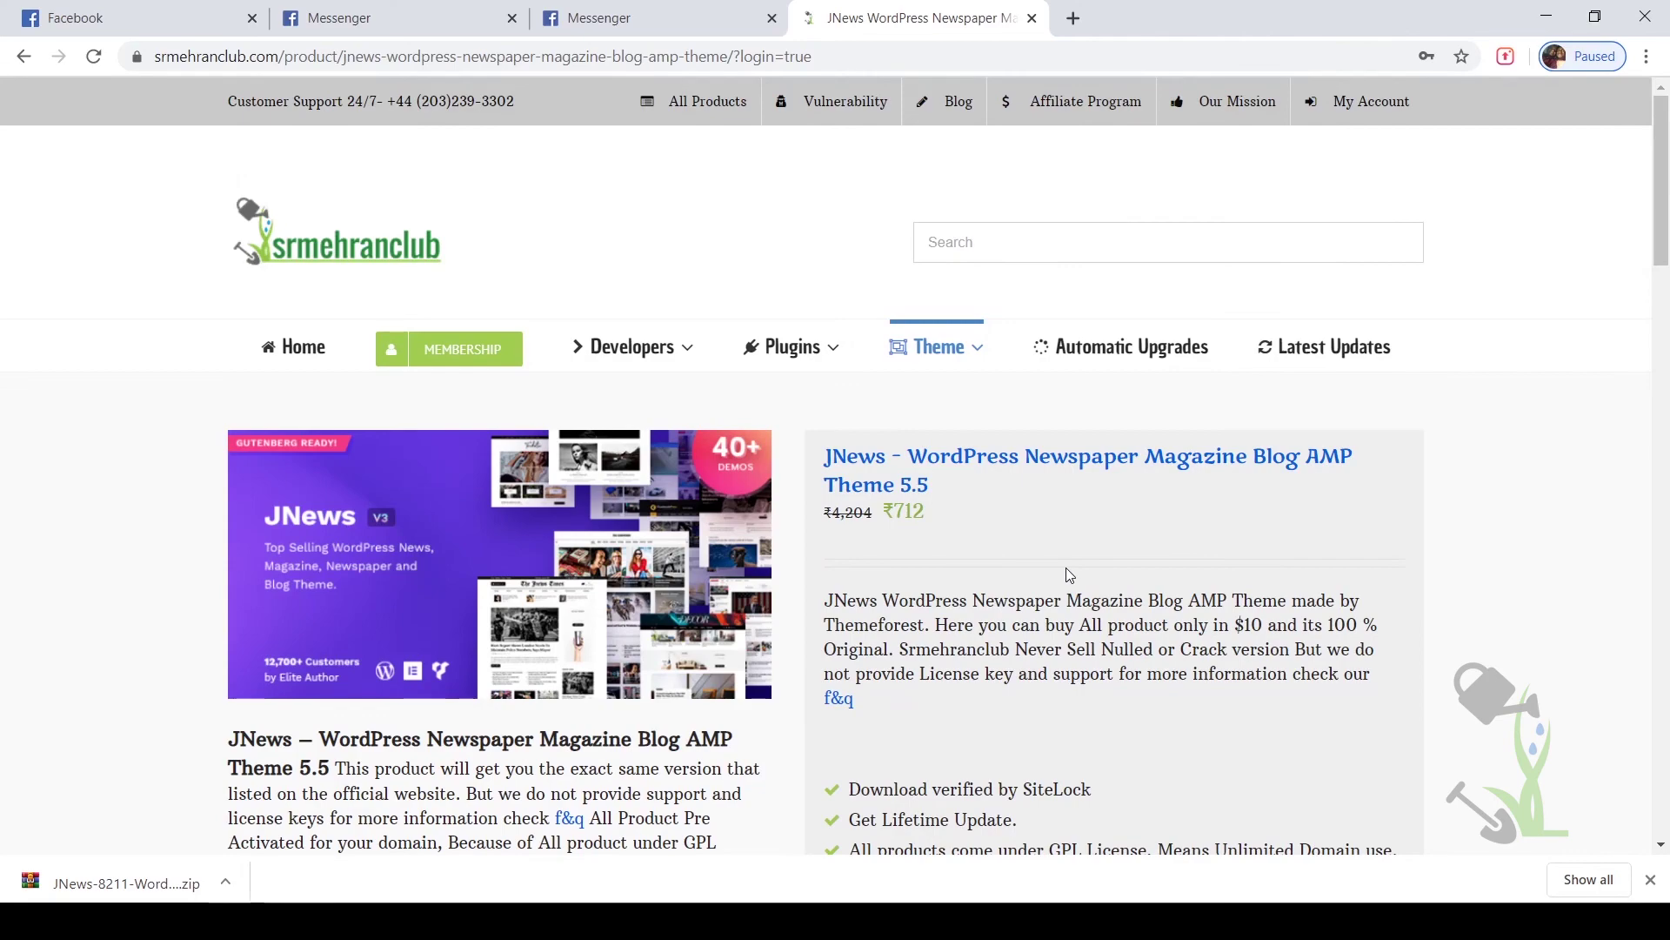
pyautogui.moveTo(935, 335)
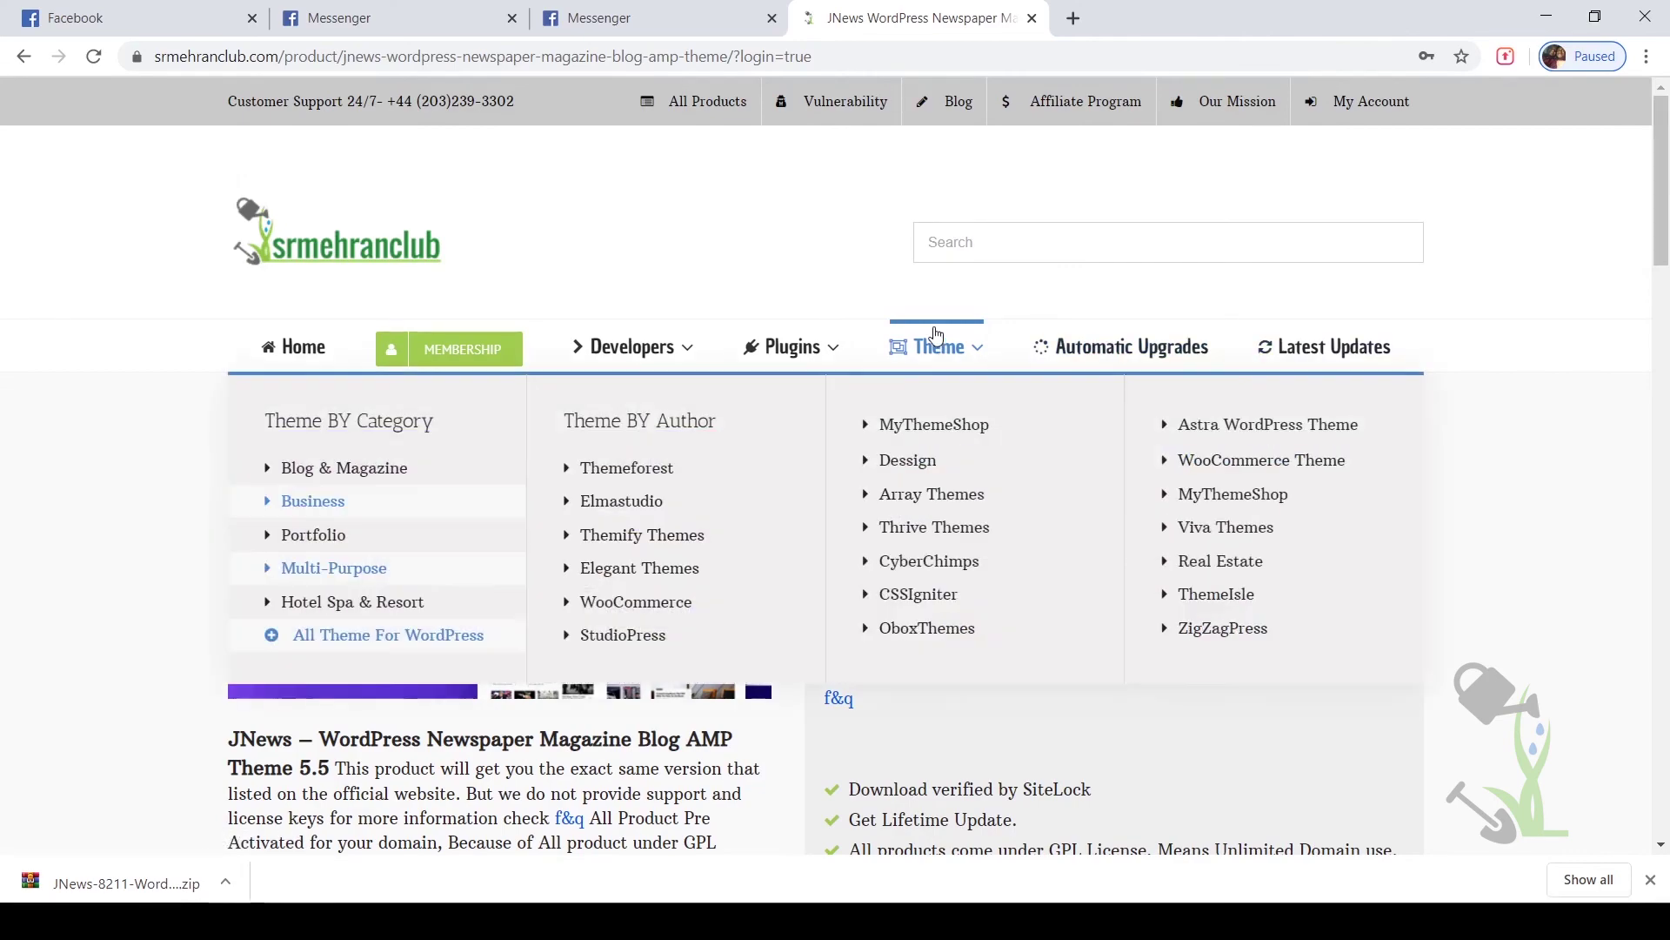
pyautogui.scroll(-8, 936, 335)
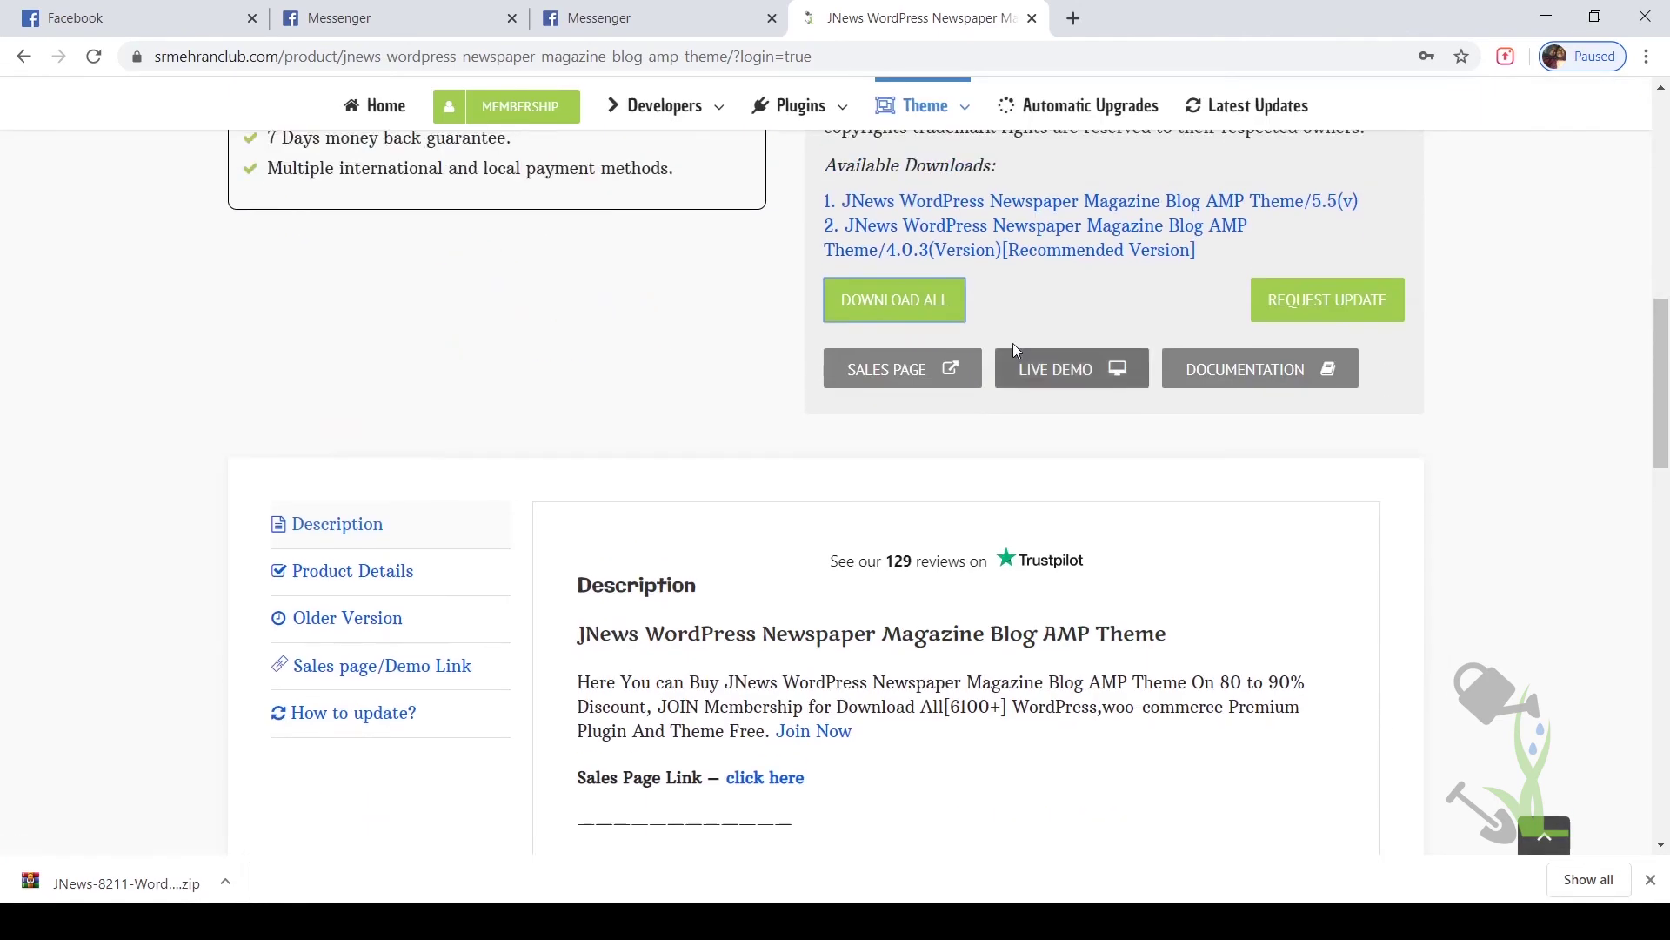
pyautogui.scroll(8, 1014, 350)
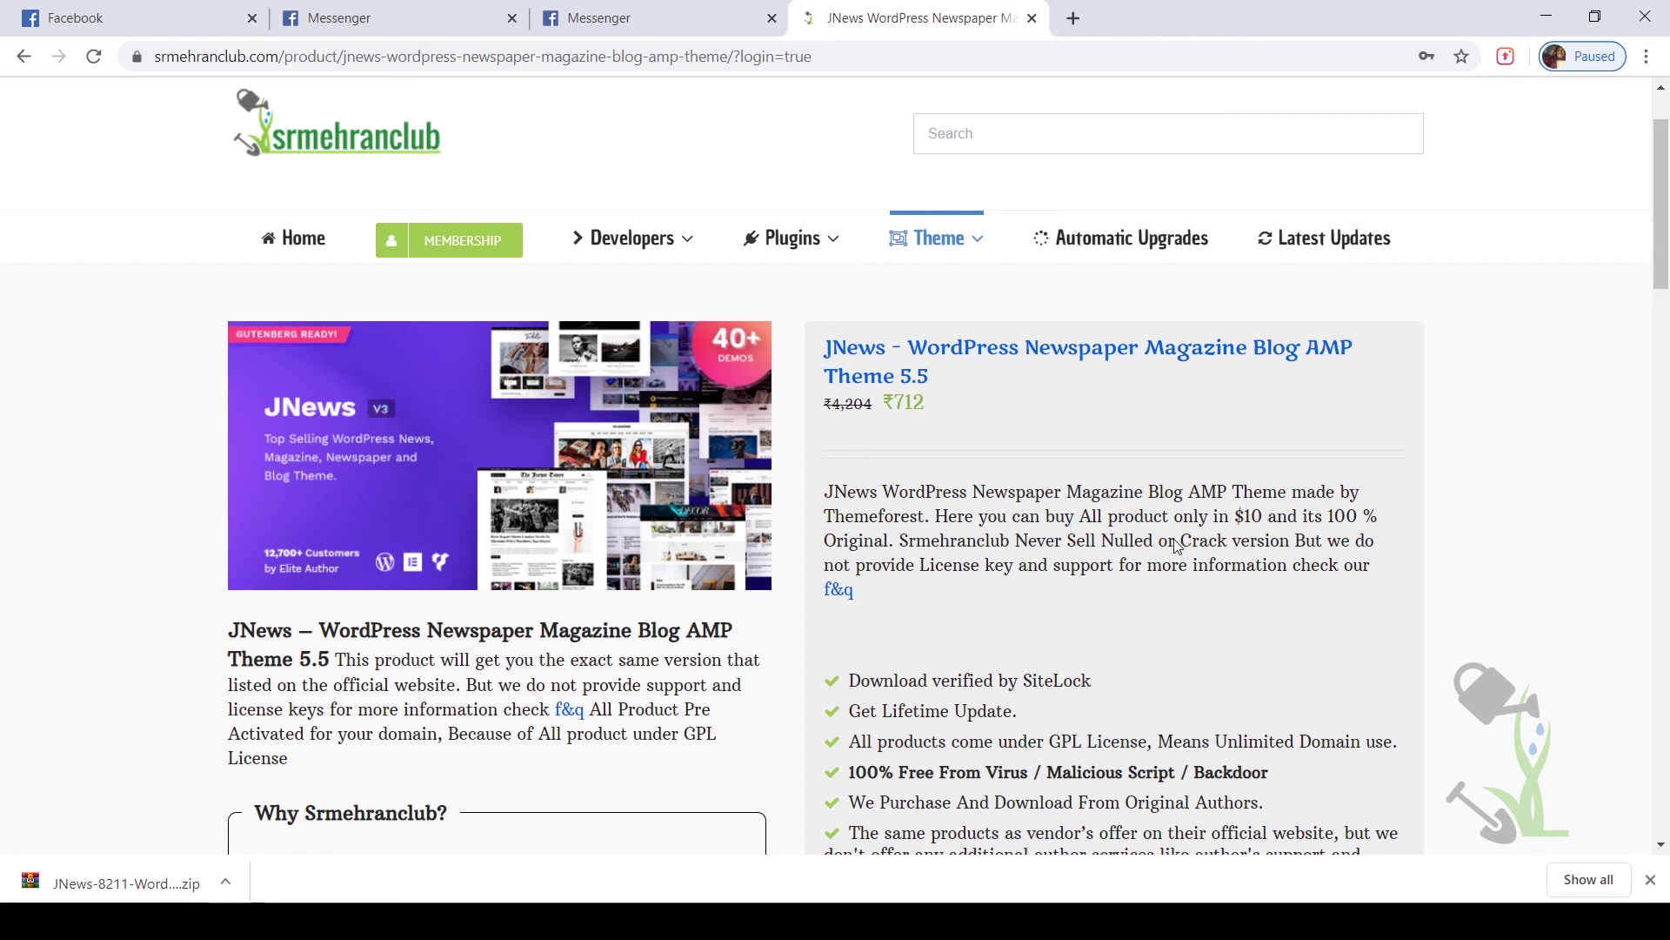
# Open MEMBERSHIP and review the Standard $29, Premium $89, Semester $59 and lifetime plans
pyautogui.click(472, 233)
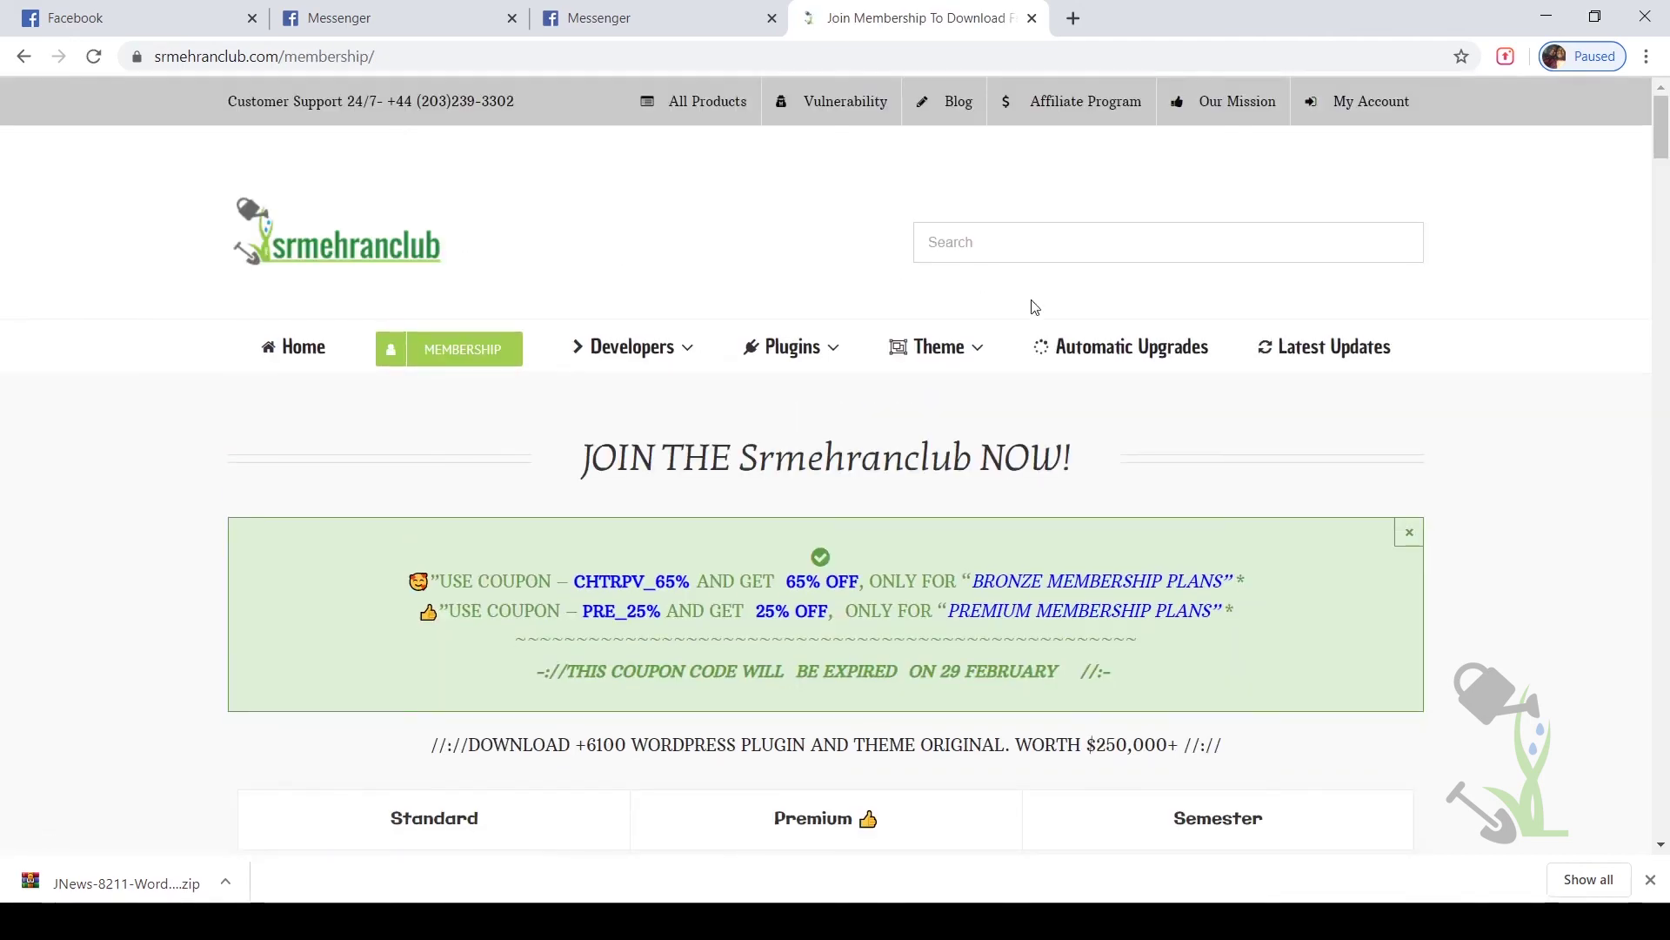
pyautogui.scroll(-6, 1068, 312)
pyautogui.scroll(-15, 1069, 311)
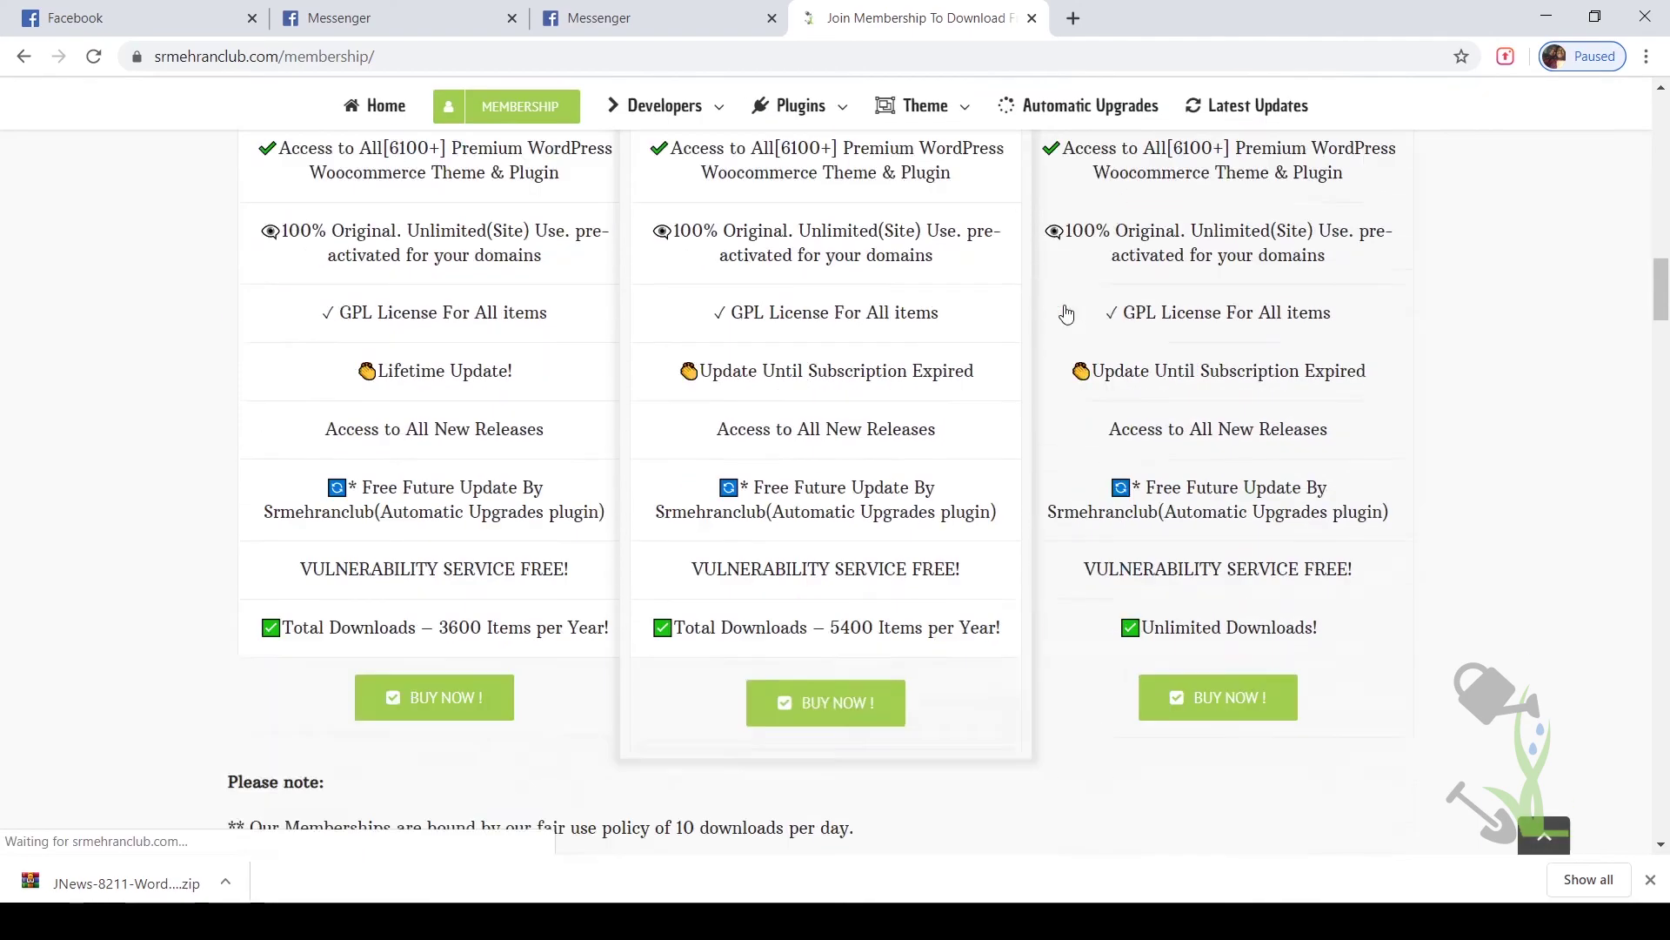
pyautogui.scroll(7, 1067, 313)
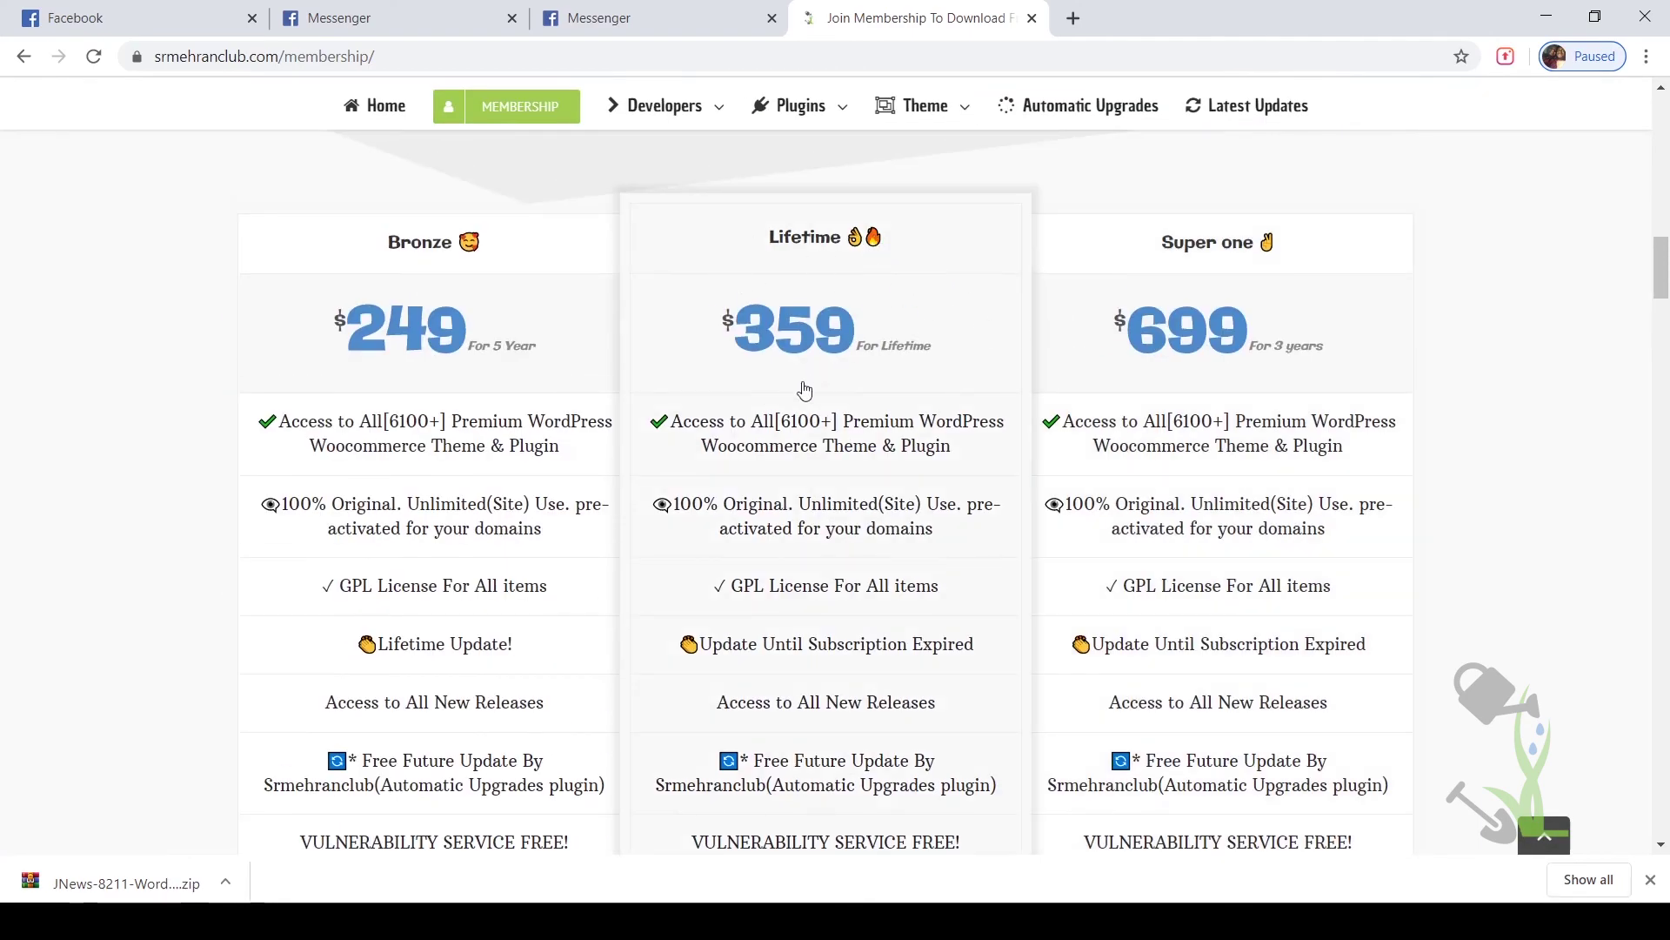
pyautogui.scroll(-7, 805, 390)
pyautogui.scroll(2, 828, 496)
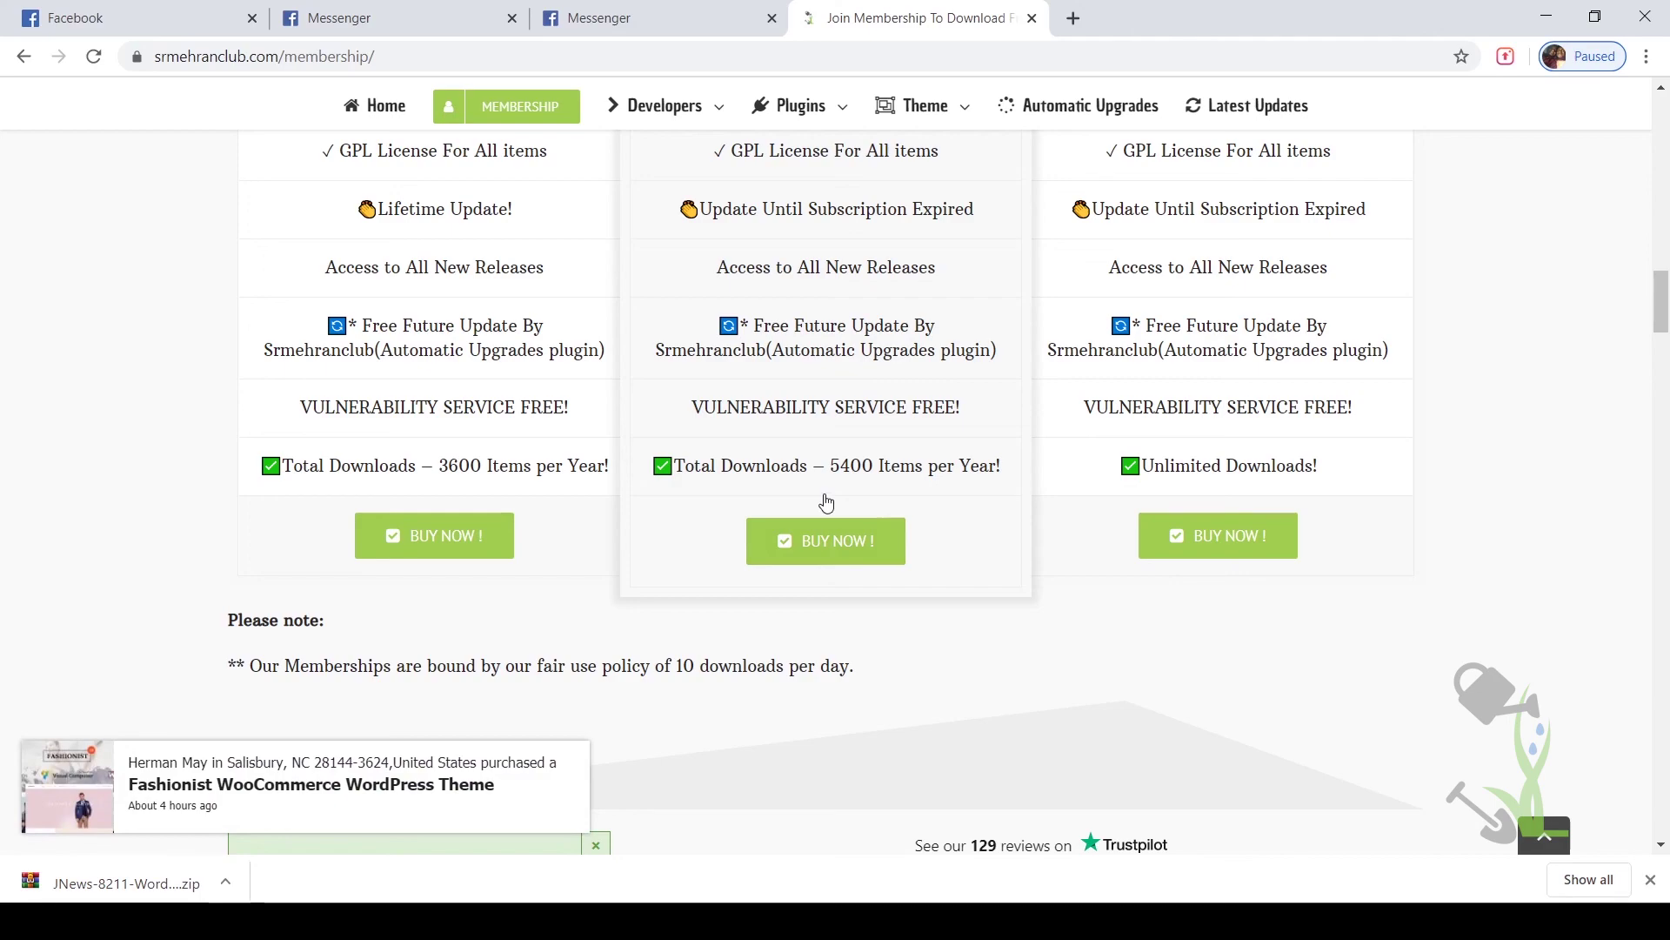
pyautogui.scroll(20, 827, 502)
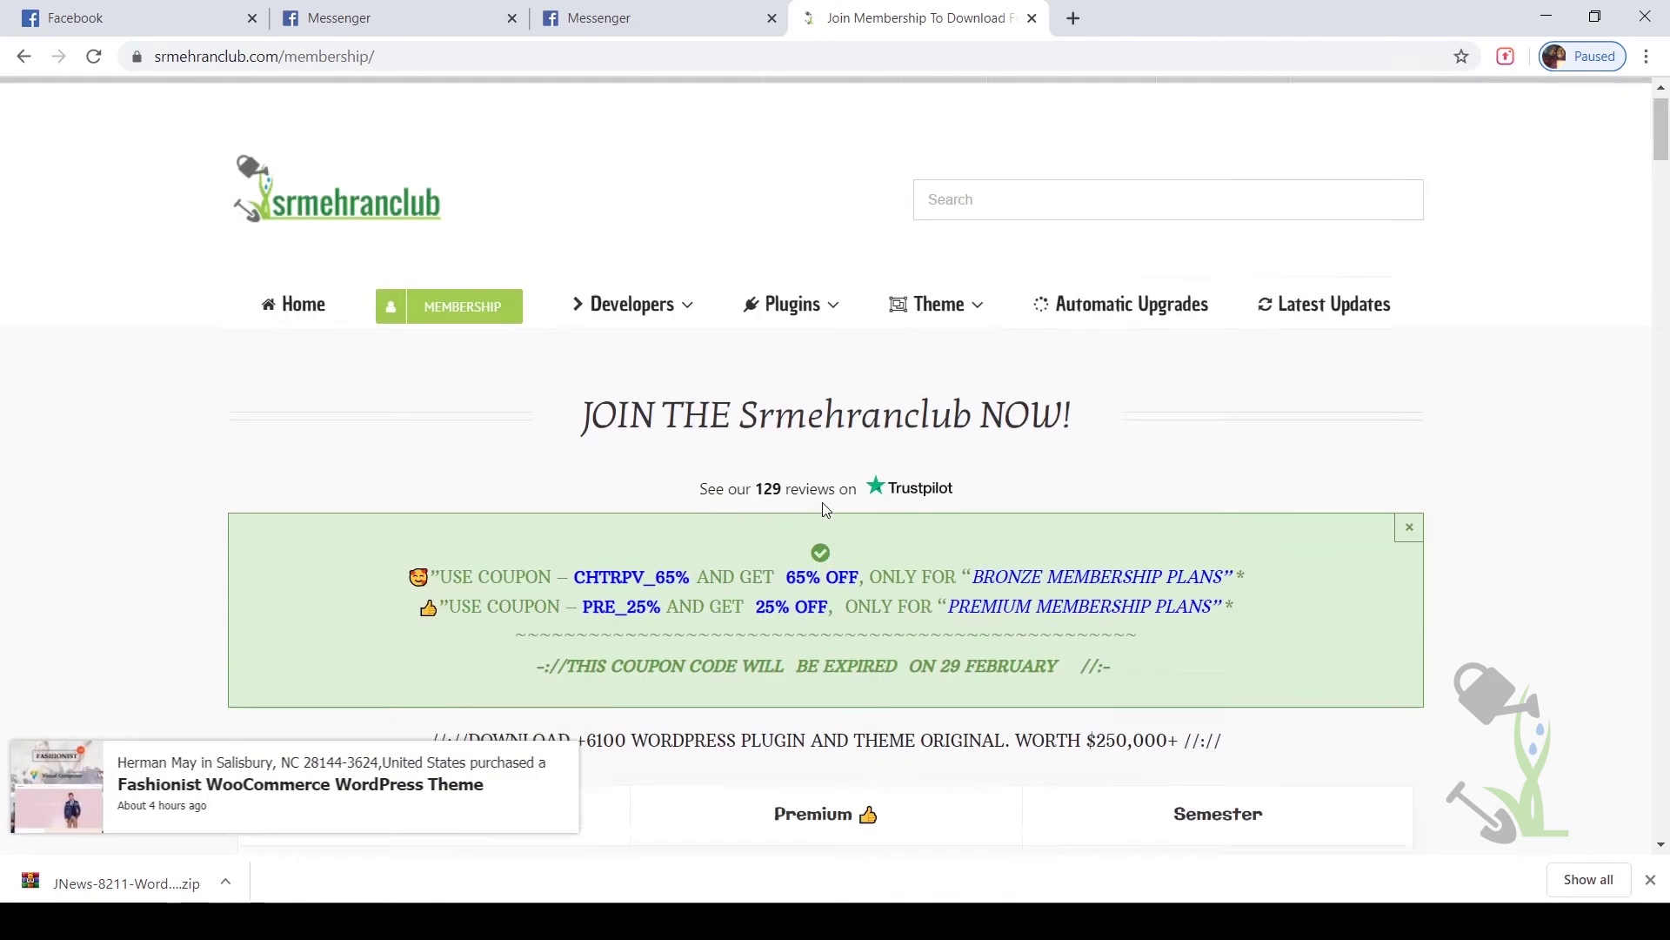
pyautogui.scroll(-4, 826, 510)
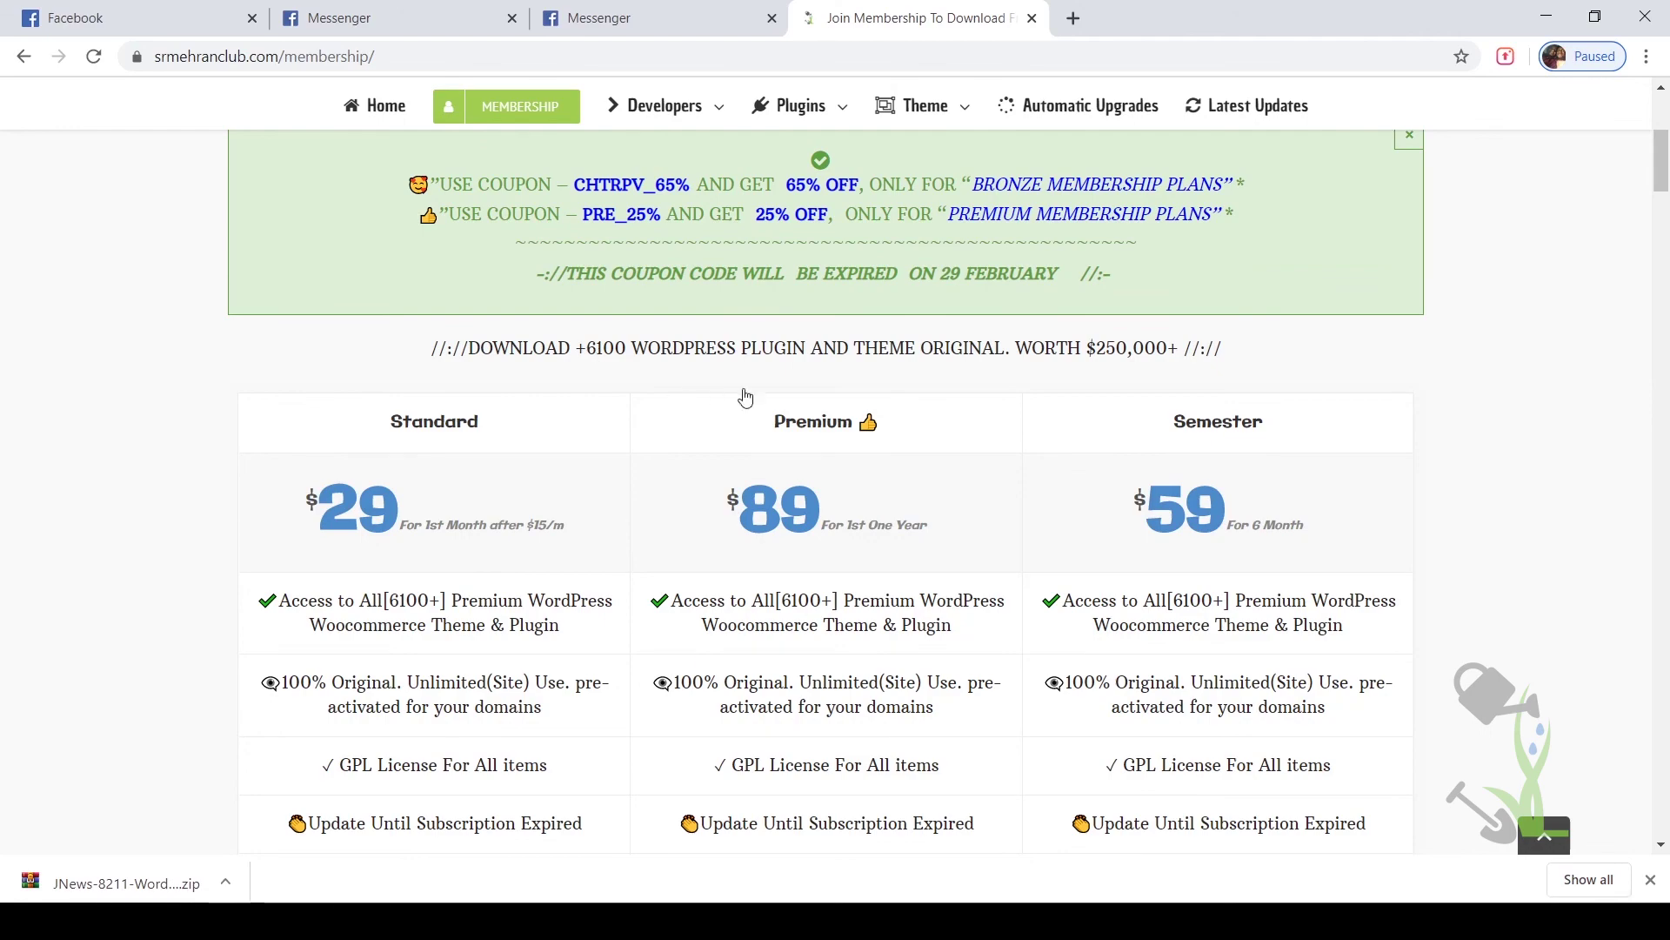
pyautogui.scroll(-7, 748, 400)
pyautogui.scroll(8, 840, 426)
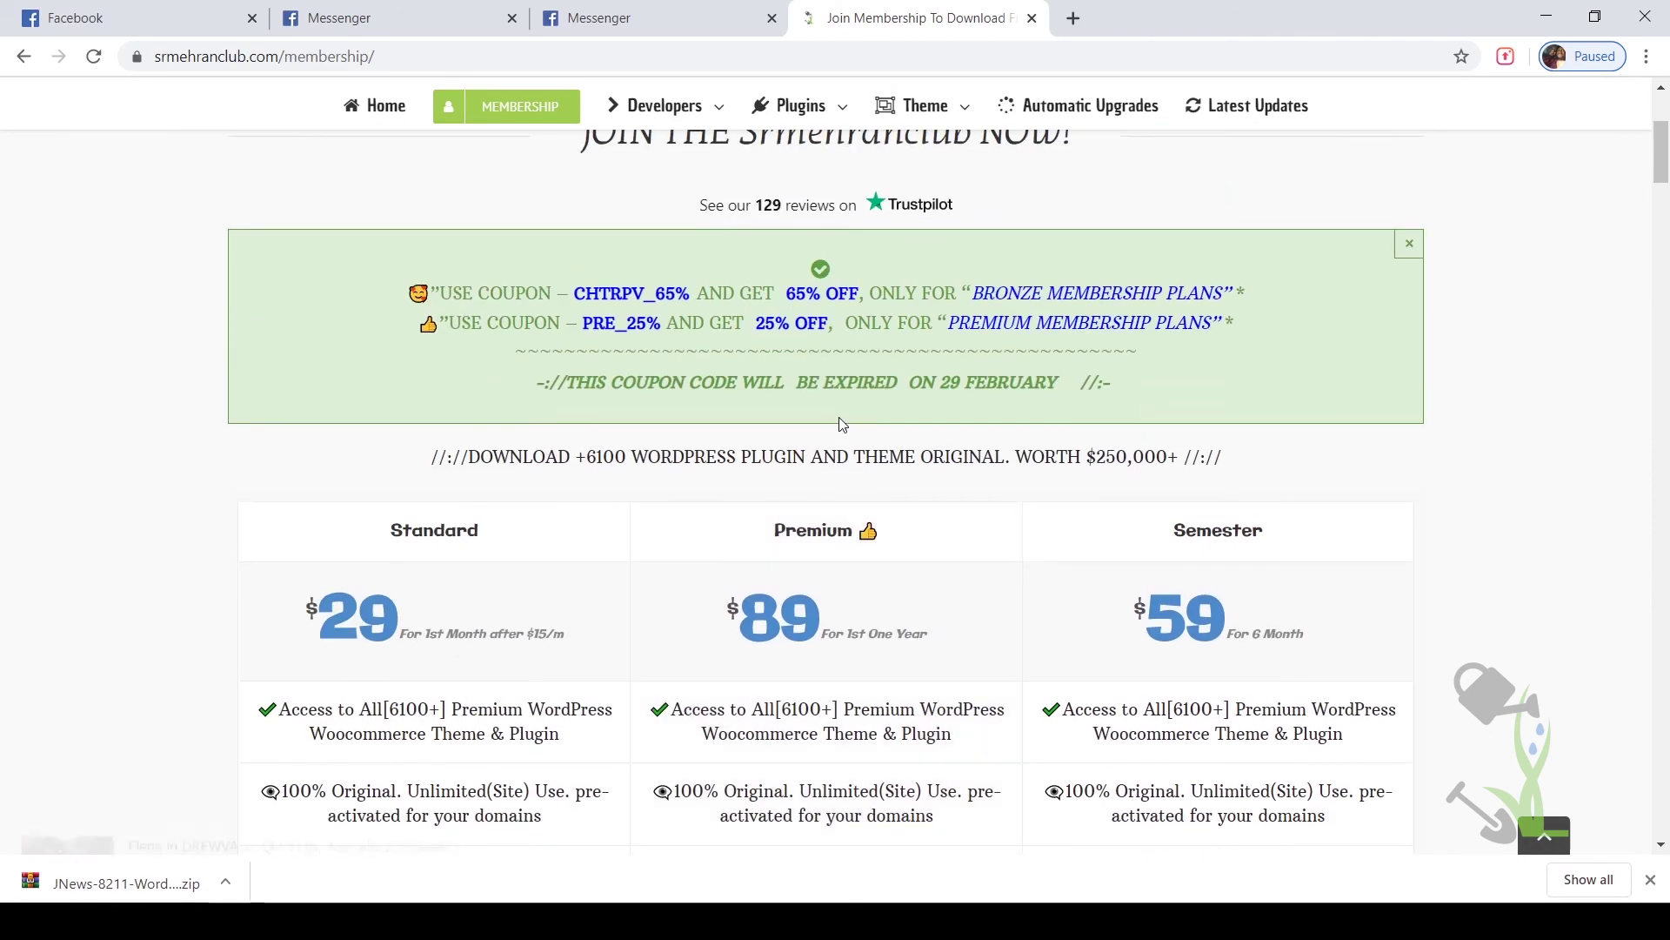
pyautogui.scroll(-4, 634, 540)
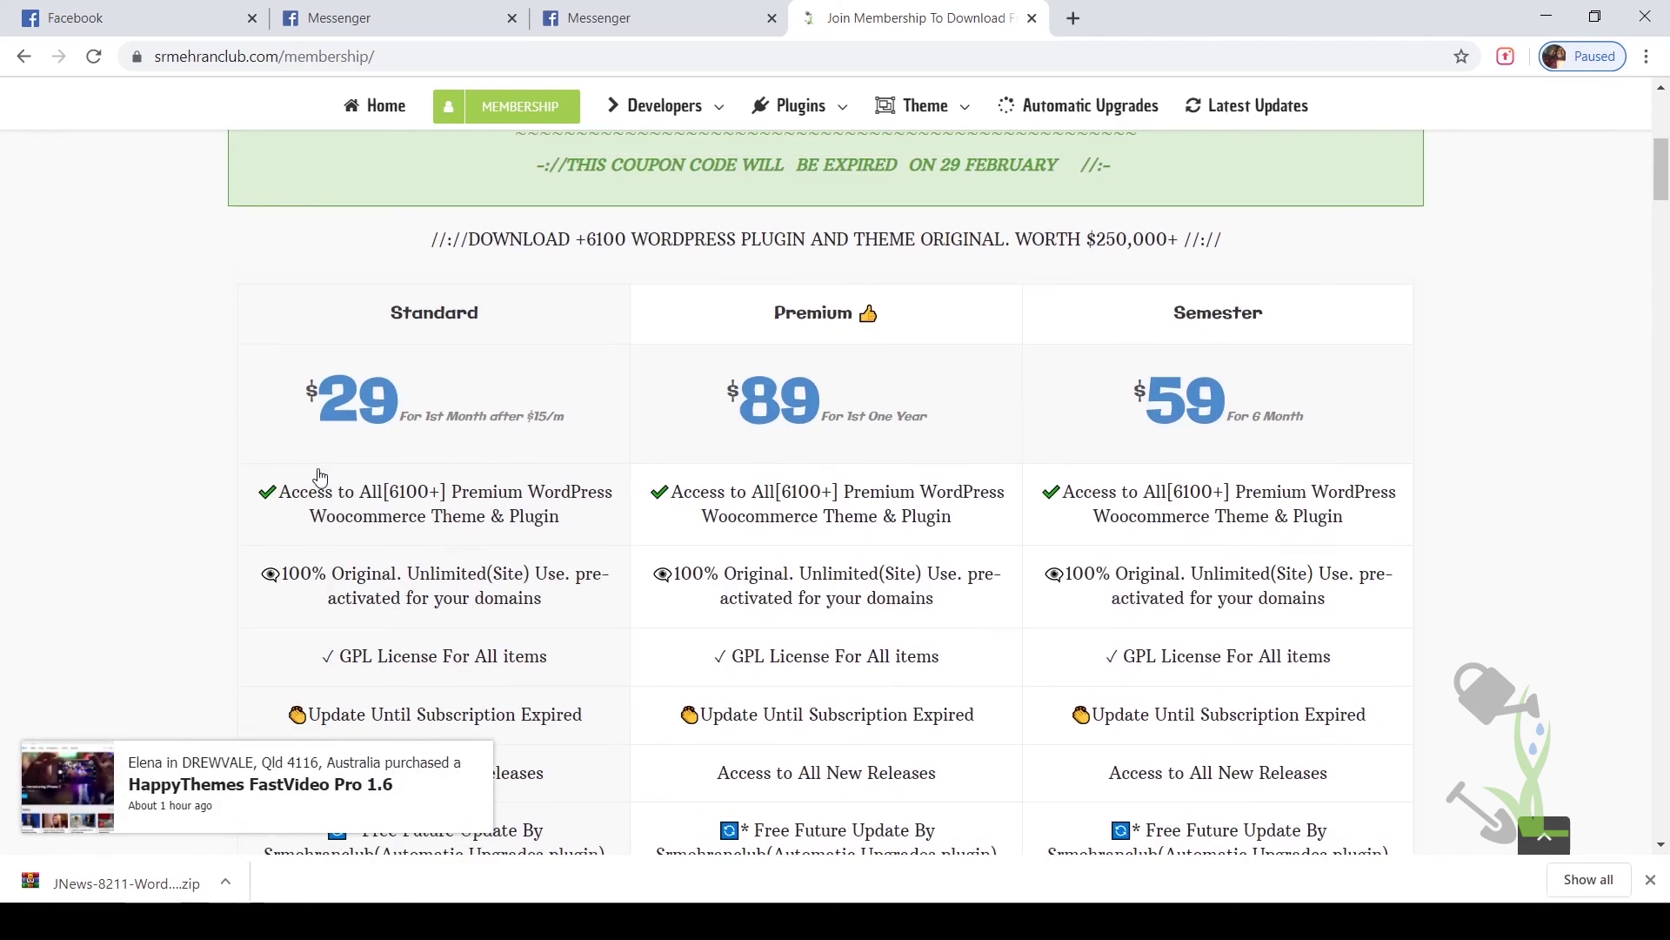
pyautogui.scroll(-5, 320, 477)
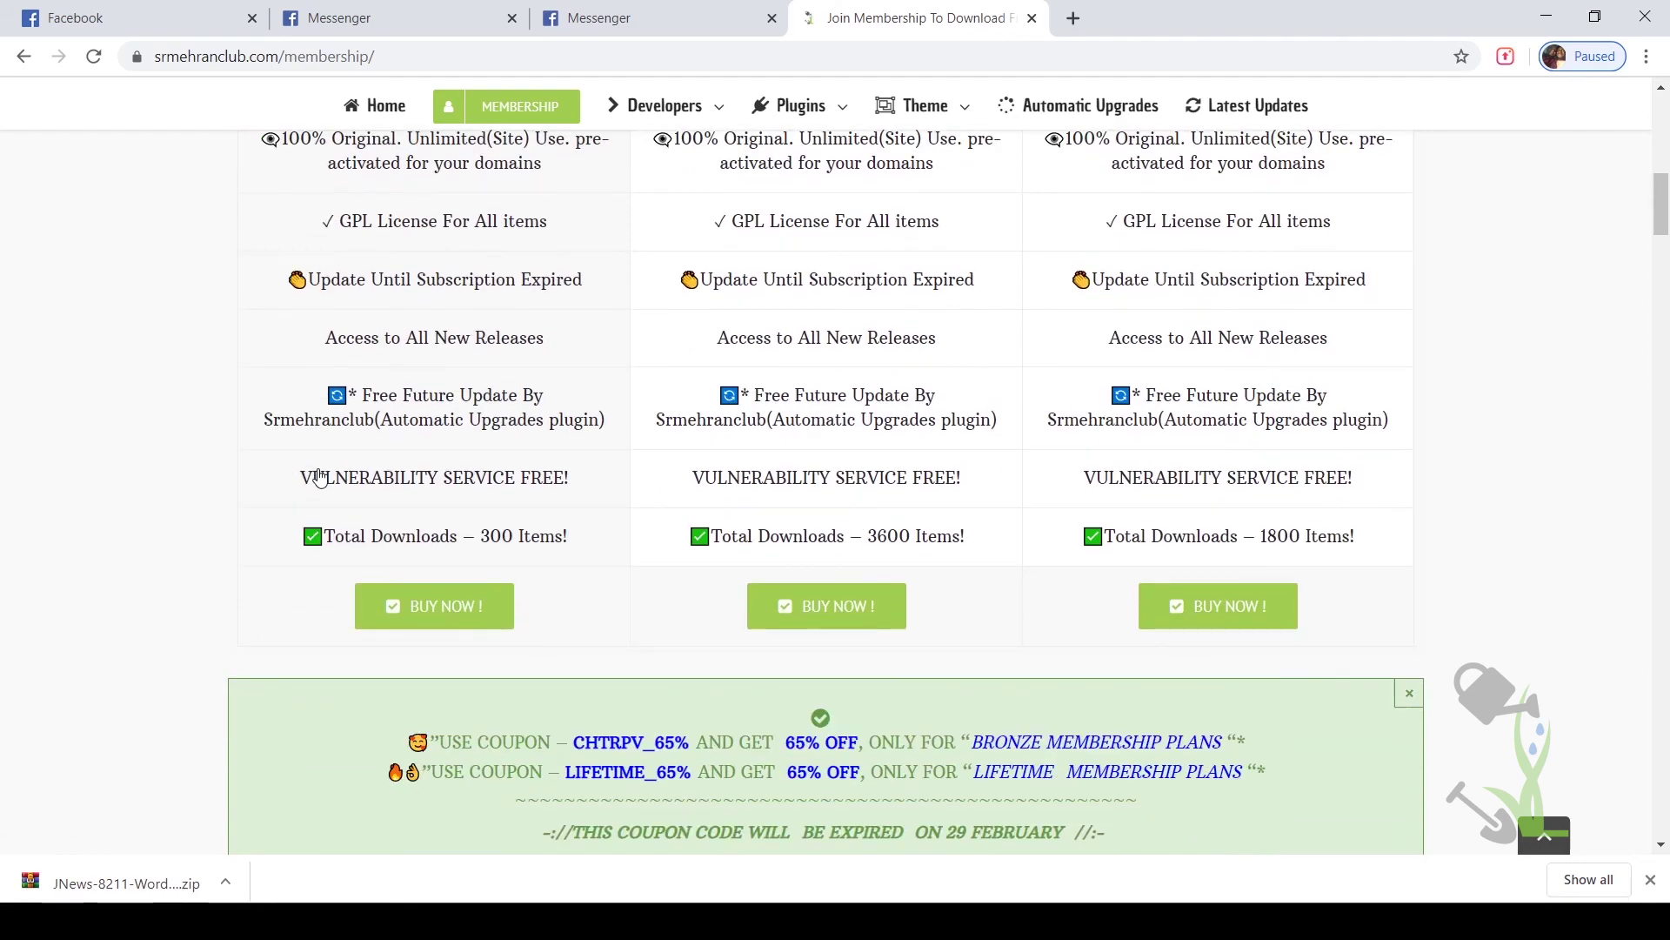
pyautogui.scroll(-6, 320, 477)
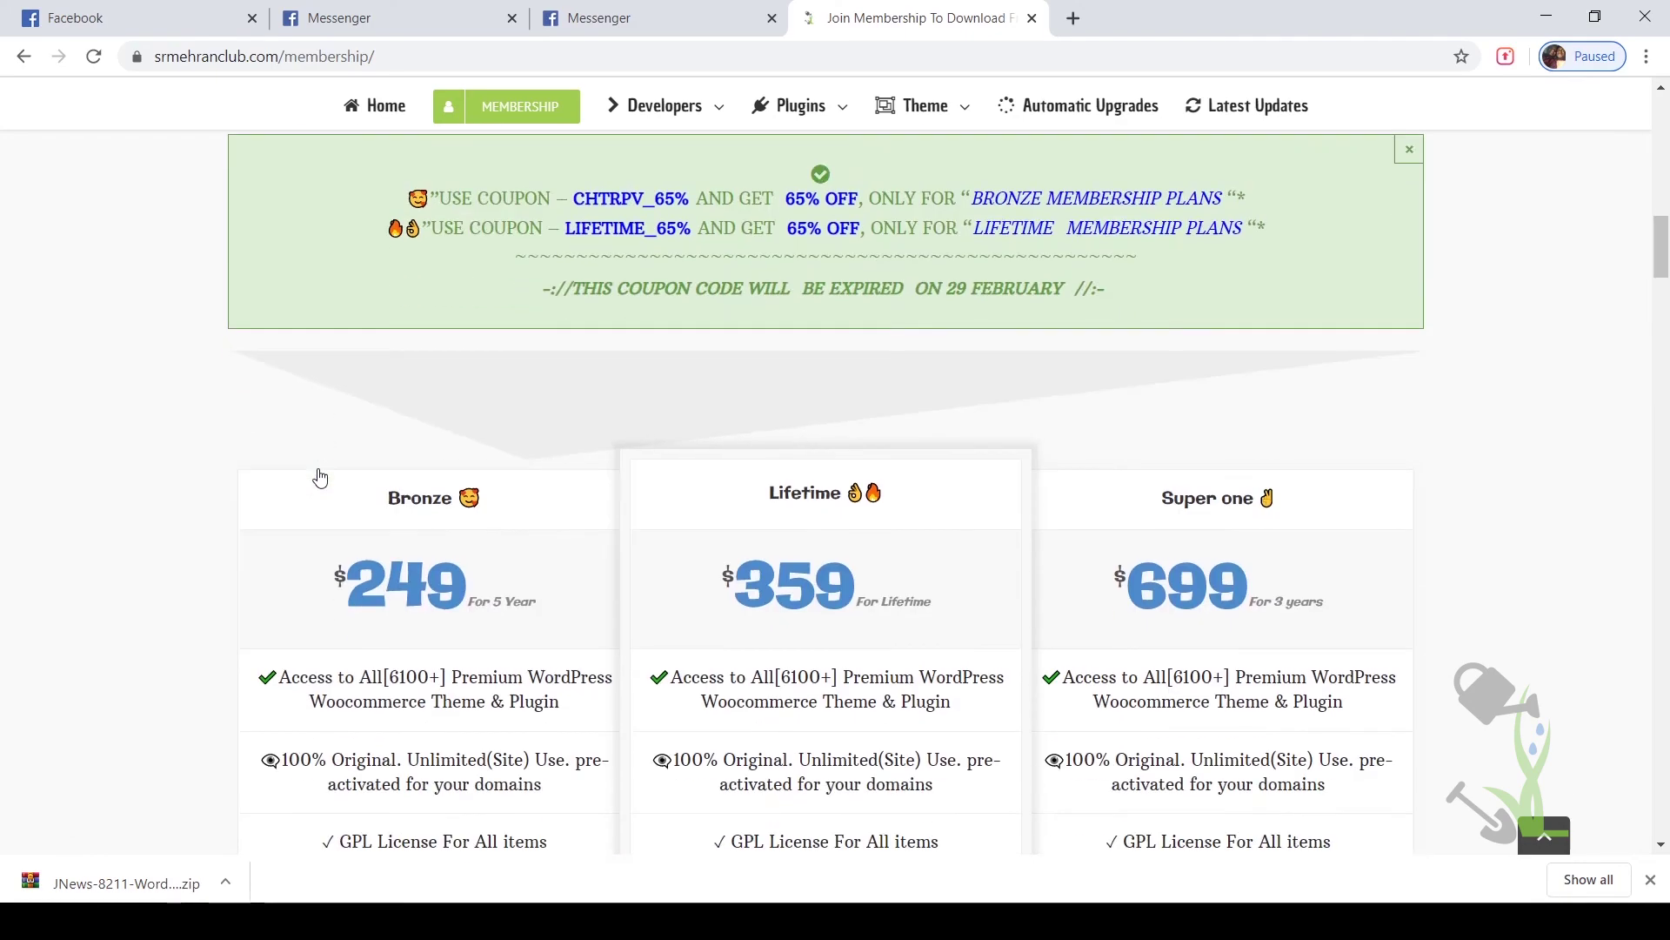
pyautogui.scroll(19, 320, 477)
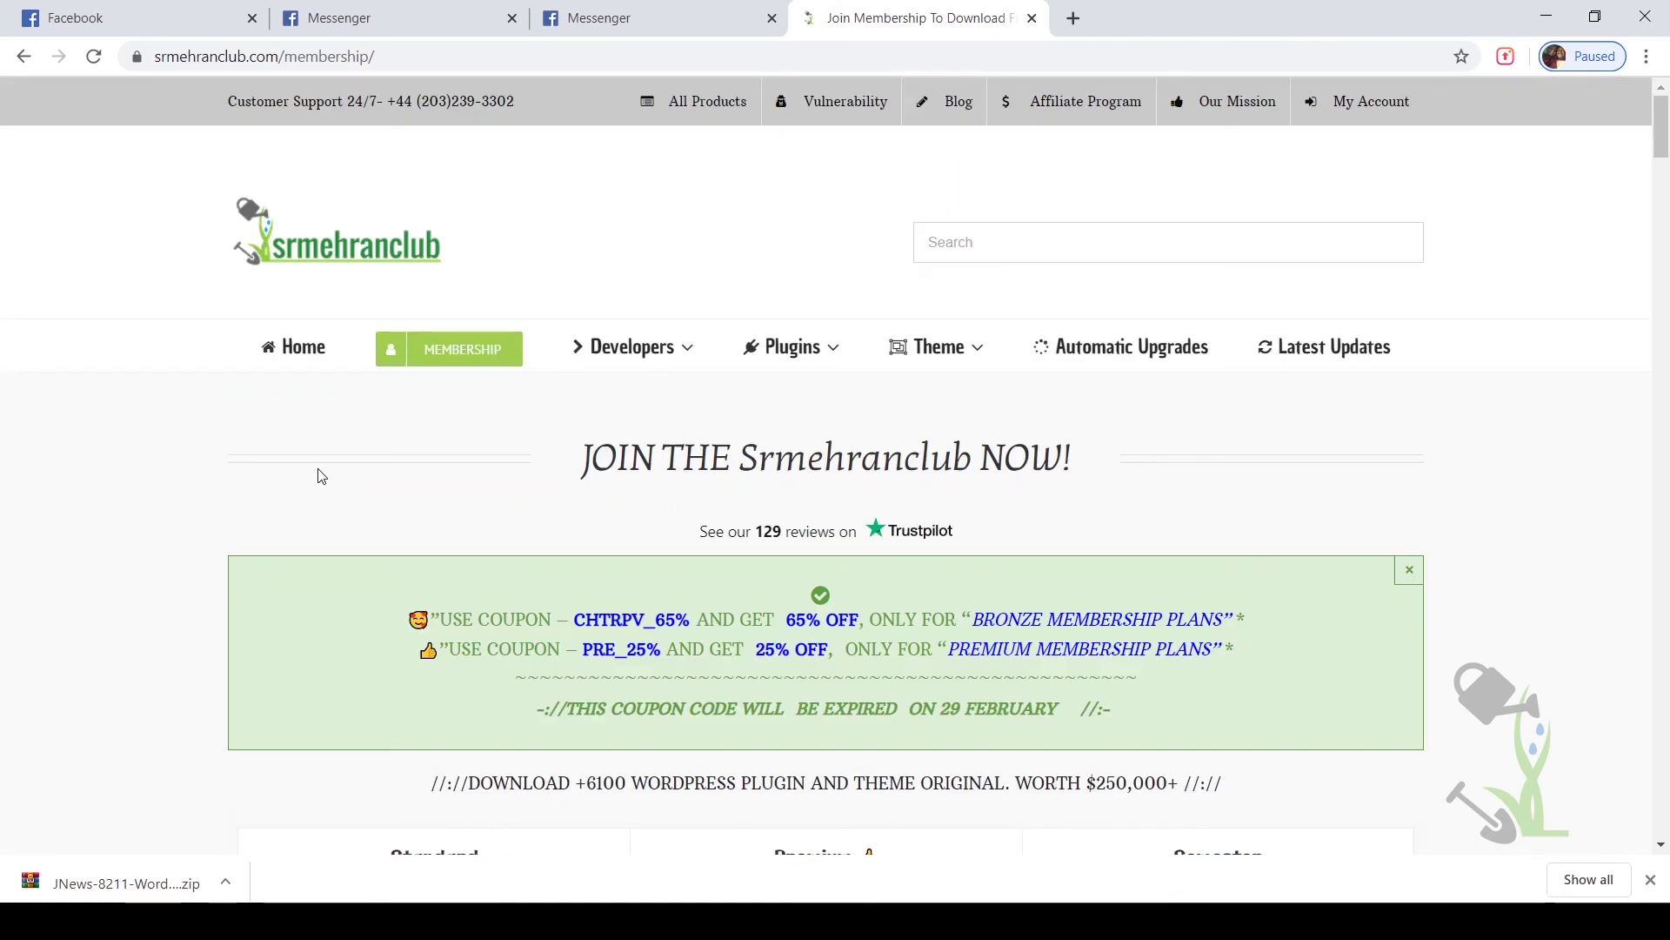